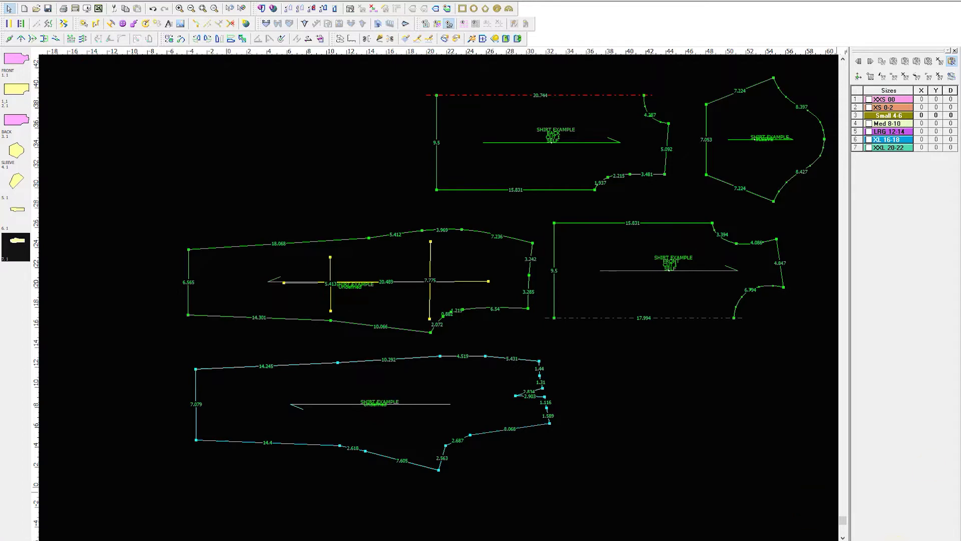
Step: Switch to the browser with the boxy sweater image results and place its window over the pattern workspace
{"action": "key", "text": "alt+Tab"}
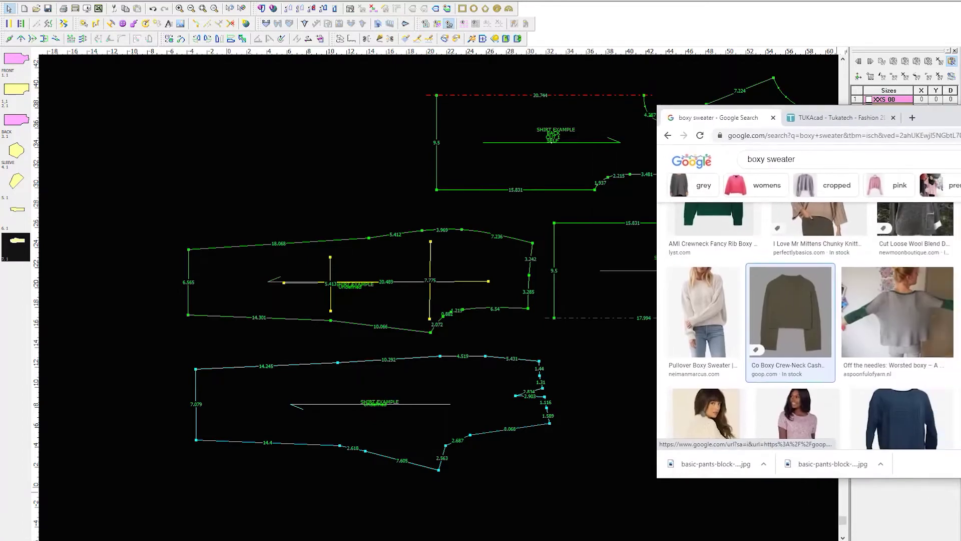
{"action": "left_click_drag", "start_coordinate": [954, 139], "coordinate": [497, 106]}
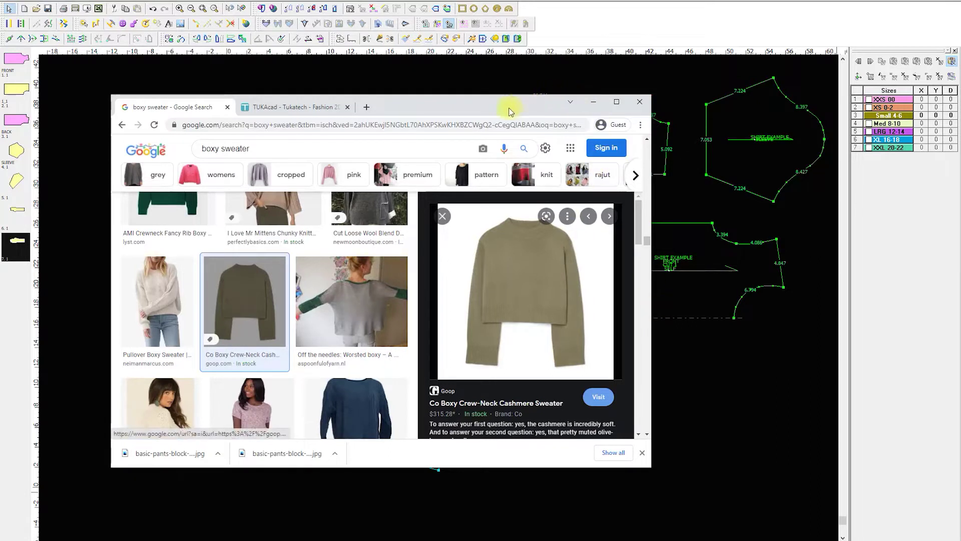
{"action": "left_click_drag", "start_coordinate": [509, 107], "coordinate": [558, 104]}
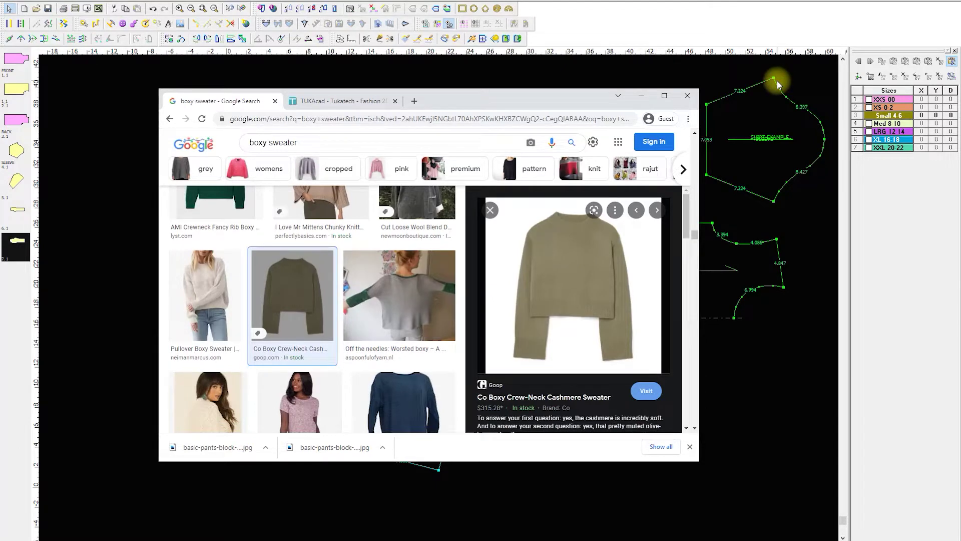
Step: Examine the TUKAcad package pricing and edition features on the Tukatech website, and move the browser off the workspace
{"action": "left_click", "coordinate": [354, 104]}
{"action": "scroll", "coordinate": [495, 297], "scroll_direction": "up", "scroll_amount": 3}
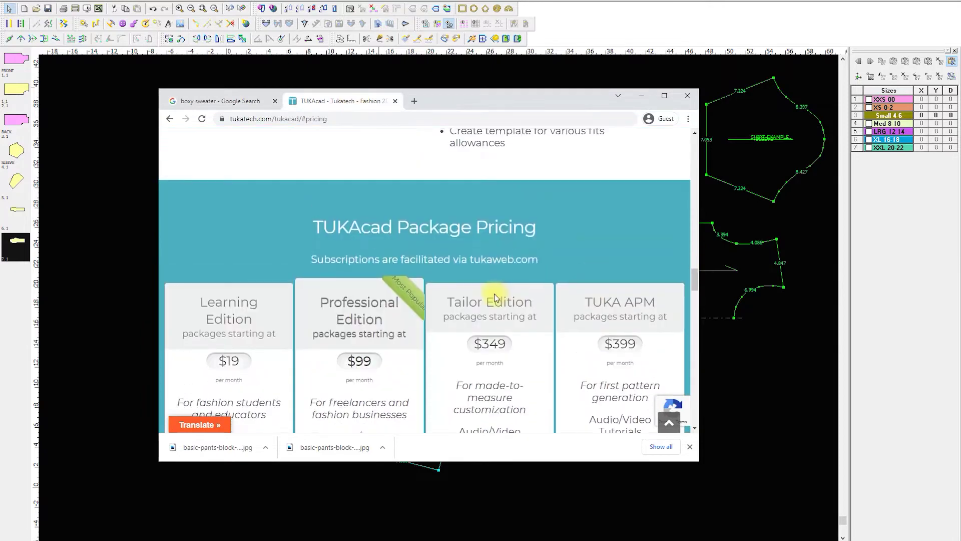
{"action": "scroll", "coordinate": [491, 297], "scroll_direction": "down", "scroll_amount": 2}
{"action": "scroll", "coordinate": [551, 301], "scroll_direction": "up", "scroll_amount": 2}
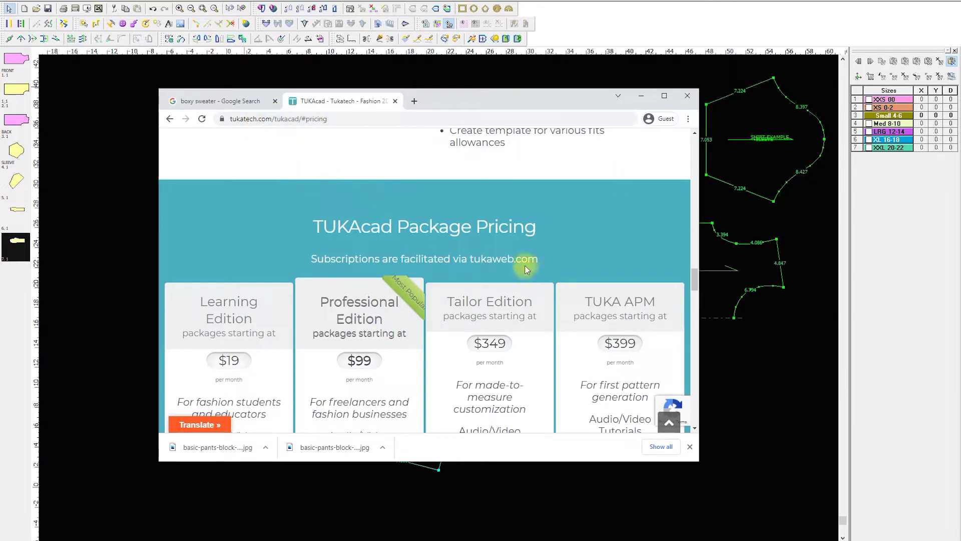
{"action": "scroll", "coordinate": [385, 283], "scroll_direction": "down", "scroll_amount": 2}
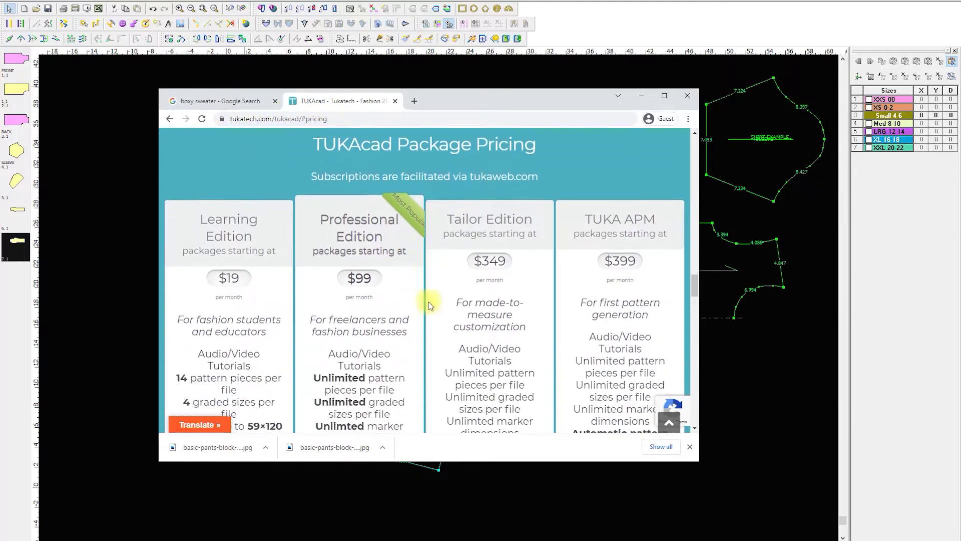
{"action": "scroll", "coordinate": [429, 305], "scroll_direction": "up", "scroll_amount": 1}
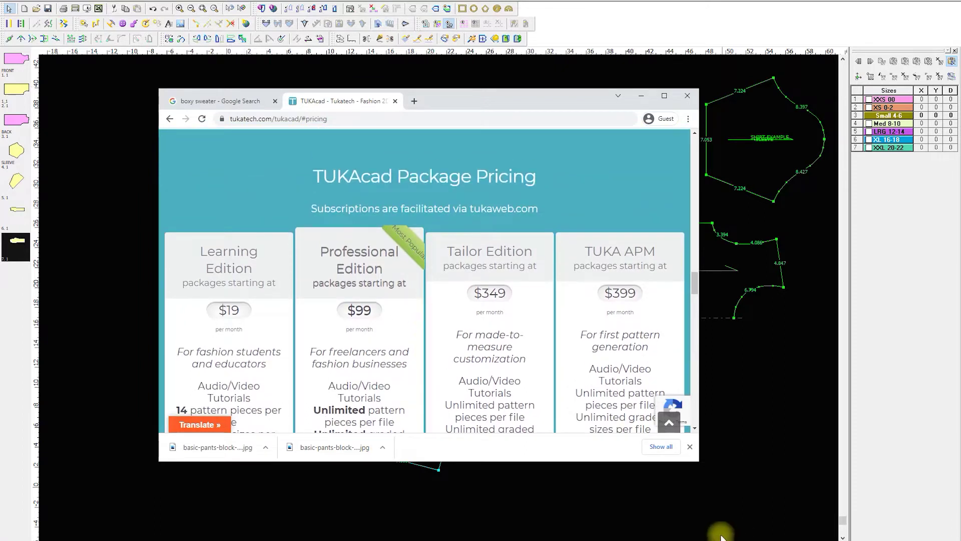
{"action": "left_click", "coordinate": [690, 448]}
{"action": "scroll", "coordinate": [545, 396], "scroll_direction": "down", "scroll_amount": 1}
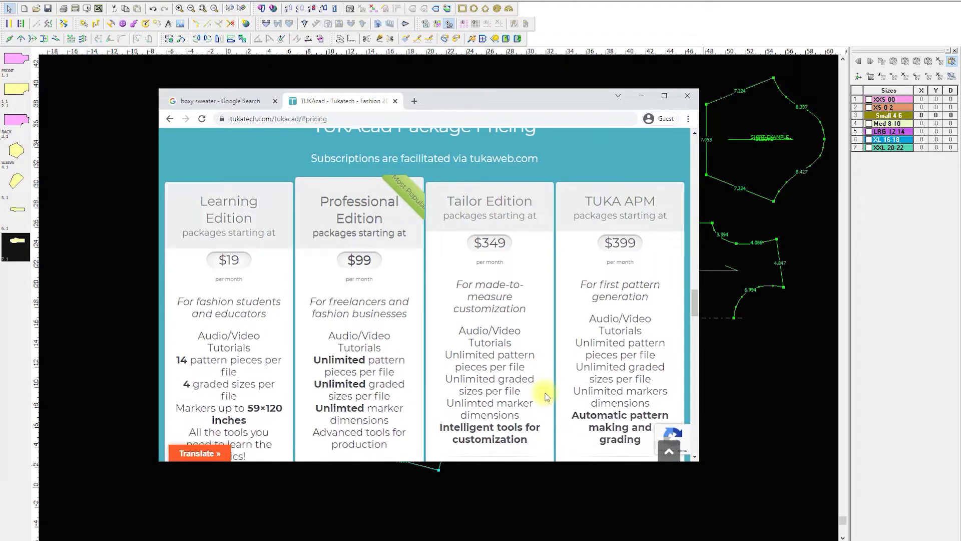
{"action": "scroll", "coordinate": [545, 396], "scroll_direction": "down", "scroll_amount": 1}
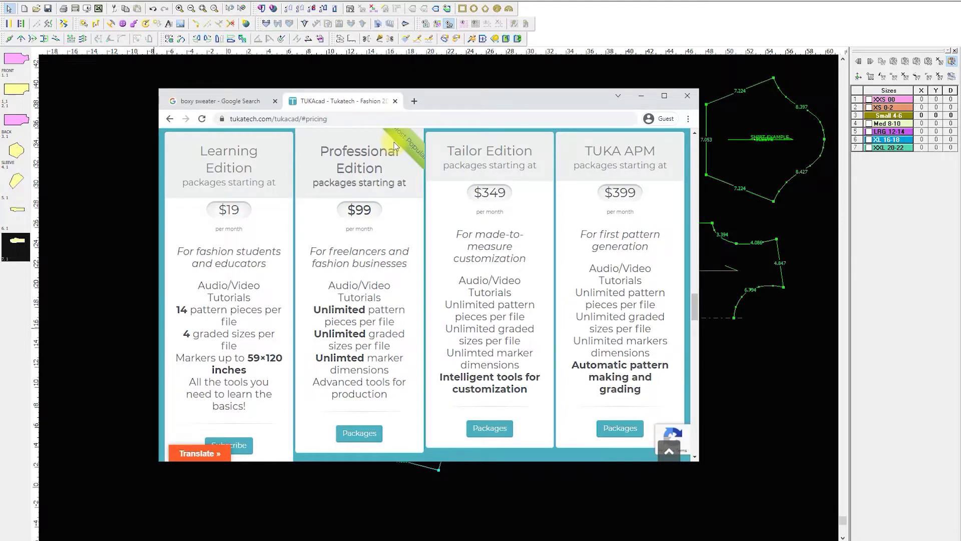
{"action": "left_click_drag", "start_coordinate": [448, 99], "coordinate": [495, 116]}
{"action": "scroll", "coordinate": [477, 297], "scroll_direction": "up", "scroll_amount": 3}
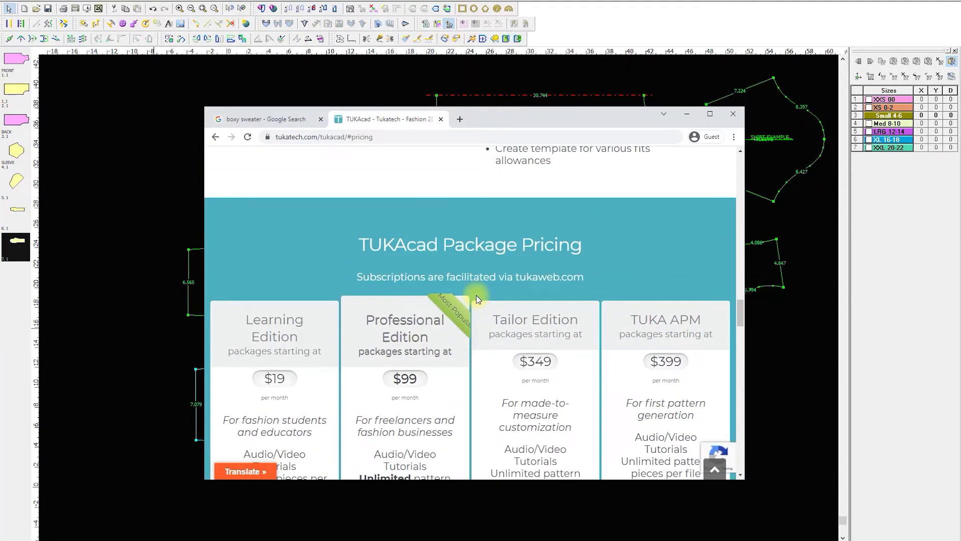
{"action": "left_click_drag", "start_coordinate": [603, 123], "coordinate": [960, 300]}
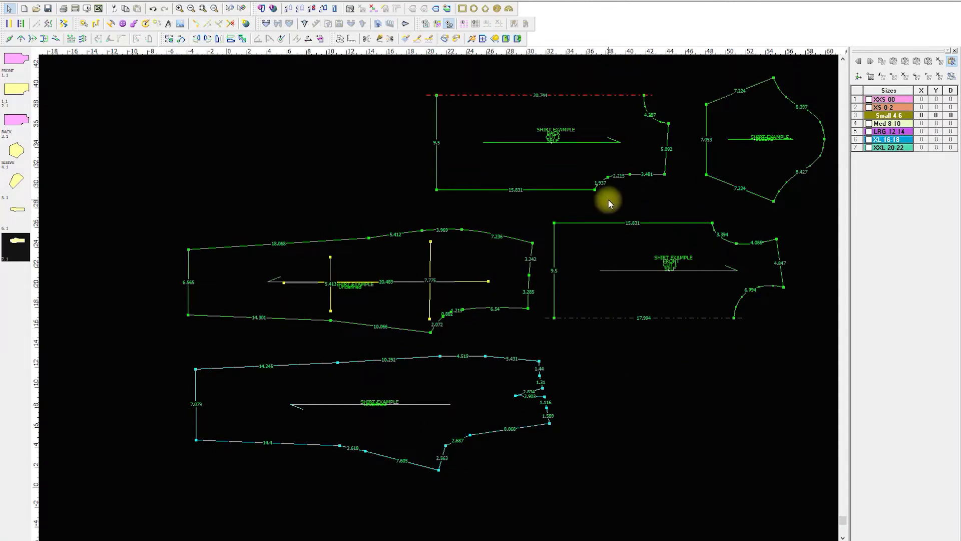
Step: Move the shirt back above the two long pattern pieces, and place the sleeve and shirt front beside them
{"action": "left_click_drag", "start_coordinate": [567, 176], "coordinate": [401, 204]}
{"action": "left_click_drag", "start_coordinate": [655, 318], "coordinate": [666, 433]}
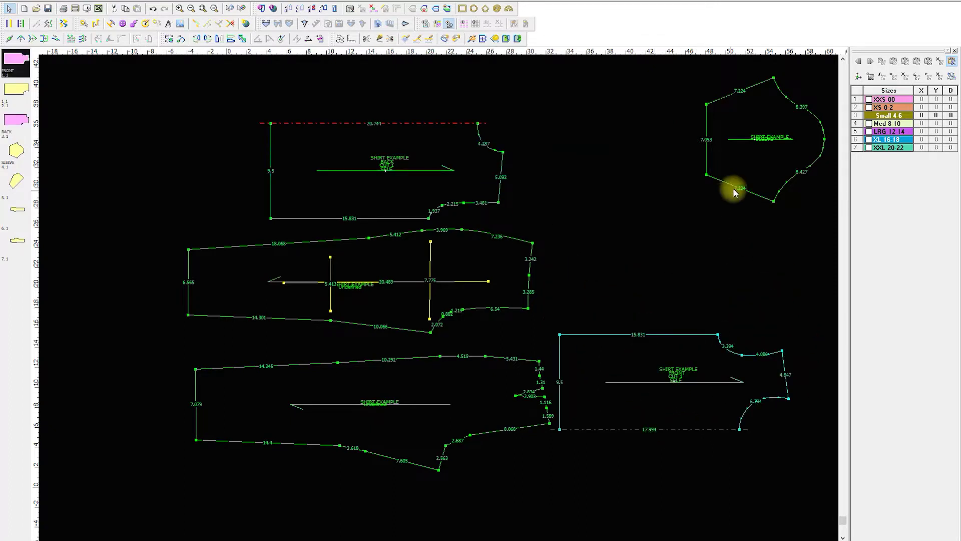
{"action": "left_click_drag", "start_coordinate": [731, 189], "coordinate": [618, 287]}
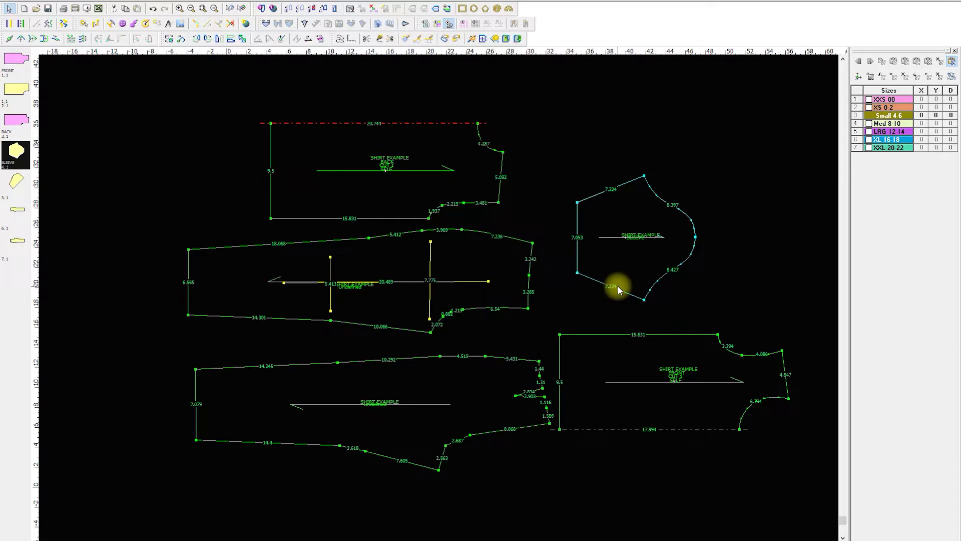
{"action": "left_click", "coordinate": [635, 419]}
{"action": "left_click_drag", "start_coordinate": [624, 416], "coordinate": [621, 434]}
Step: Adjust the positions of the two long pieces, the shirt front and the sleeve so all pieces sit closer together without overlapping
{"action": "left_click_drag", "start_coordinate": [292, 423], "coordinate": [246, 428]}
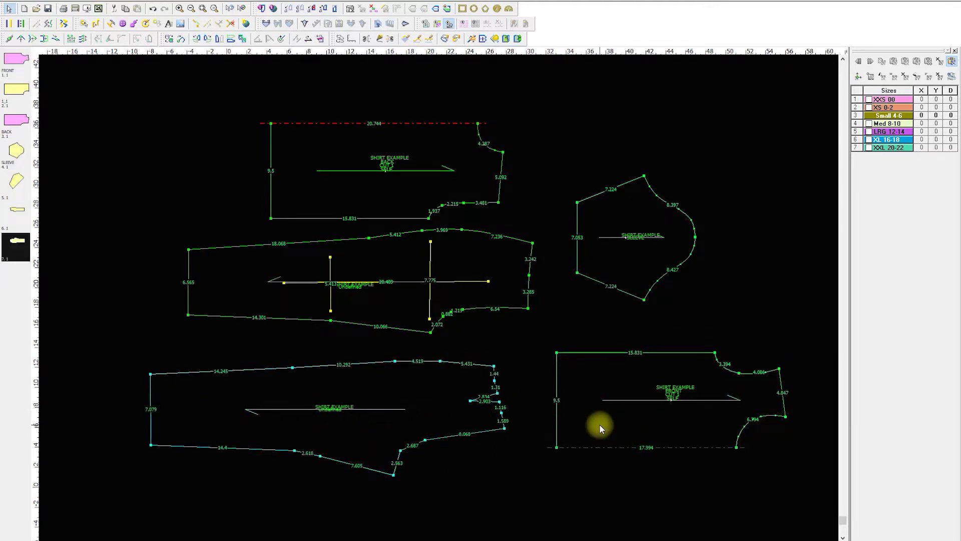
{"action": "left_click_drag", "start_coordinate": [600, 422], "coordinate": [566, 447]}
{"action": "left_click", "coordinate": [424, 324]}
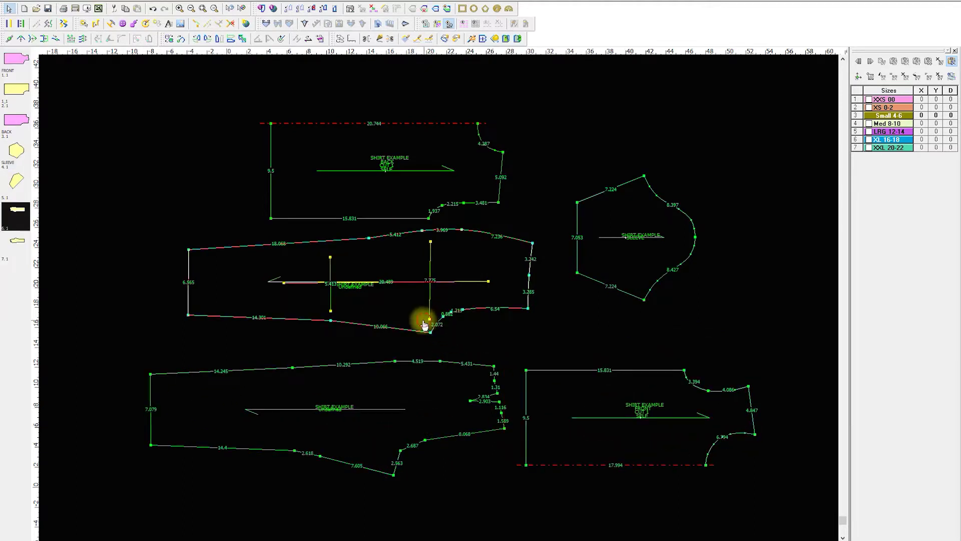
{"action": "left_click_drag", "start_coordinate": [423, 324], "coordinate": [406, 327]}
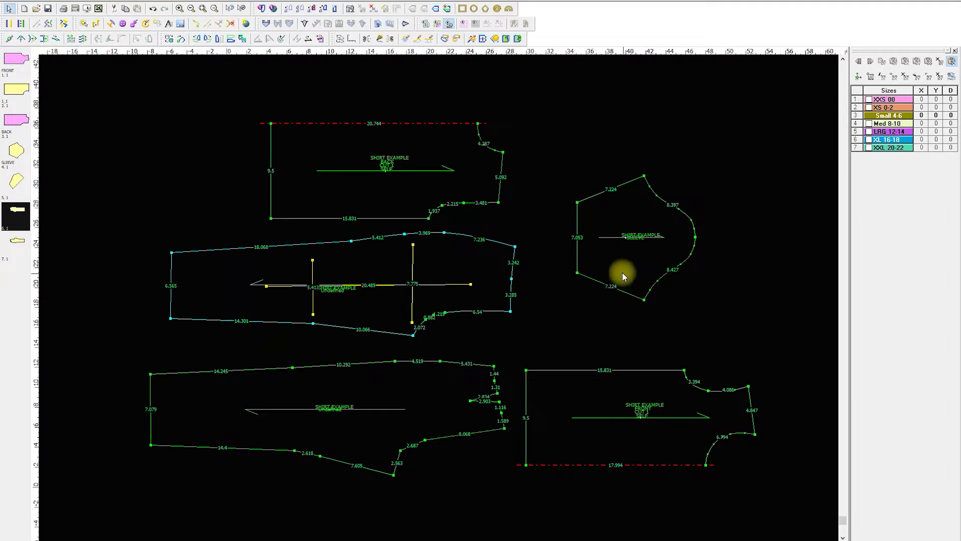
{"action": "left_click_drag", "start_coordinate": [623, 274], "coordinate": [600, 289]}
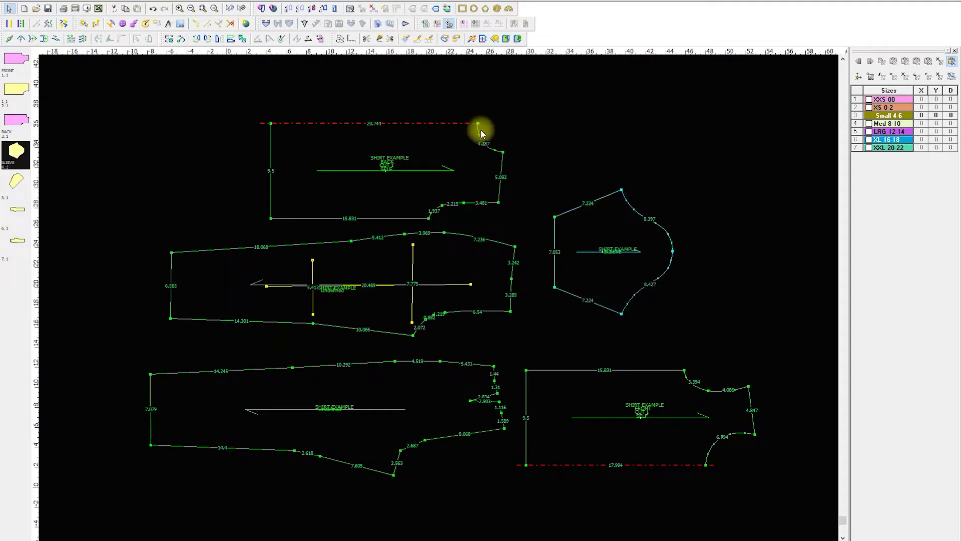
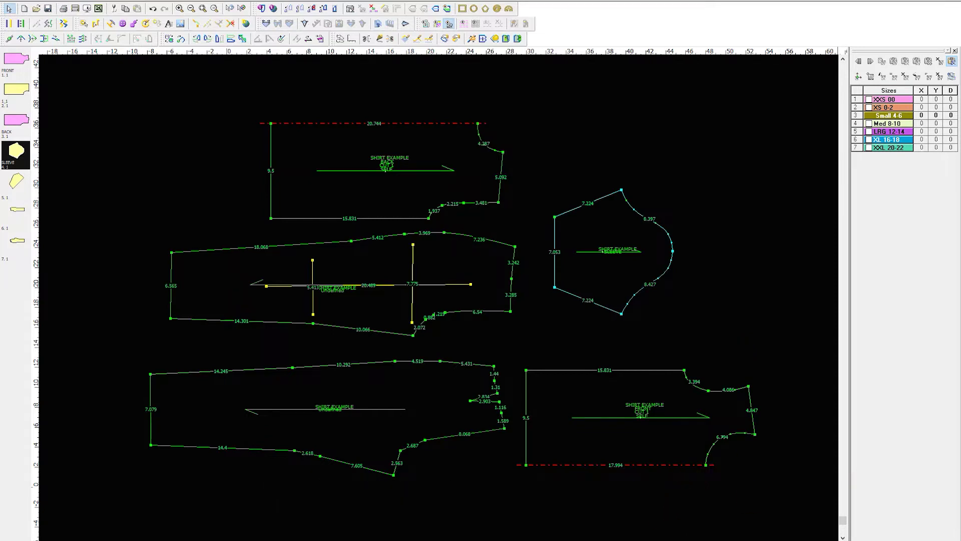
Step: Save the Co Boxy Crew-Neck Cashmere Sweater image from the browser as a JPEG in the YouTube folder, and return to the pattern workspace
{"action": "left_click_drag", "start_coordinate": [941, 82], "coordinate": [488, 136]}
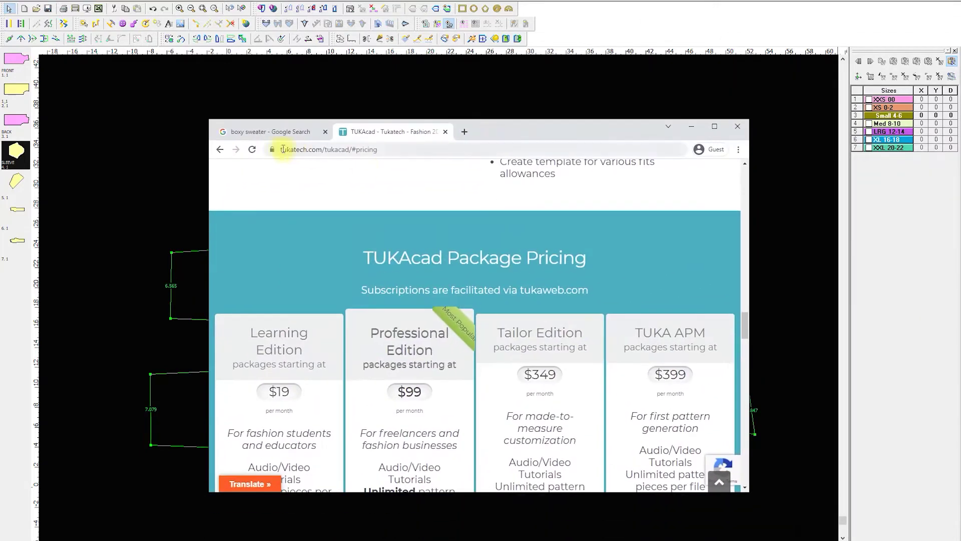
{"action": "left_click", "coordinate": [251, 136]}
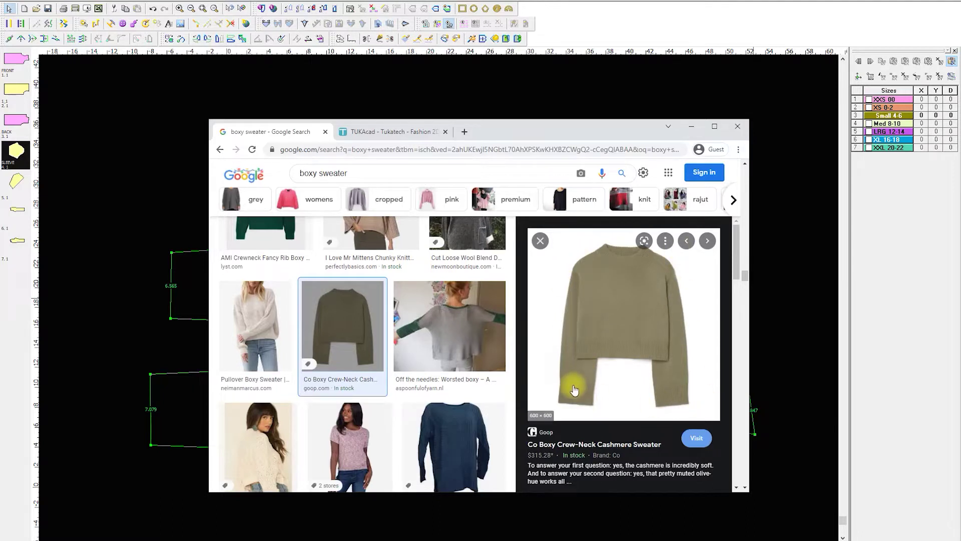
{"action": "right_click", "coordinate": [639, 331]}
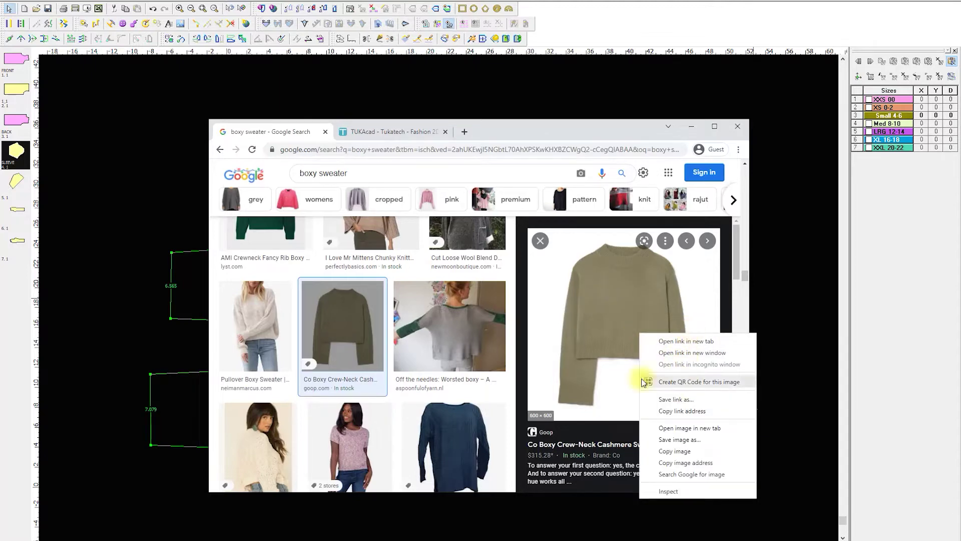
{"action": "left_click", "coordinate": [675, 450]}
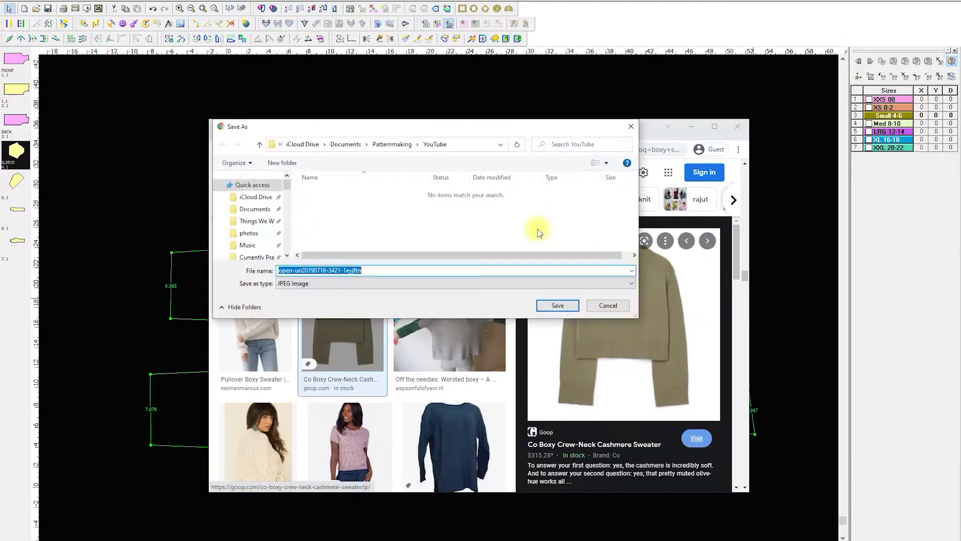
{"action": "left_click_drag", "start_coordinate": [451, 125], "coordinate": [408, 408]}
{"action": "key", "text": "Escape"}
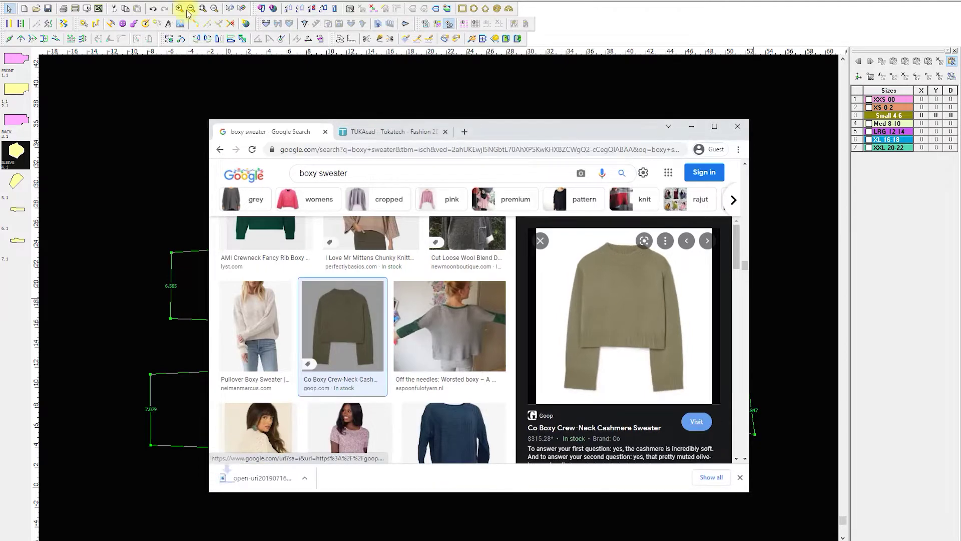
{"action": "left_click", "coordinate": [547, 5]}
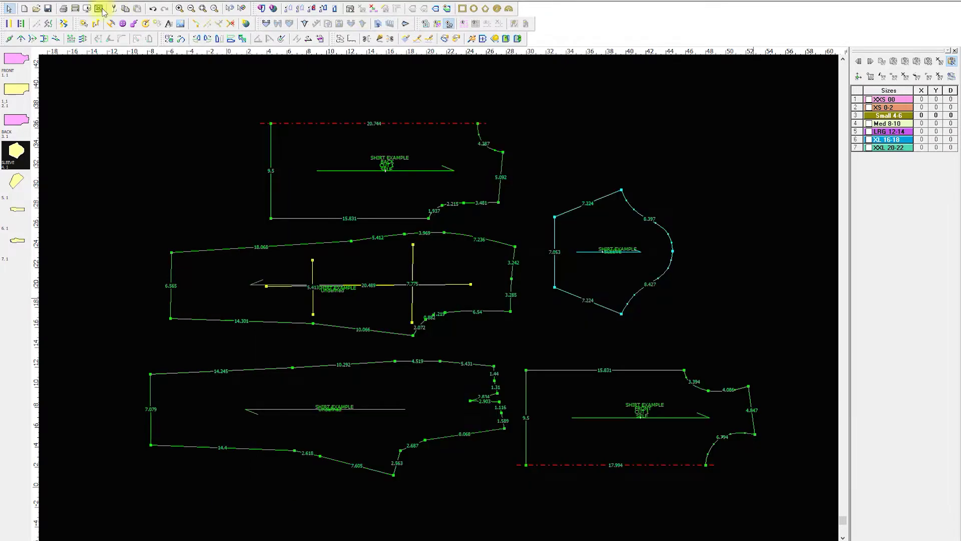
Step: Open the Virtual Digitizer from the pattern workspace
{"action": "left_click", "coordinate": [7, 1]}
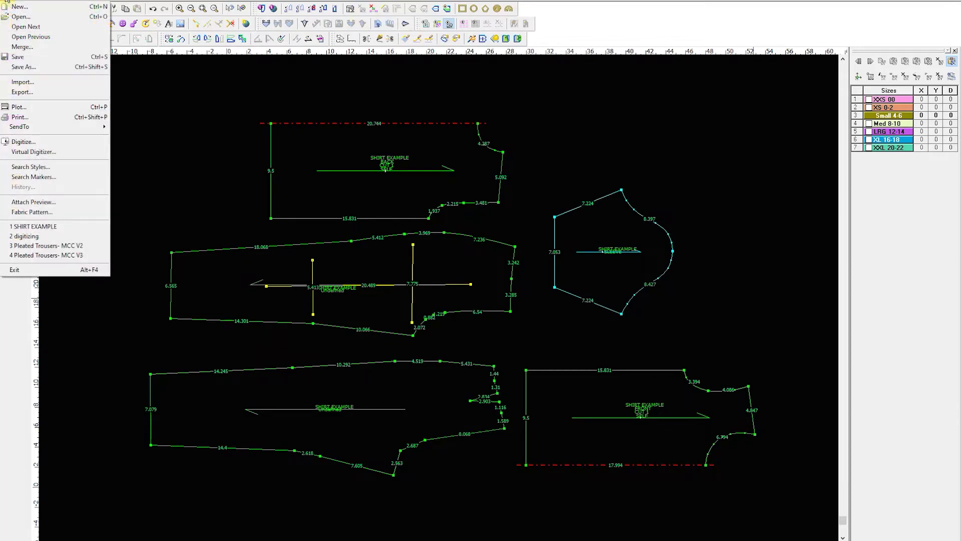
{"action": "left_click", "coordinate": [54, 157]}
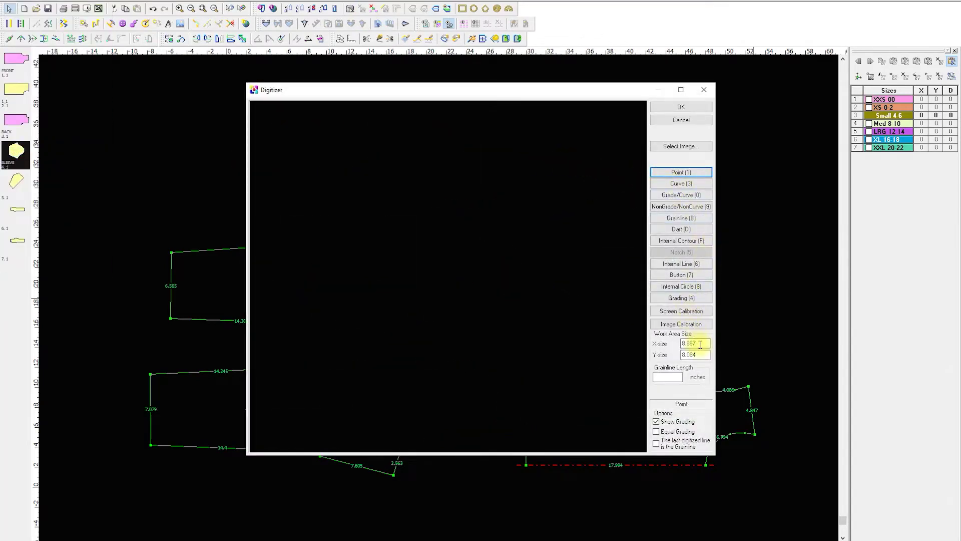
{"action": "left_click_drag", "start_coordinate": [696, 344], "coordinate": [673, 344]}
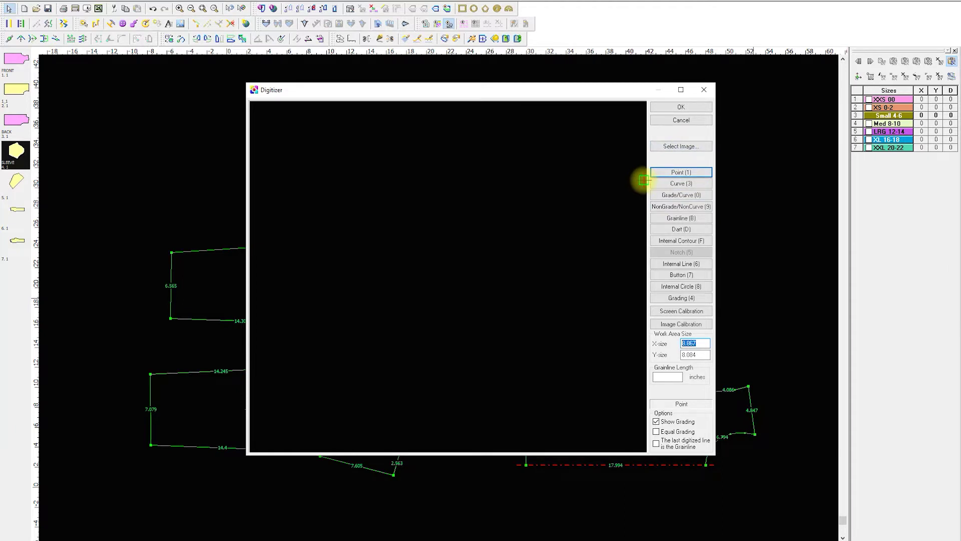
{"action": "left_click", "coordinate": [677, 146]}
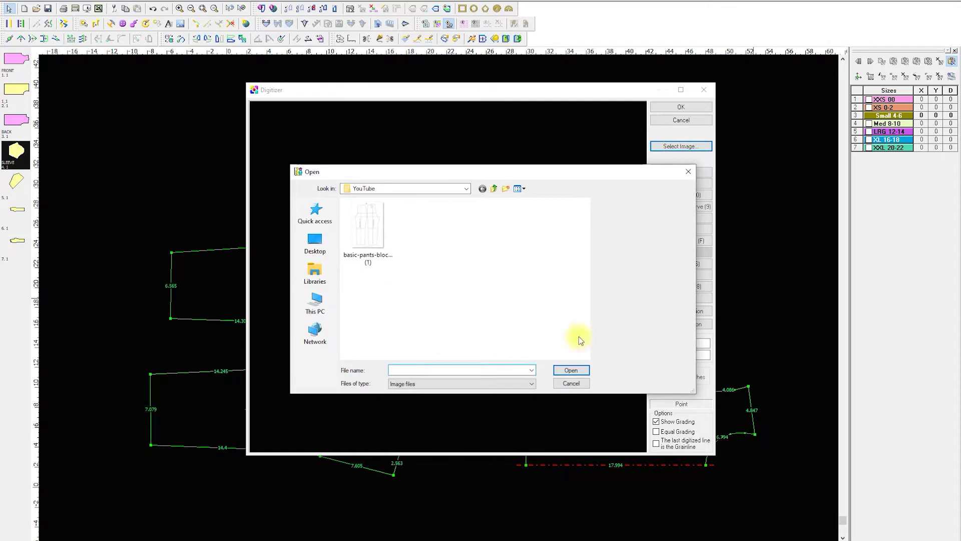
{"action": "left_click", "coordinate": [521, 383]}
{"action": "left_click", "coordinate": [523, 382]}
{"action": "left_click", "coordinate": [572, 383]}
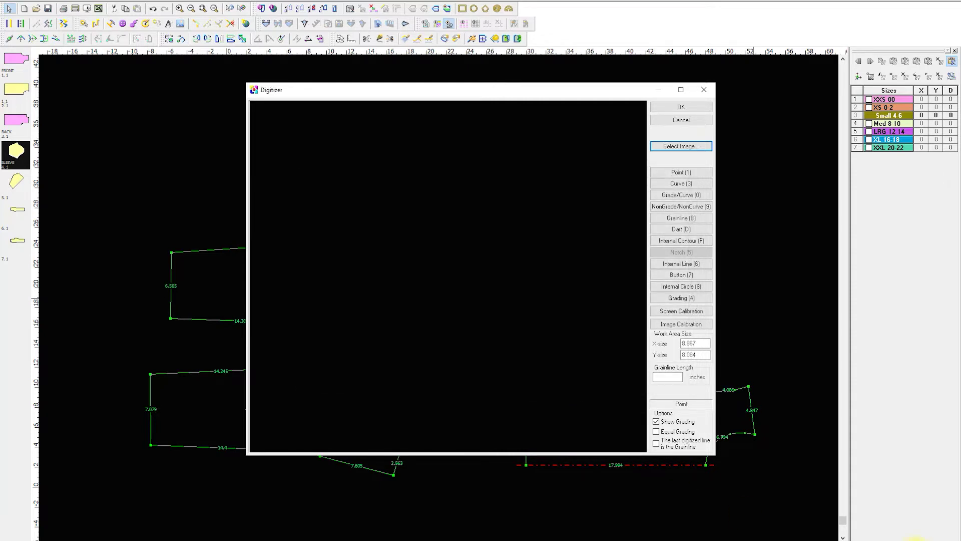
{"action": "left_click", "coordinate": [909, 539]}
{"action": "left_click", "coordinate": [626, 369]}
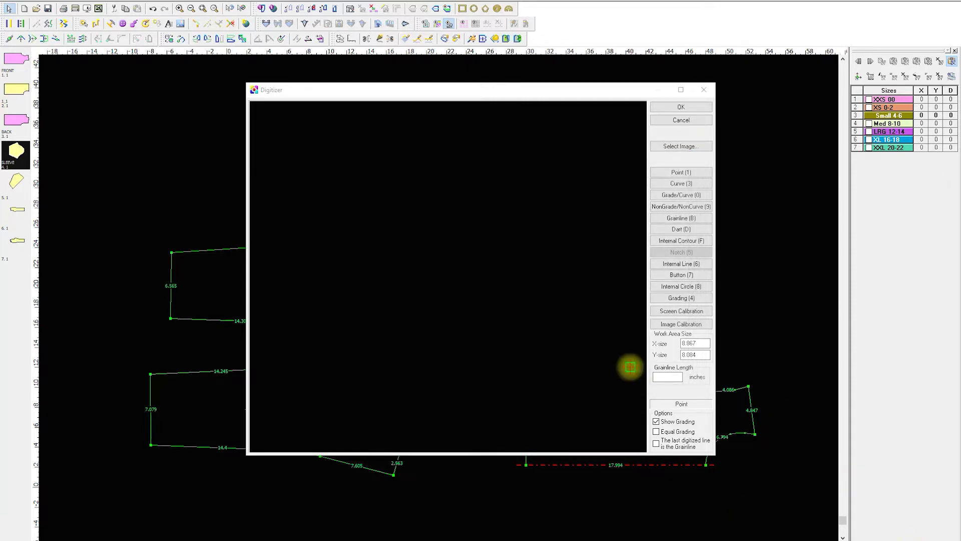
Step: Load the saved boxy crew-neck sweater image into the Digitizer
{"action": "left_click", "coordinate": [682, 146]}
{"action": "left_click", "coordinate": [425, 225]}
{"action": "left_click", "coordinate": [569, 370]}
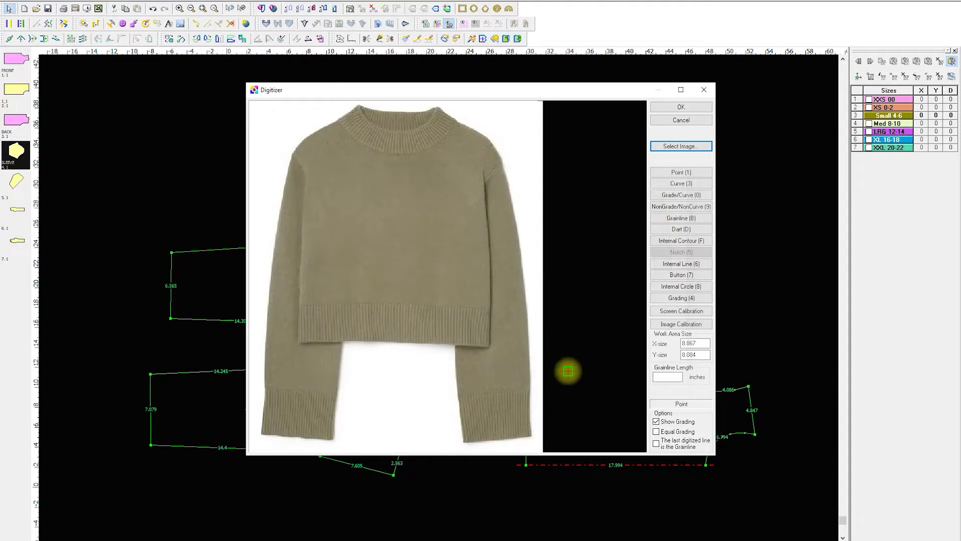
Step: Digitize points along the sweater's neckline and over the shoulder on the image's right side
{"action": "left_click", "coordinate": [703, 173]}
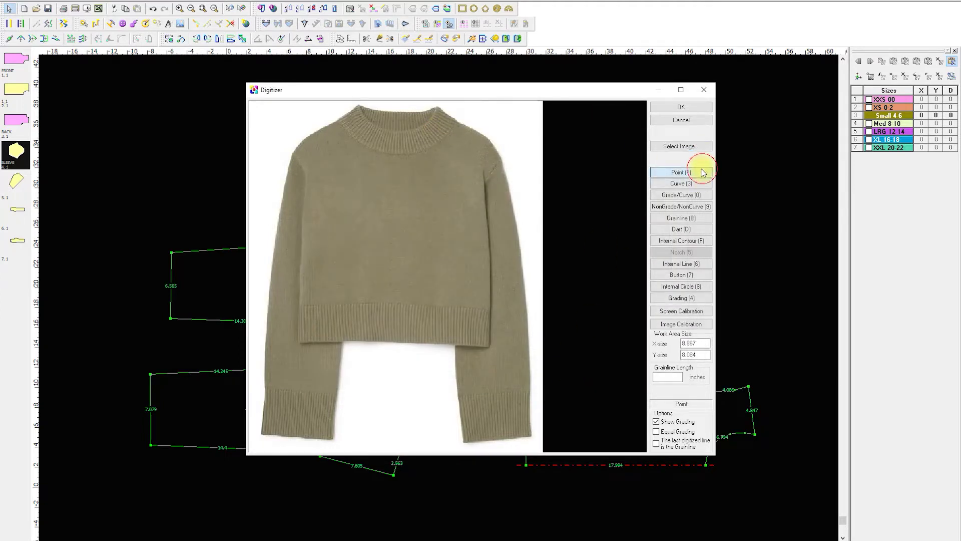
{"action": "left_click", "coordinate": [360, 104]}
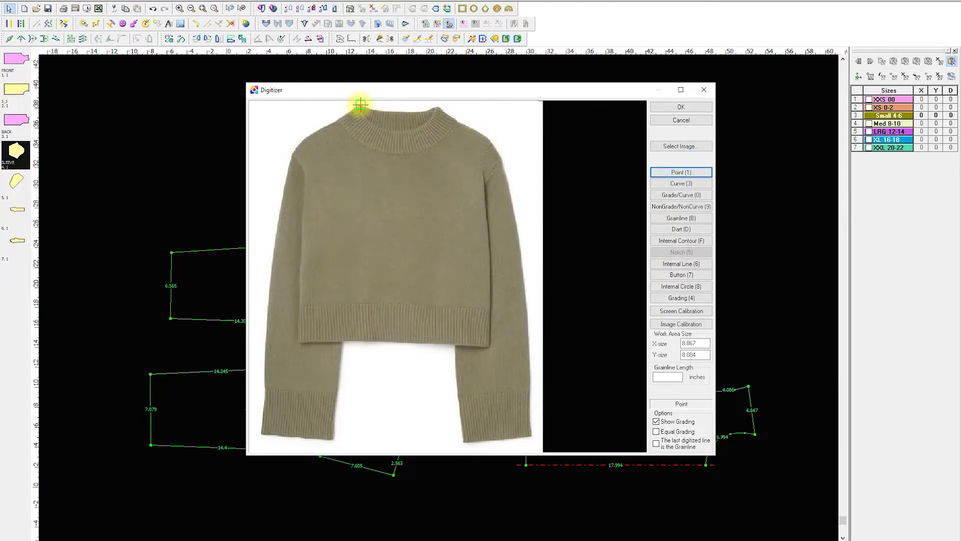
{"action": "left_click", "coordinate": [393, 112]}
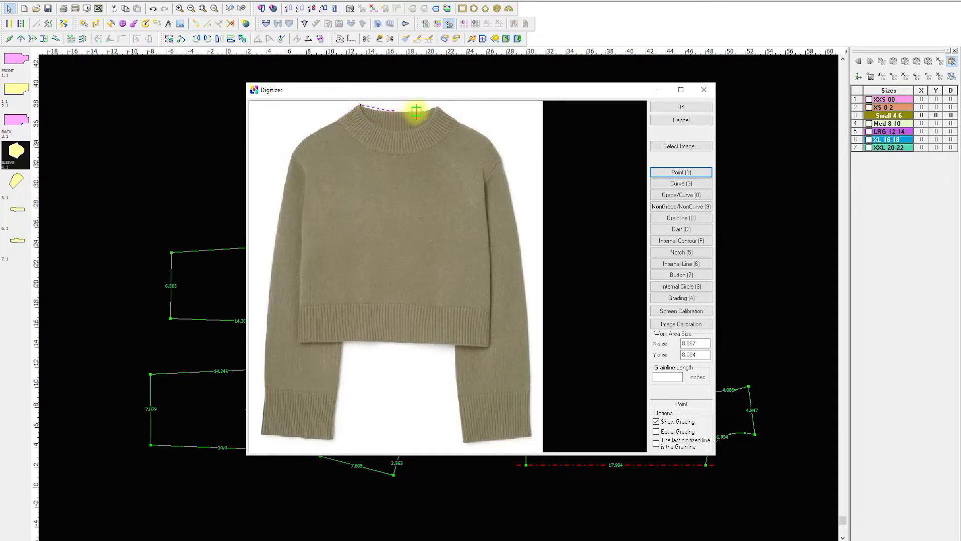
{"action": "left_click", "coordinate": [439, 106]}
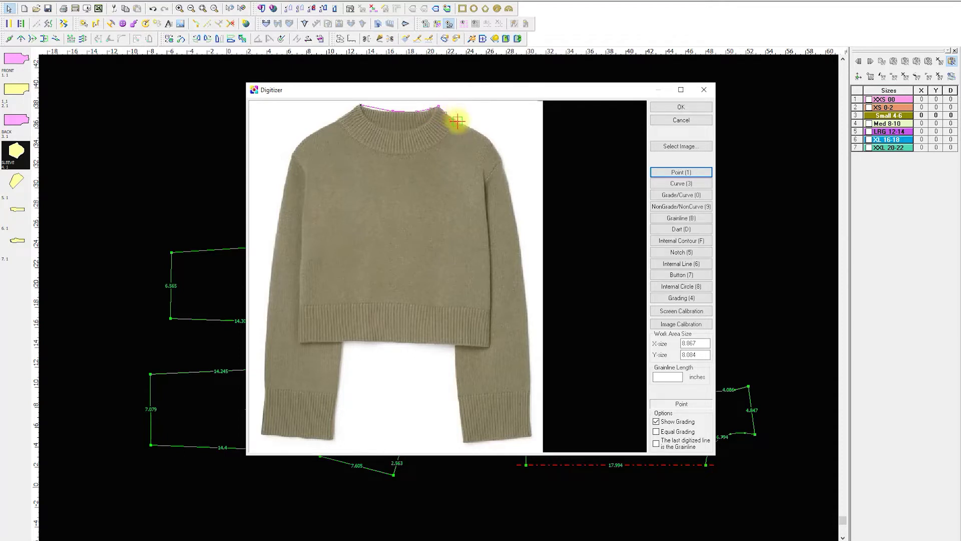
{"action": "left_click", "coordinate": [476, 130]}
{"action": "left_click", "coordinate": [490, 142]}
{"action": "left_click", "coordinate": [499, 159]}
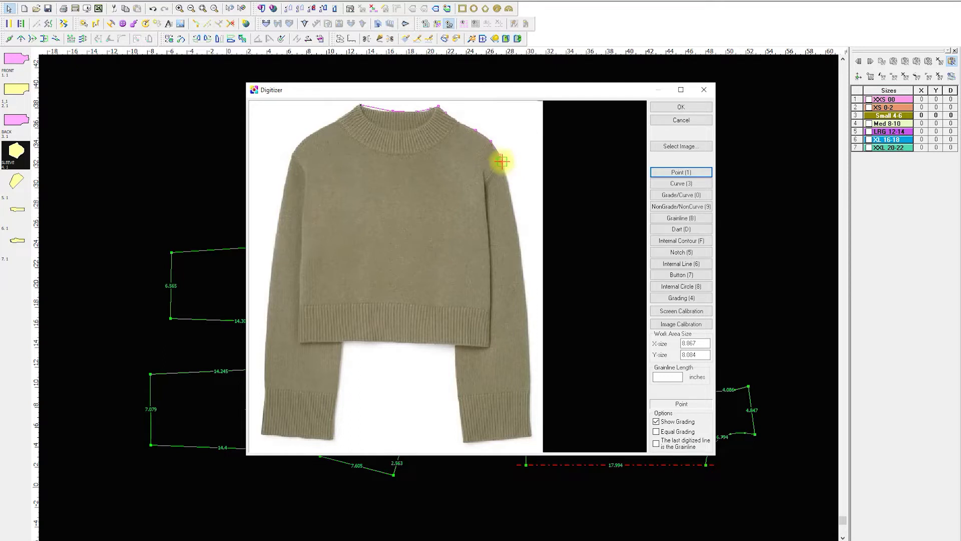
Step: Continue the contour points down the outer edge of the image's right-hand sleeve to the outer cuff corner
{"action": "left_click", "coordinate": [512, 200]}
{"action": "left_click", "coordinate": [518, 229]}
{"action": "left_click", "coordinate": [525, 280]}
{"action": "left_click", "coordinate": [529, 332]}
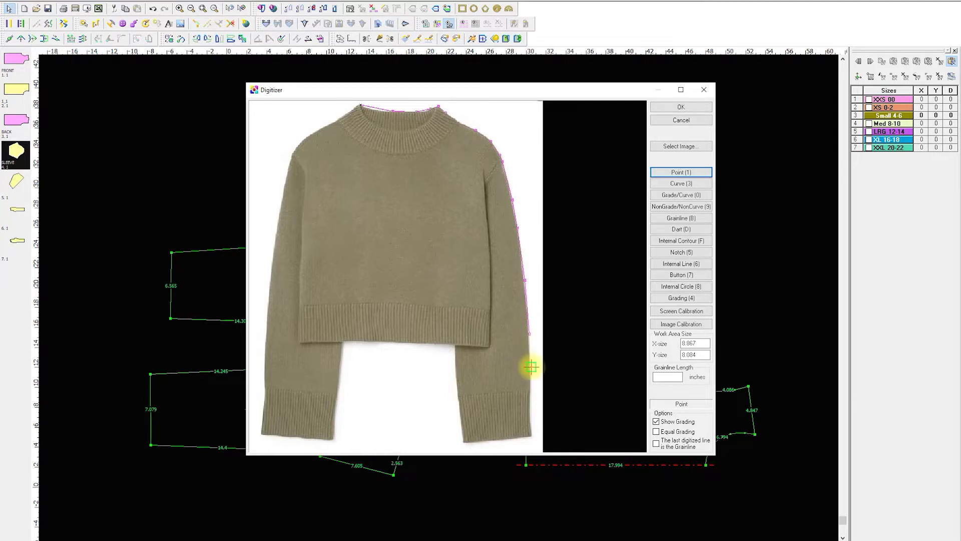
{"action": "left_click", "coordinate": [531, 386]}
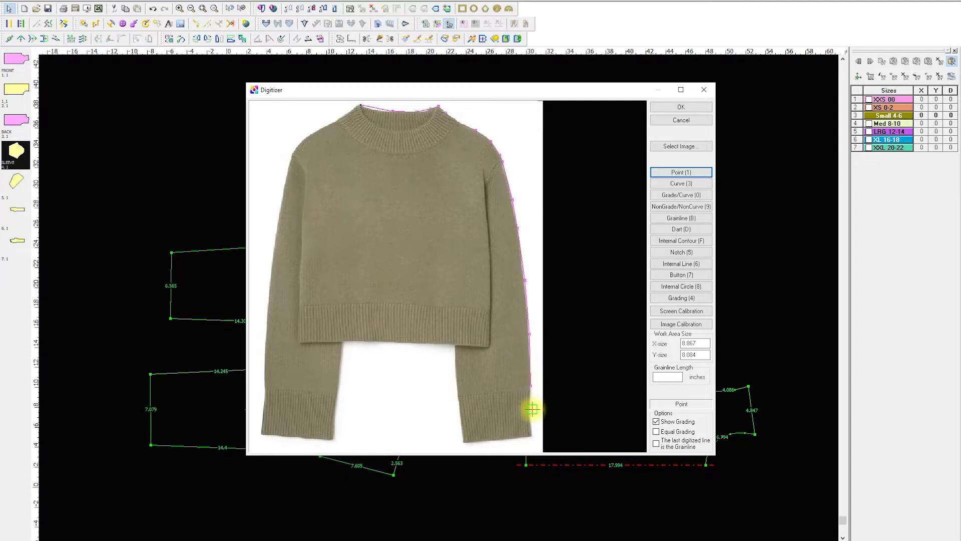
{"action": "left_click", "coordinate": [531, 410]}
{"action": "left_click", "coordinate": [533, 435]}
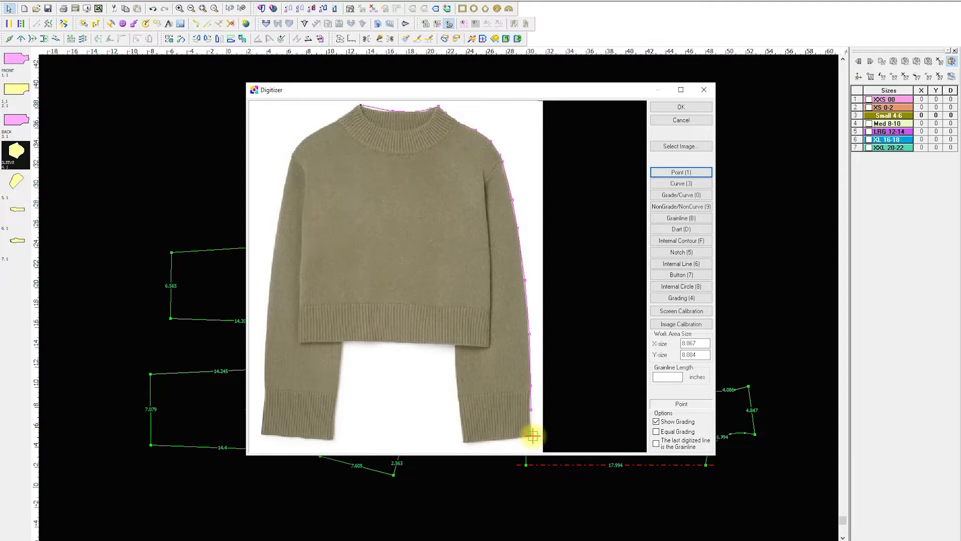
Step: Trace the right-hand sleeve's cuff opening and its inner edge up to the body hem
{"action": "left_click", "coordinate": [462, 443]}
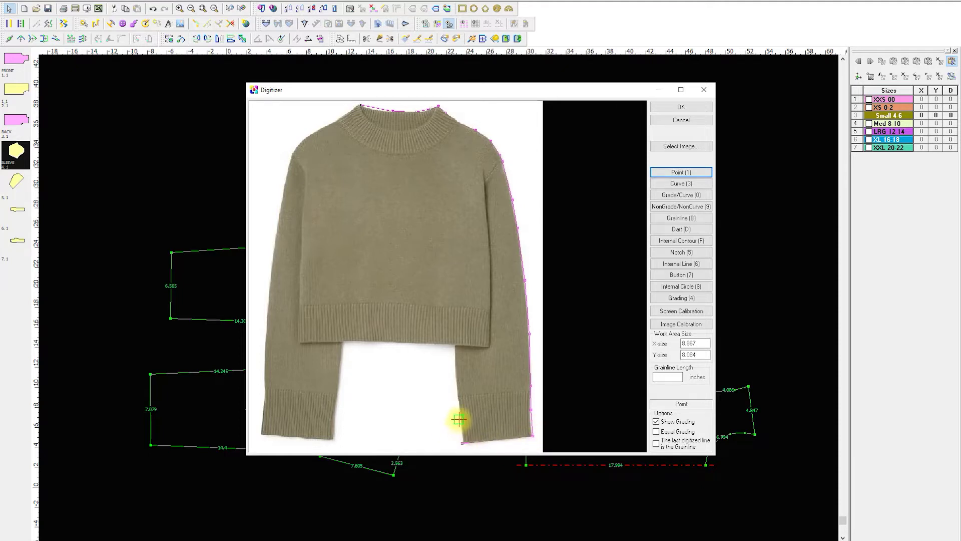
{"action": "left_click", "coordinate": [459, 419]}
{"action": "left_click", "coordinate": [454, 379]}
{"action": "left_click", "coordinate": [455, 345]}
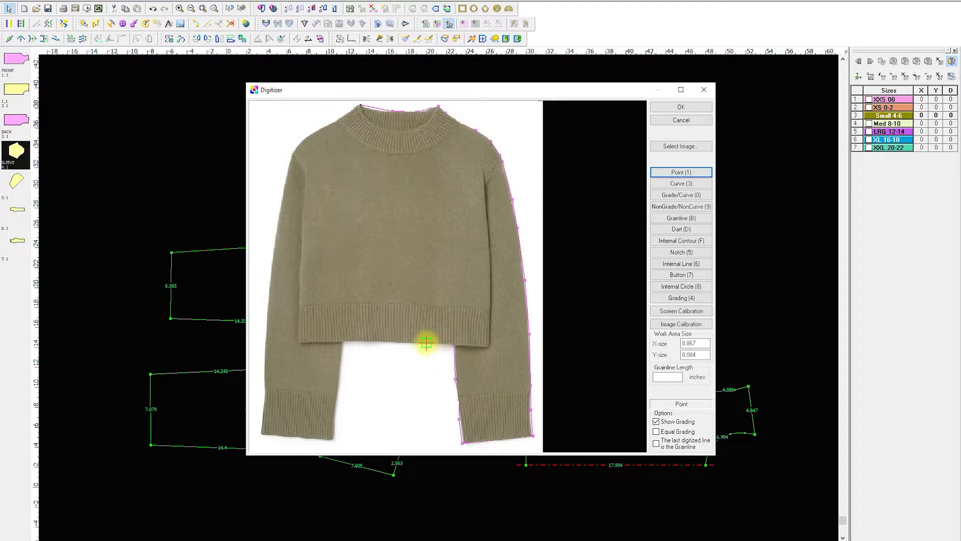
Step: Trace across the body hem, then around the inner edge and cuff opening of the image's left-hand sleeve
{"action": "left_click", "coordinate": [342, 343]}
{"action": "left_click", "coordinate": [341, 376]}
{"action": "left_click", "coordinate": [337, 406]}
{"action": "left_click", "coordinate": [335, 428]}
{"action": "left_click", "coordinate": [333, 440]}
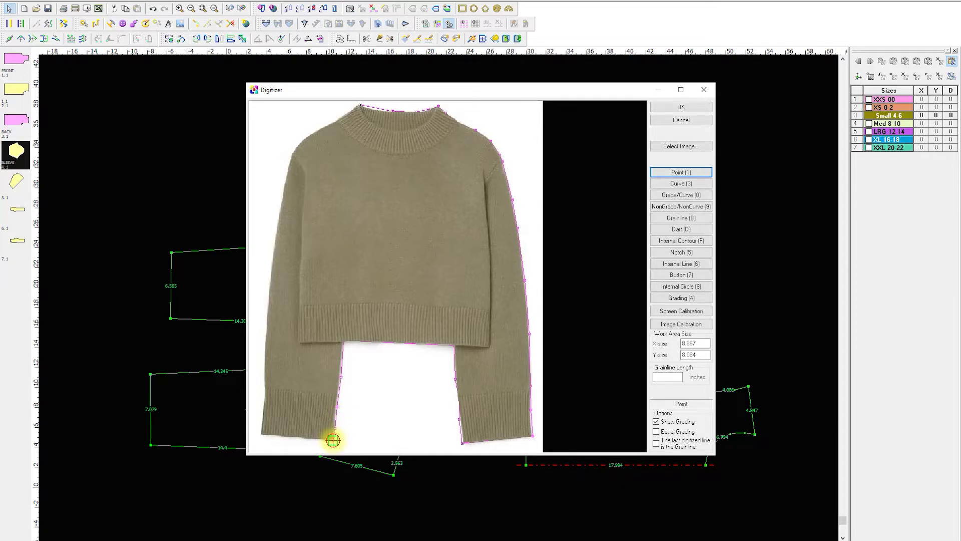
{"action": "left_click", "coordinate": [302, 439]}
{"action": "left_click", "coordinate": [259, 434]}
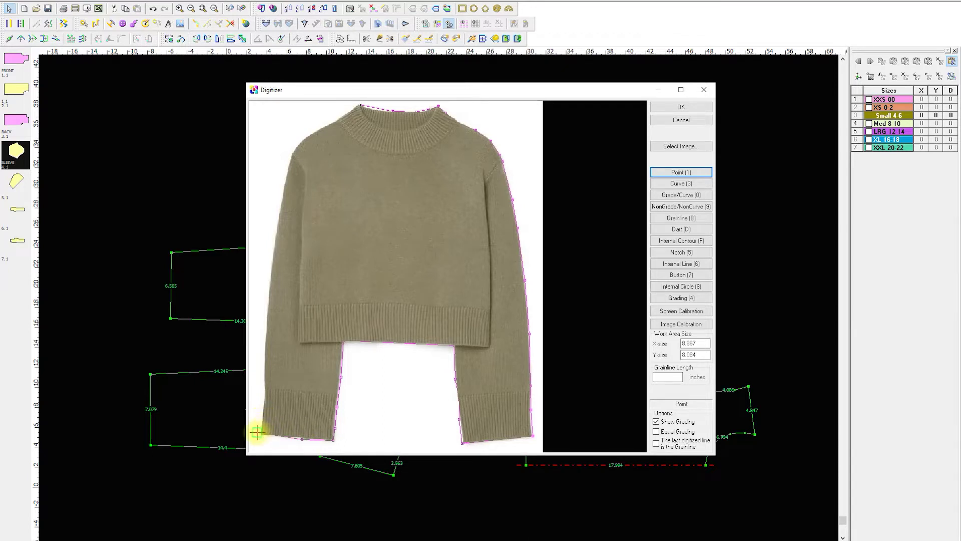
Step: Trace the left-hand sleeve's outer edge and the shoulder back up towards the collar
{"action": "left_click", "coordinate": [262, 409]}
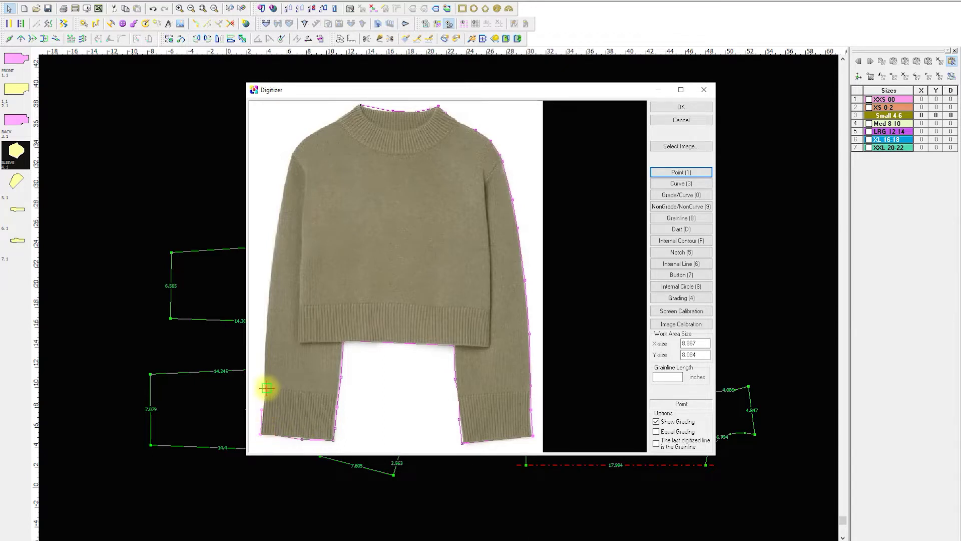
{"action": "left_click", "coordinate": [264, 365]}
{"action": "left_click", "coordinate": [266, 310]}
{"action": "left_click", "coordinate": [273, 246]}
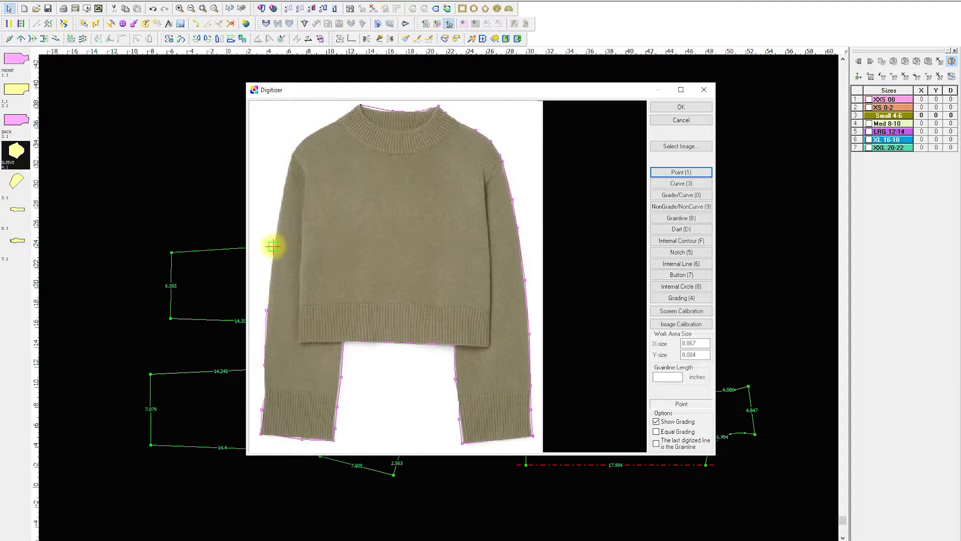
{"action": "left_click", "coordinate": [282, 197]}
{"action": "left_click", "coordinate": [288, 165]}
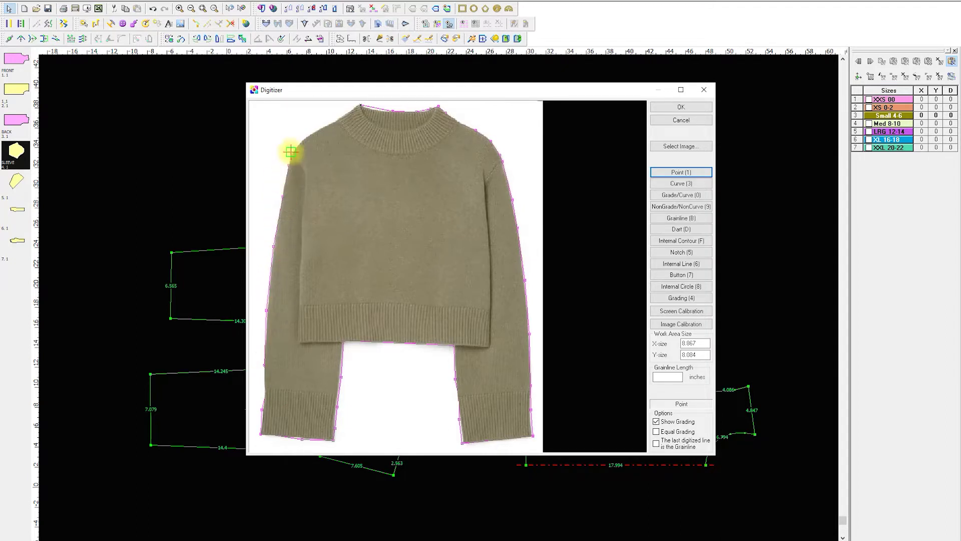
{"action": "left_click", "coordinate": [292, 151]}
{"action": "left_click", "coordinate": [311, 133]}
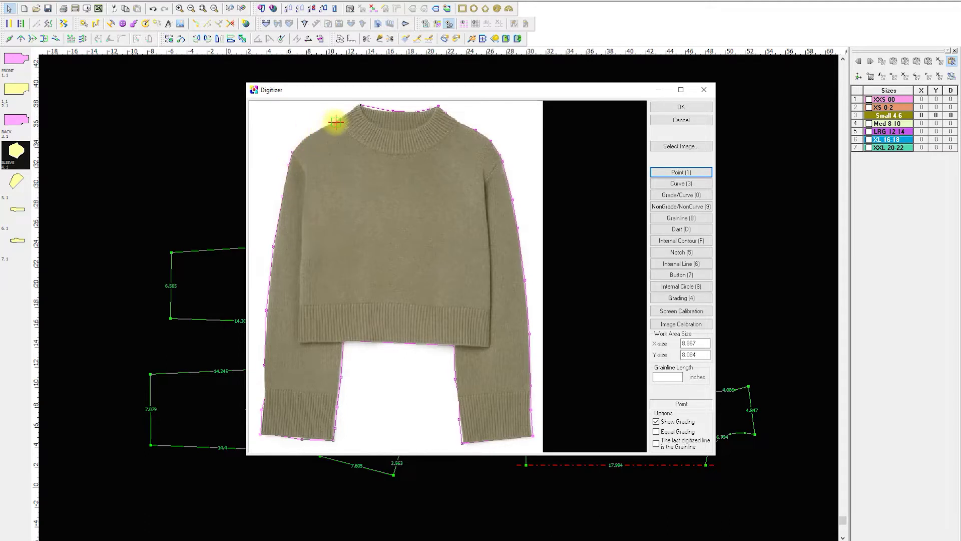
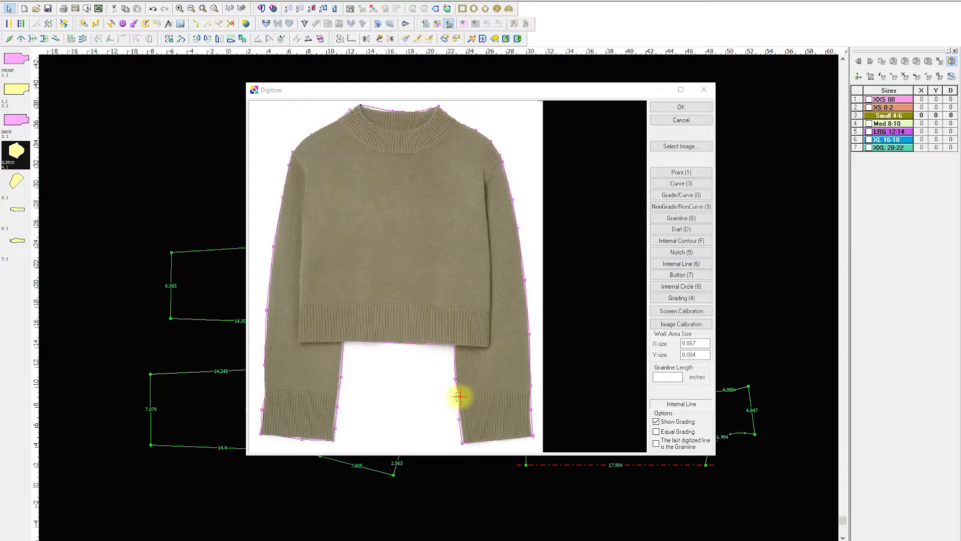
Step: Add internal lines to the sweater along the cuff seams, the hem ribbing and the body's side edge
{"action": "key", "text": "6"}
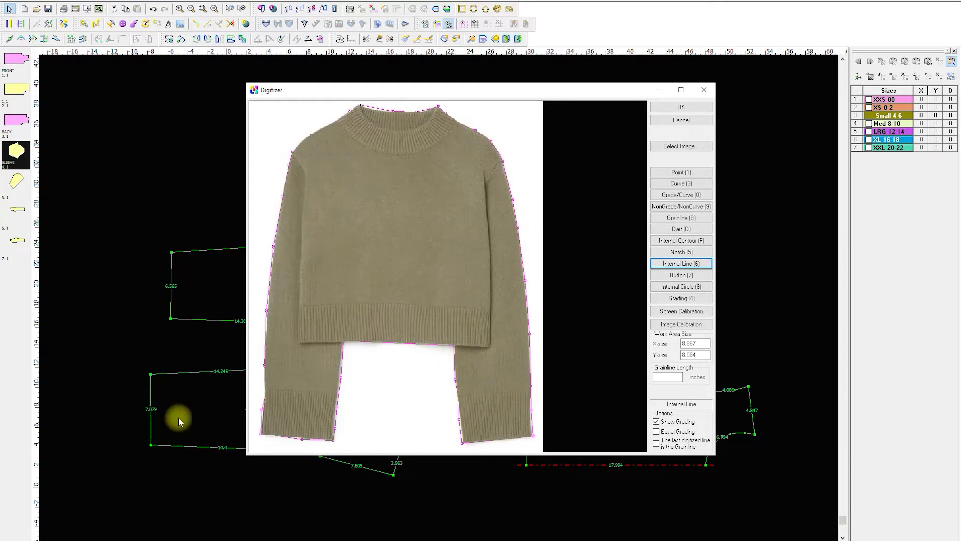
{"action": "left_click", "coordinate": [269, 390]}
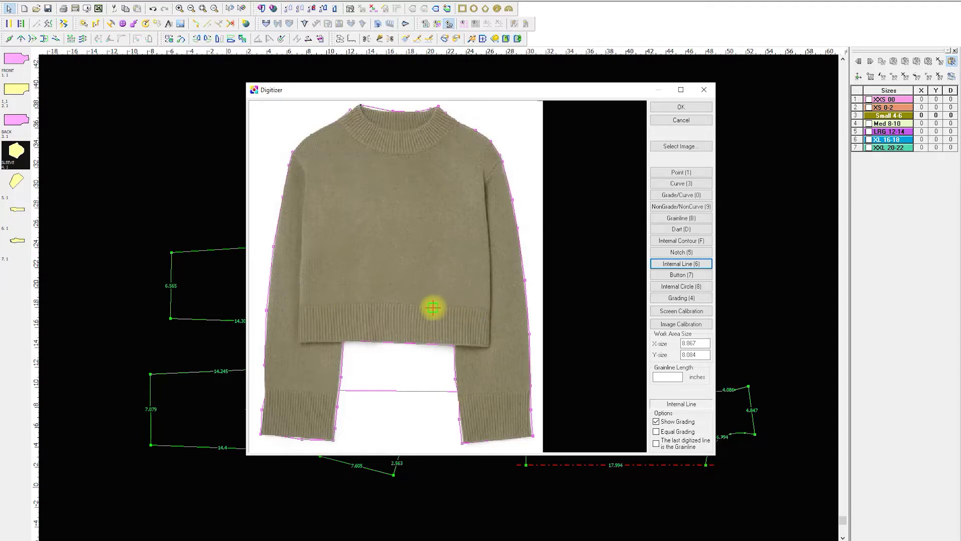
{"action": "left_click", "coordinate": [343, 308]}
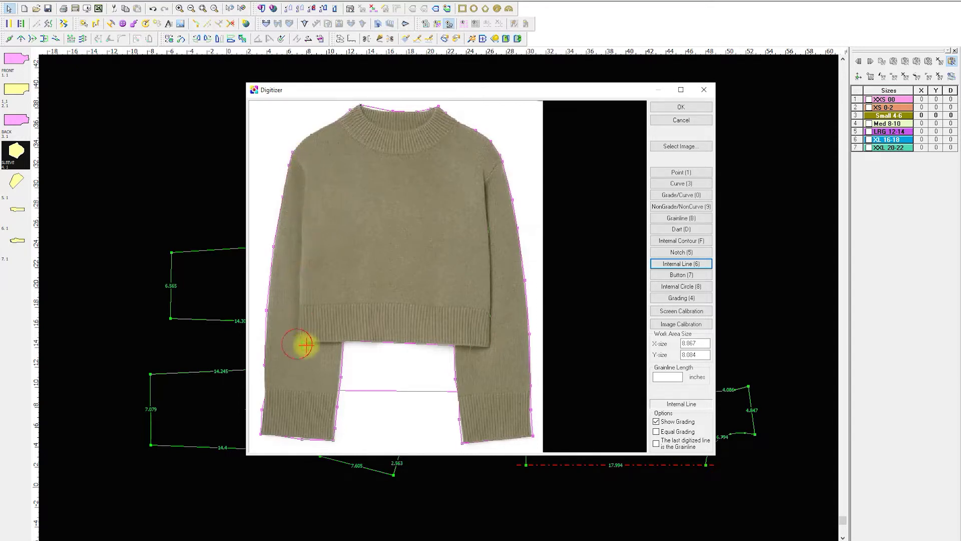
{"action": "left_click", "coordinate": [330, 345]}
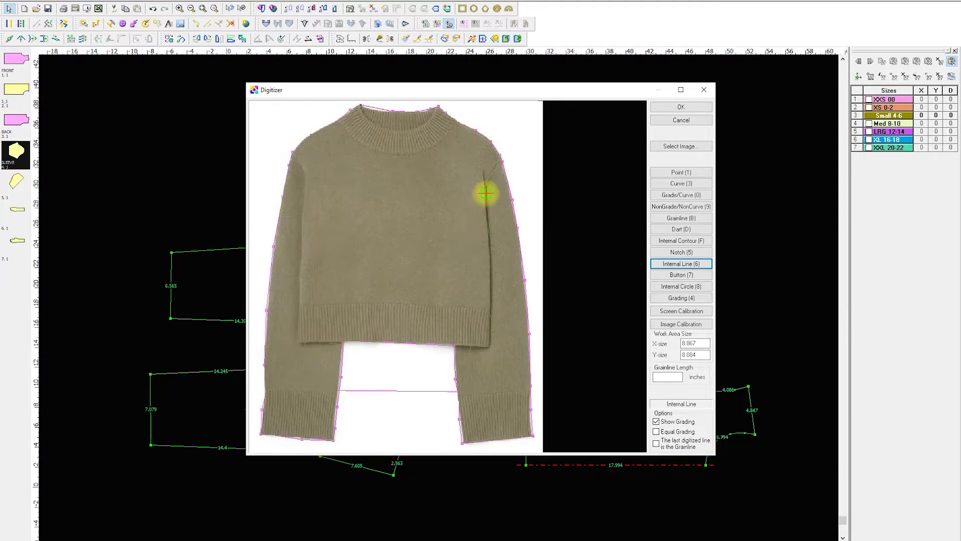
{"action": "left_click", "coordinate": [494, 245]}
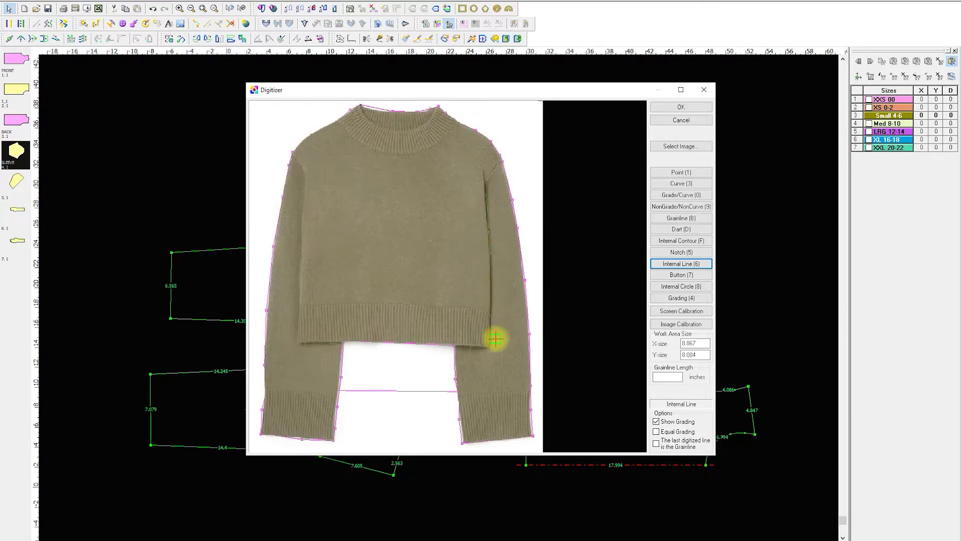
{"action": "left_click", "coordinate": [454, 344]}
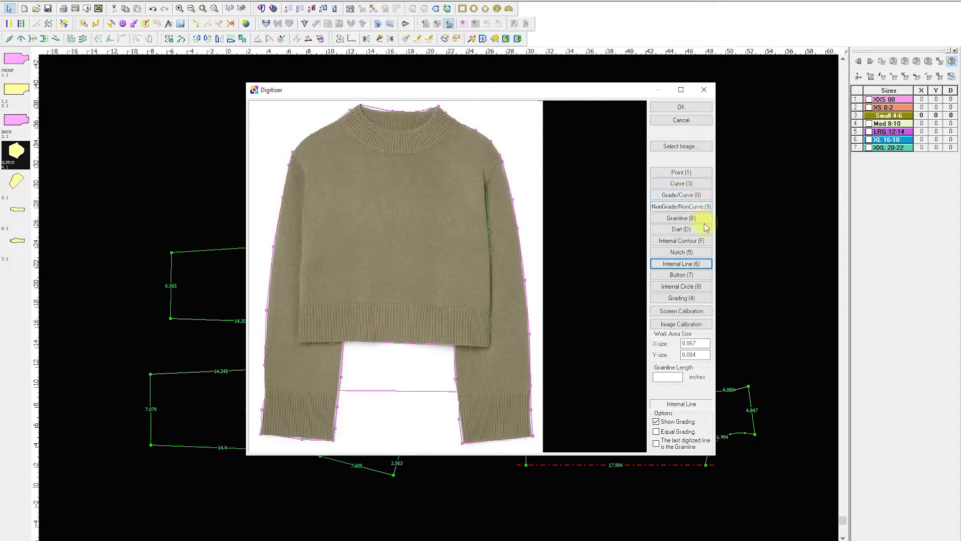
Step: Digitize a vertical grainline down the middle of the sweater body and accept the digitized piece
{"action": "left_click", "coordinate": [687, 219]}
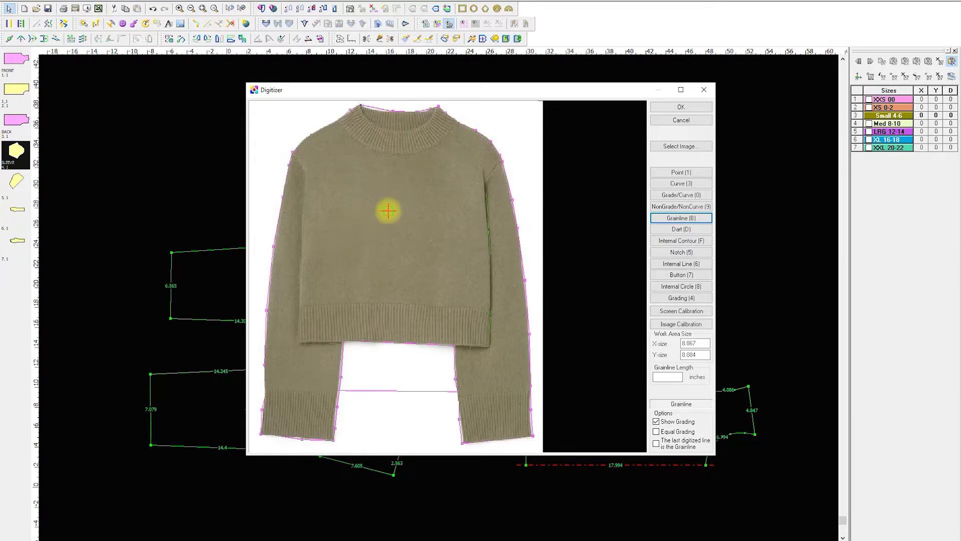
{"action": "left_click", "coordinate": [397, 174]}
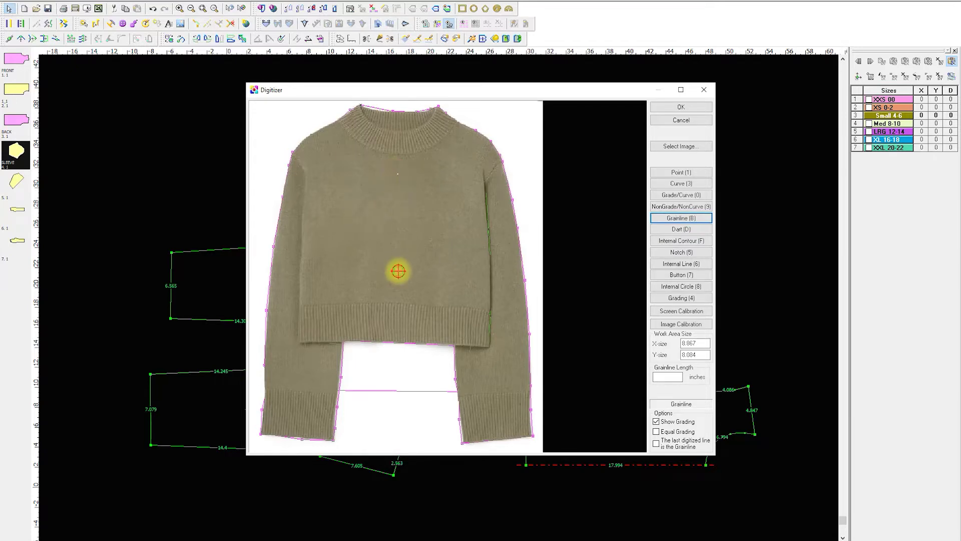
{"action": "left_click", "coordinate": [398, 271]}
{"action": "left_click", "coordinate": [671, 108]}
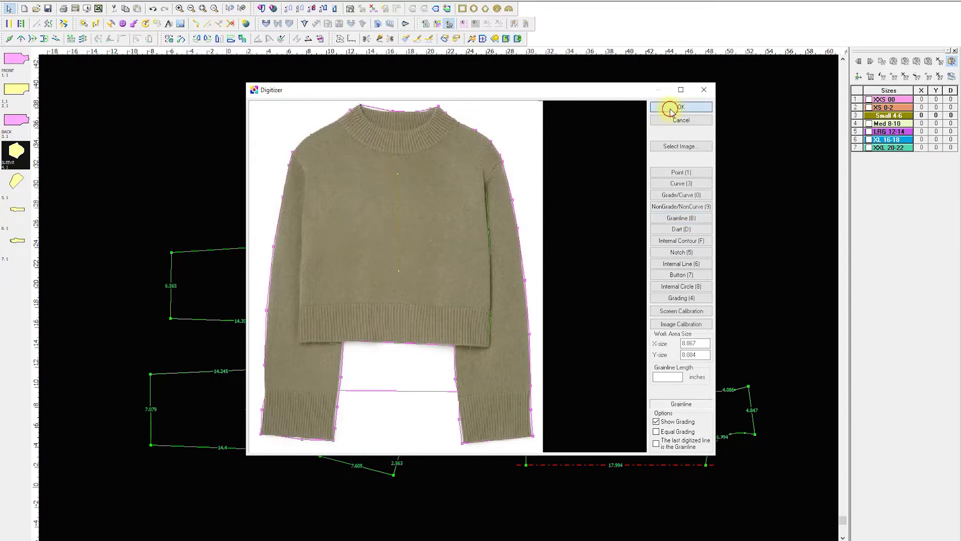
Step: Place the newly digitized sweater piece in the empty work area below the shirt pieces and inspect its contour
{"action": "left_click_drag", "start_coordinate": [16, 274], "coordinate": [249, 489]}
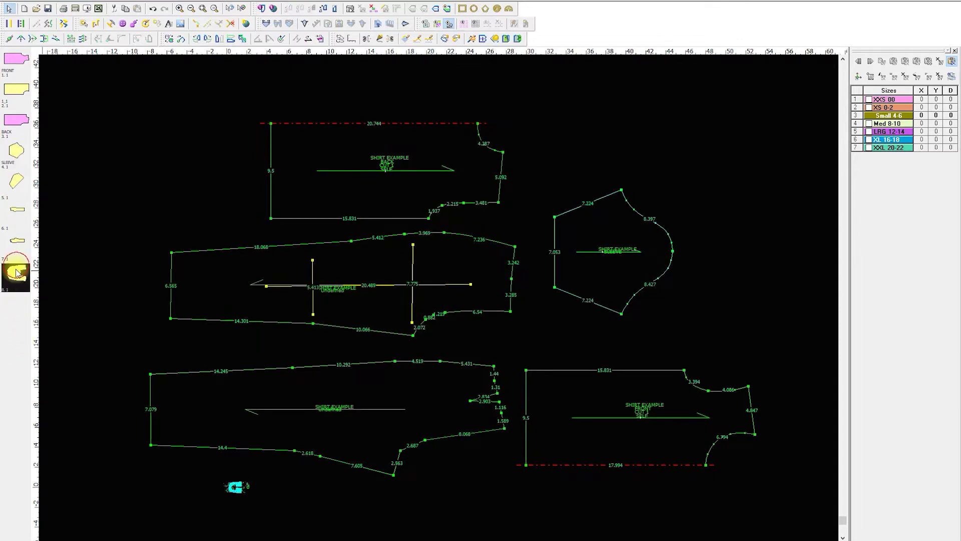
{"action": "scroll", "coordinate": [249, 493], "scroll_direction": "up", "scroll_amount": 3}
{"action": "scroll", "coordinate": [439, 296], "scroll_direction": "up", "scroll_amount": 8}
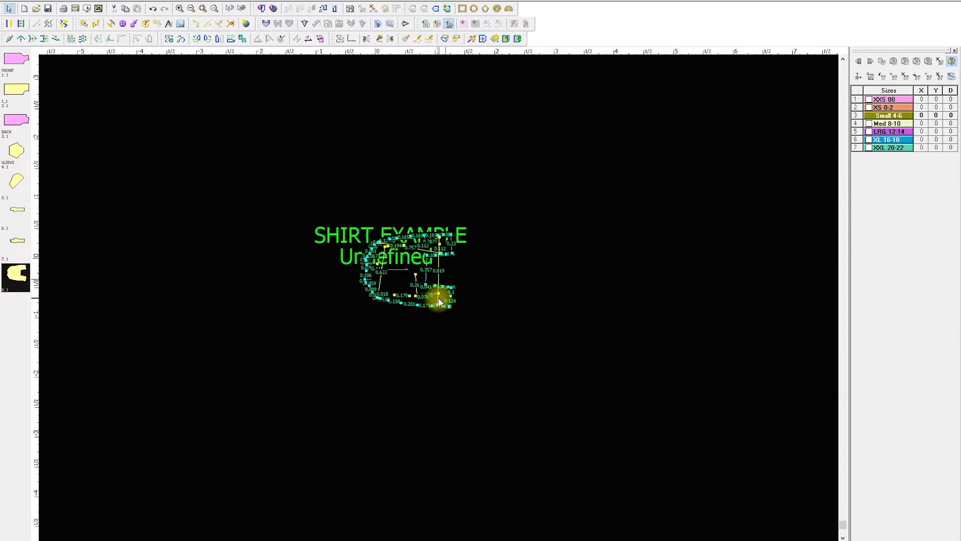
{"action": "scroll", "coordinate": [439, 298], "scroll_direction": "up", "scroll_amount": 2}
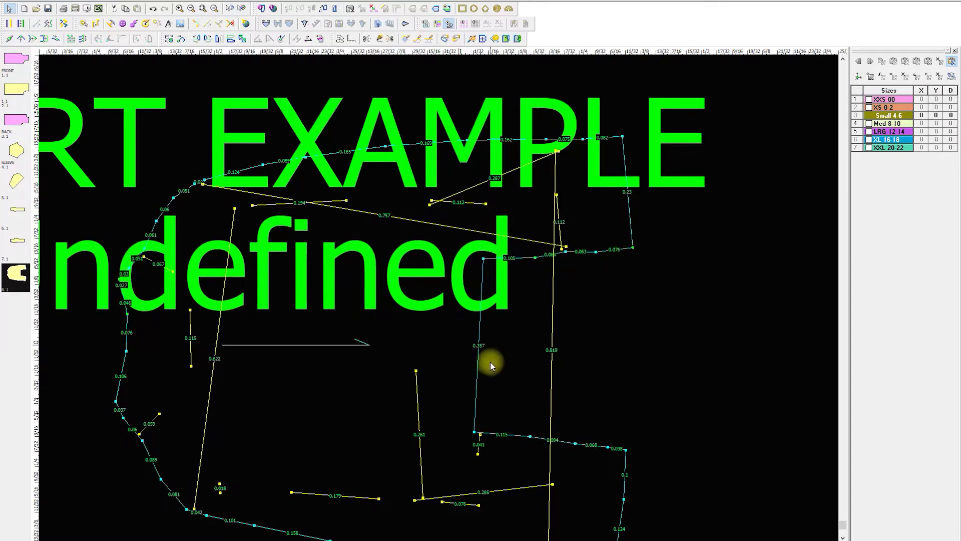
{"action": "scroll", "coordinate": [470, 346], "scroll_direction": "down", "scroll_amount": 1}
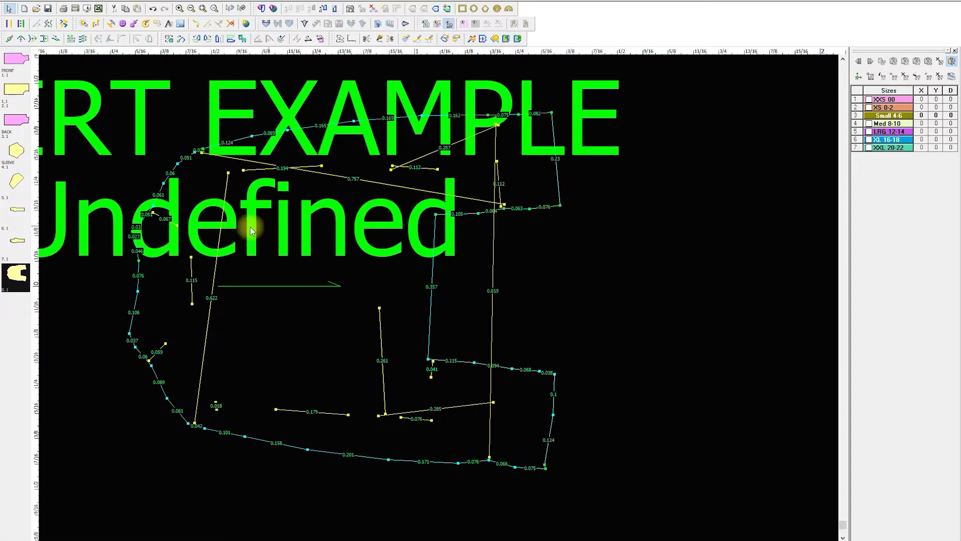
Step: Open Scale and Shrink for the current sweater piece and set its absolute X size to 30
{"action": "left_click", "coordinate": [39, 2]}
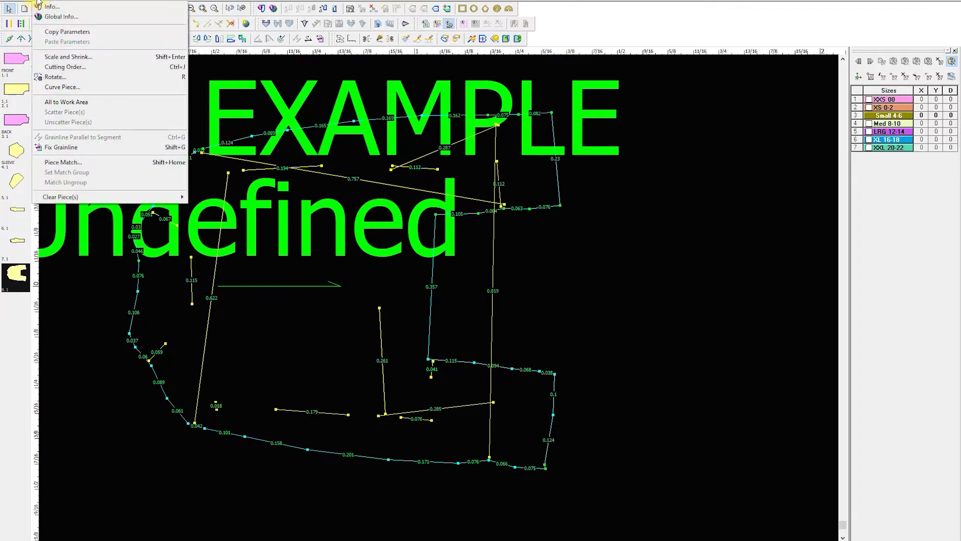
{"action": "left_click", "coordinate": [83, 59]}
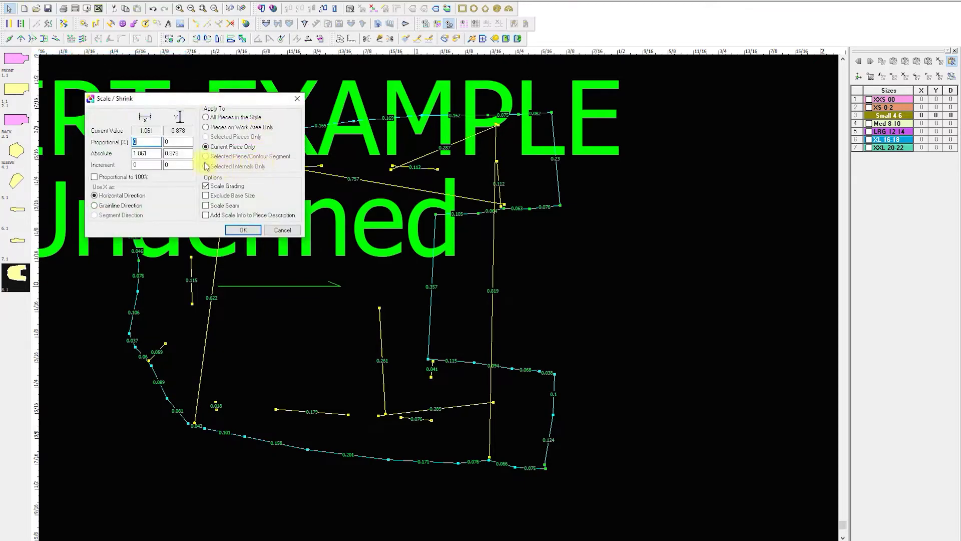
{"action": "double_click", "coordinate": [156, 153]}
{"action": "type", "text": "30"}
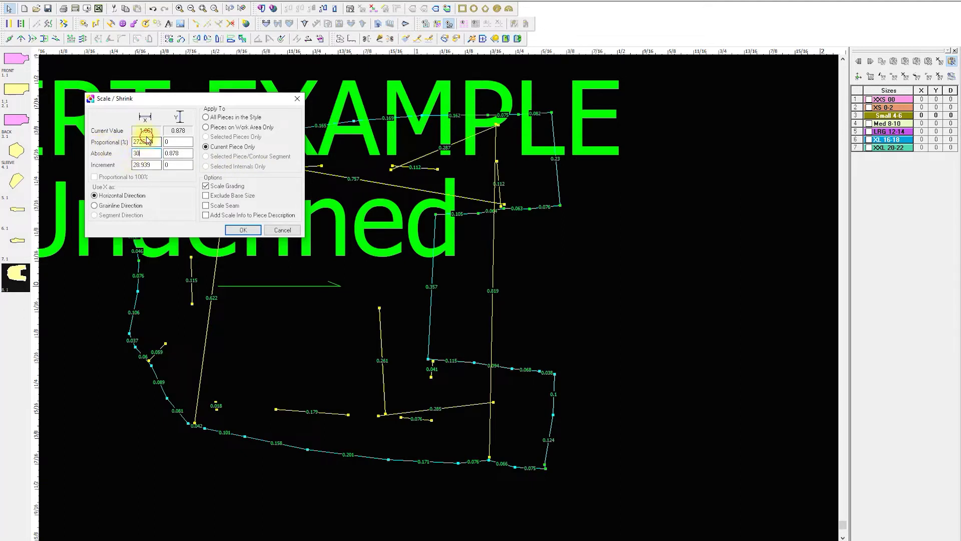
Step: Set the current piece's proportional Y scale to 2726.49%, copied from the X value, and apply the scaling
{"action": "left_click", "coordinate": [147, 141]}
{"action": "left_click_drag", "start_coordinate": [155, 143], "coordinate": [78, 143]}
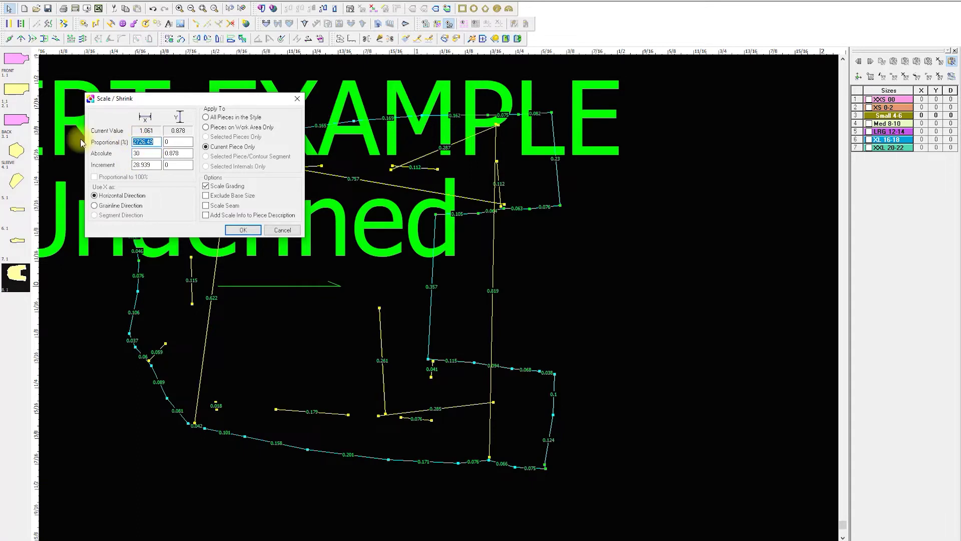
{"action": "key", "text": "ctrl+c"}
{"action": "left_click", "coordinate": [173, 142]}
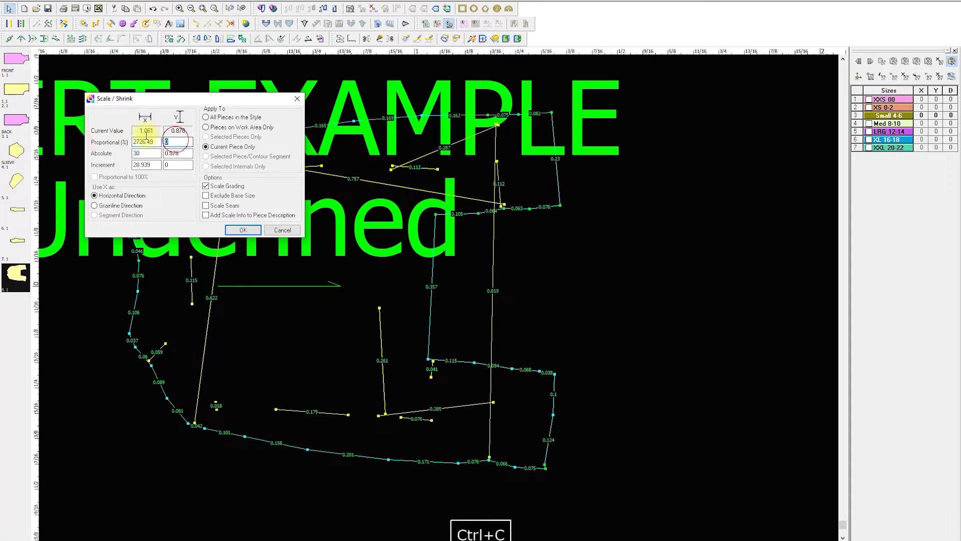
{"action": "key", "text": "ctrl+v"}
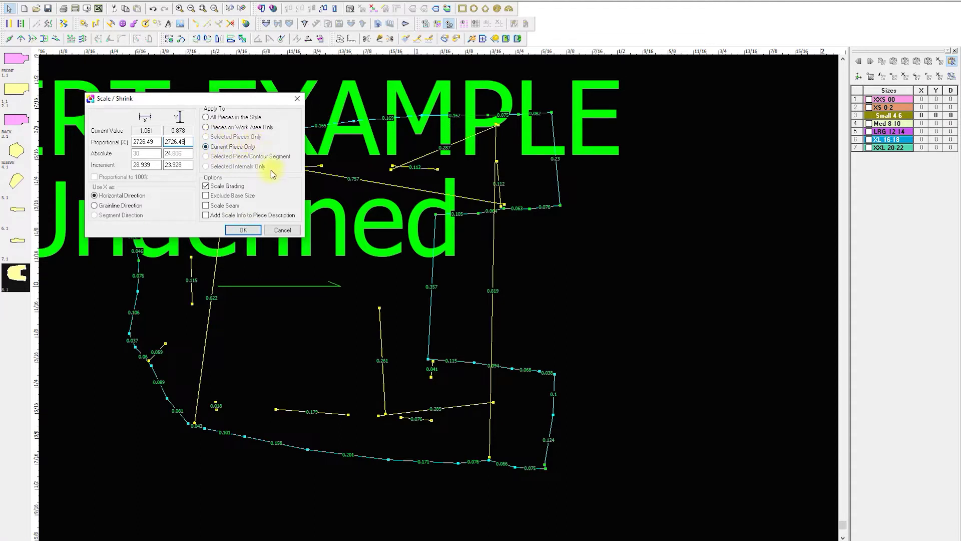
{"action": "left_click", "coordinate": [242, 230]}
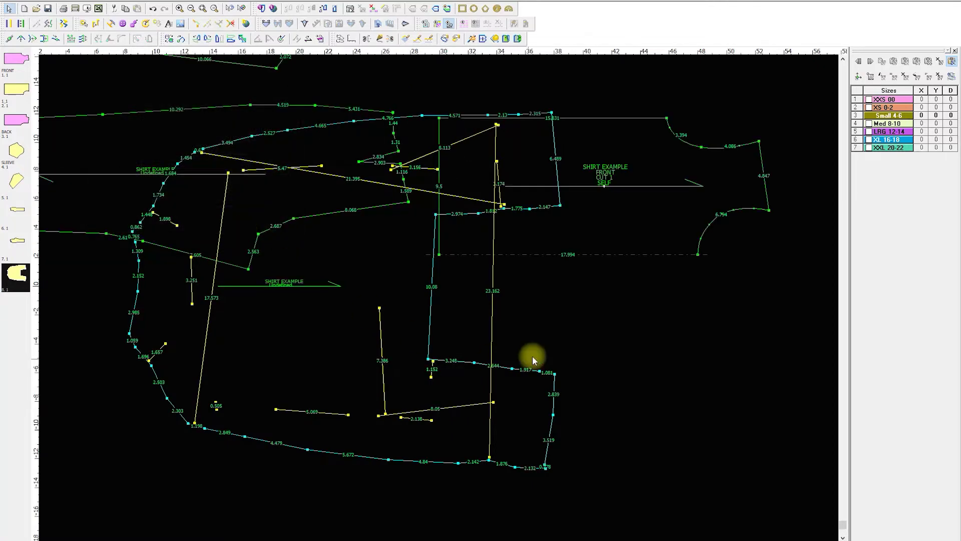
Step: Move the scaled sweater piece into the empty space below the shirt pieces and rotate it upright with the neckline at the top
{"action": "scroll", "coordinate": [381, 375], "scroll_direction": "up", "scroll_amount": 2}
{"action": "scroll", "coordinate": [439, 299], "scroll_direction": "down", "scroll_amount": 4}
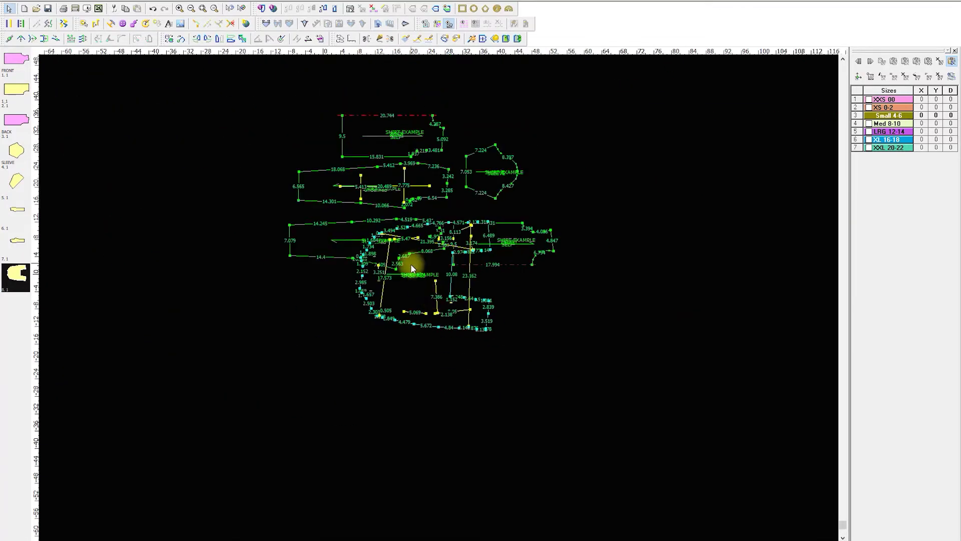
{"action": "left_click_drag", "start_coordinate": [407, 264], "coordinate": [427, 350]}
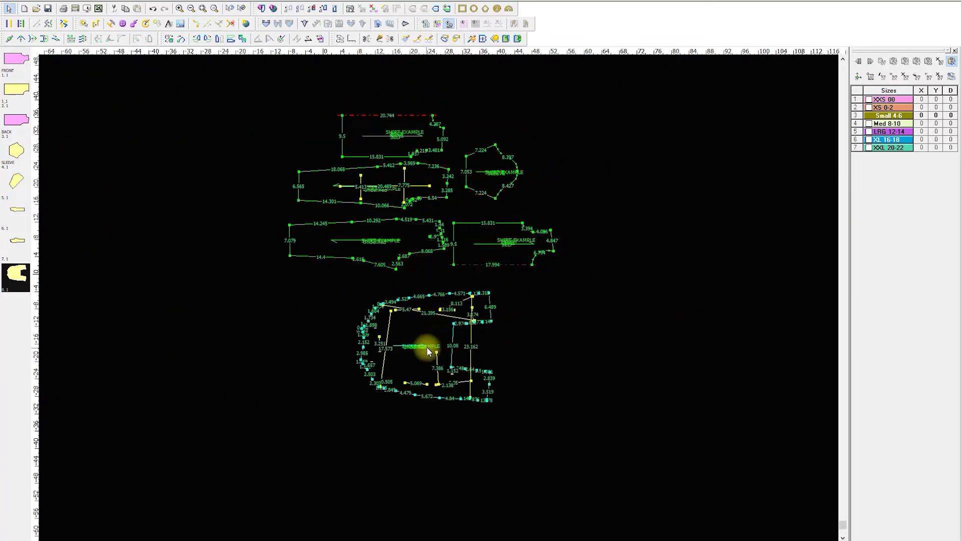
{"action": "left_click", "coordinate": [203, 39]}
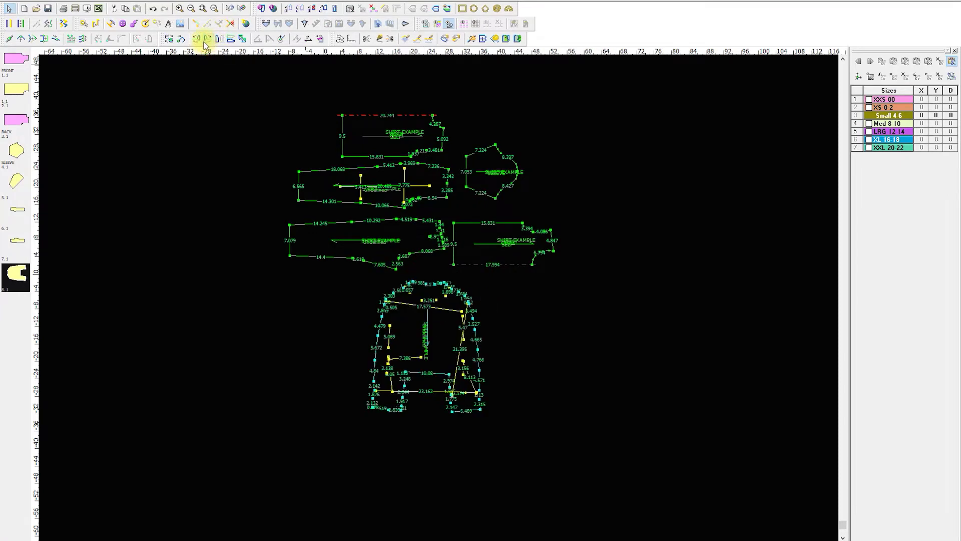
Step: Examine the enlarged sweater's internal lines, including the long diagonal by the right sleeve and the short horizontal line above the hem
{"action": "scroll", "coordinate": [439, 298], "scroll_direction": "up", "scroll_amount": 3}
{"action": "scroll", "coordinate": [439, 299], "scroll_direction": "down", "scroll_amount": 1}
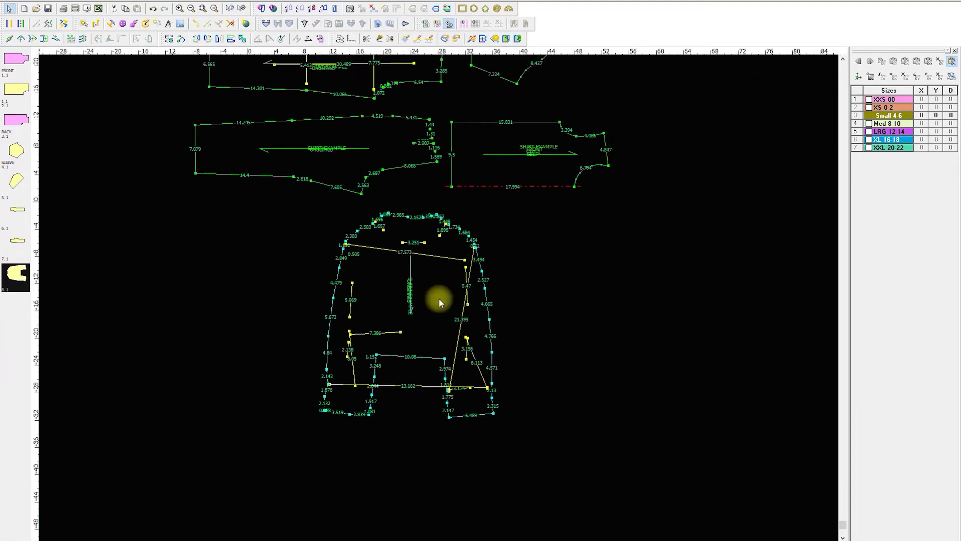
{"action": "scroll", "coordinate": [437, 298], "scroll_direction": "up", "scroll_amount": 2}
{"action": "left_click", "coordinate": [416, 288]}
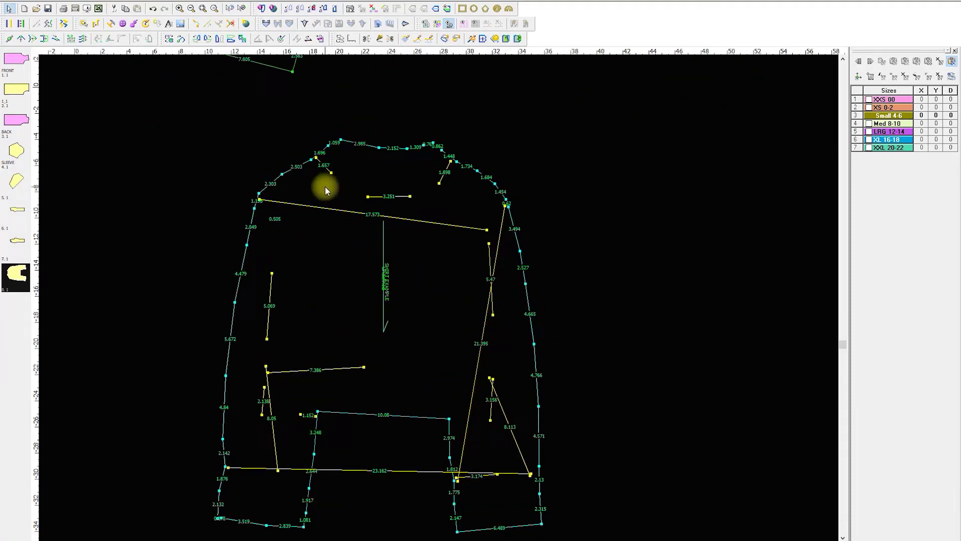
{"action": "left_click", "coordinate": [489, 313]}
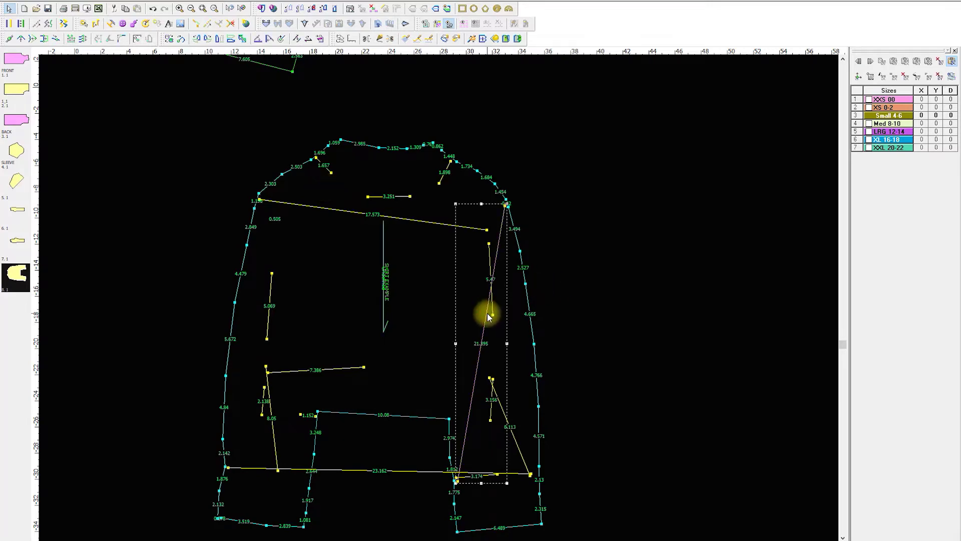
{"action": "scroll", "coordinate": [440, 296], "scroll_direction": "up", "scroll_amount": 3}
{"action": "scroll", "coordinate": [504, 204], "scroll_direction": "down", "scroll_amount": 1}
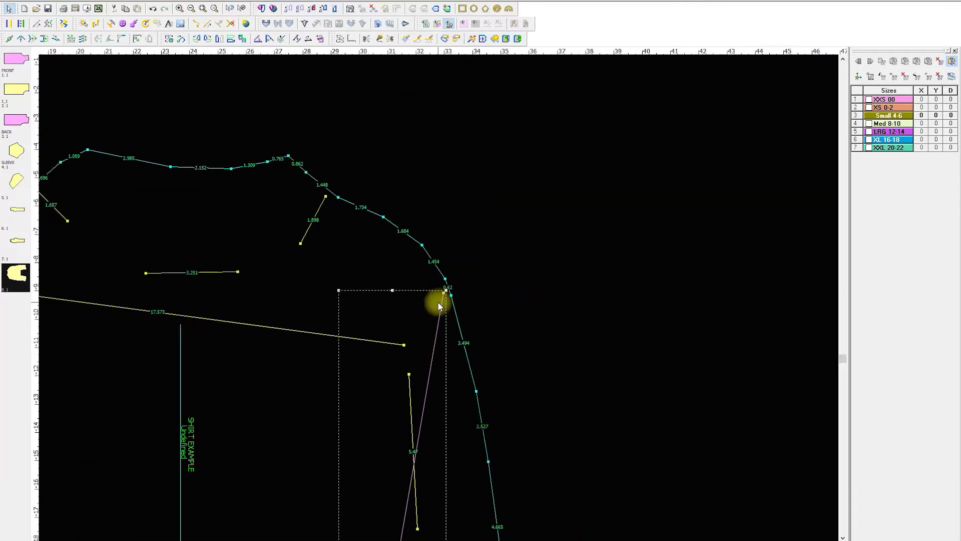
{"action": "scroll", "coordinate": [239, 416], "scroll_direction": "up", "scroll_amount": 1}
{"action": "middle_click_drag", "start_coordinate": [238, 416], "coordinate": [438, 298]}
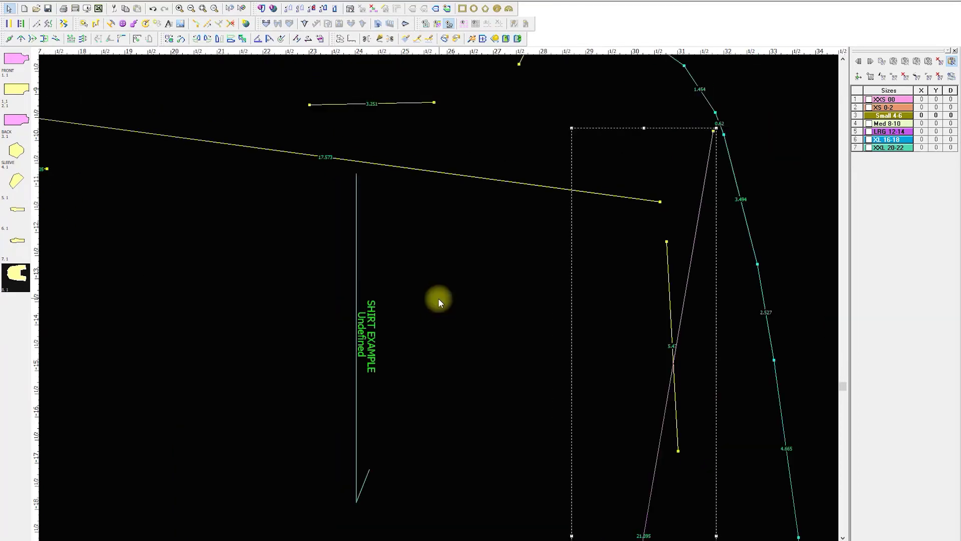
{"action": "scroll", "coordinate": [438, 298], "scroll_direction": "down", "scroll_amount": 3}
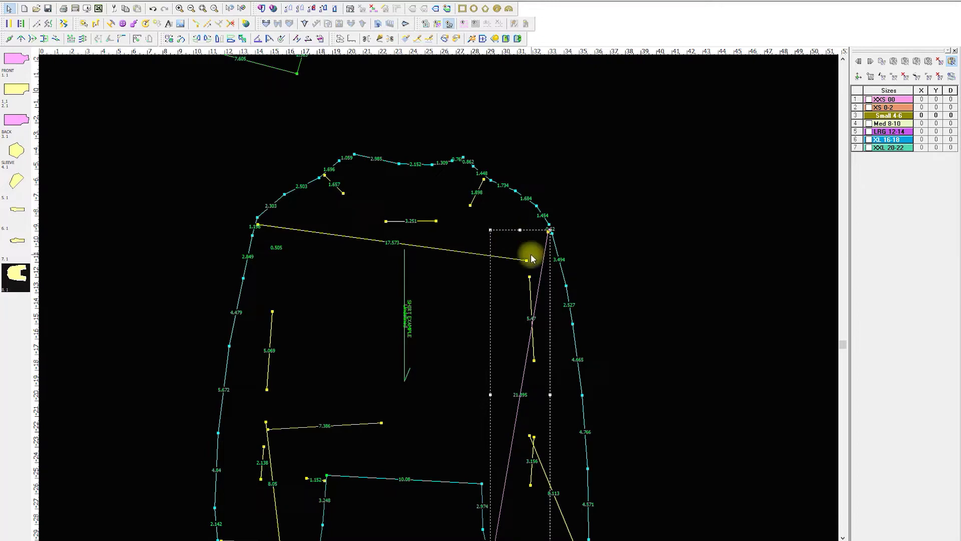
{"action": "left_click", "coordinate": [372, 424]}
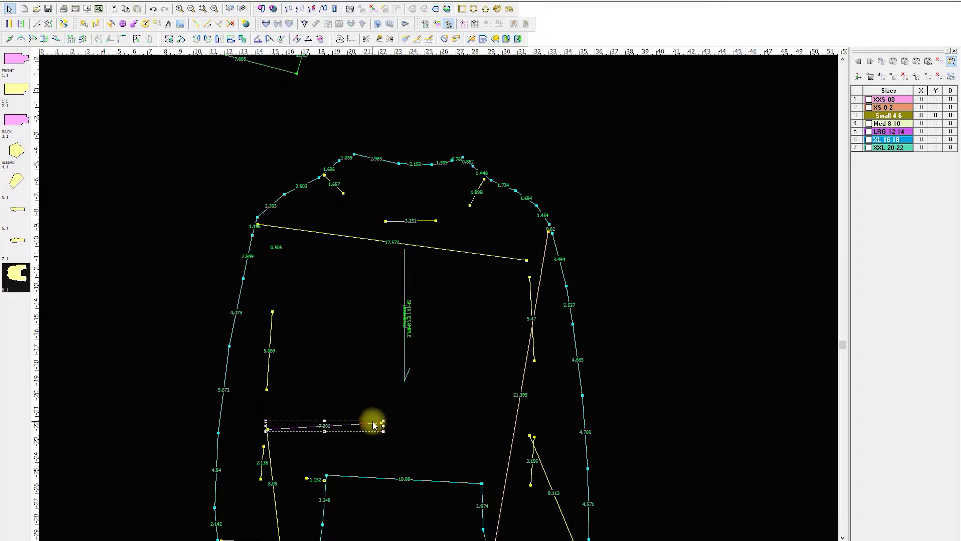
{"action": "scroll", "coordinate": [371, 485], "scroll_direction": "up", "scroll_amount": 2}
{"action": "scroll", "coordinate": [438, 298], "scroll_direction": "down", "scroll_amount": 5}
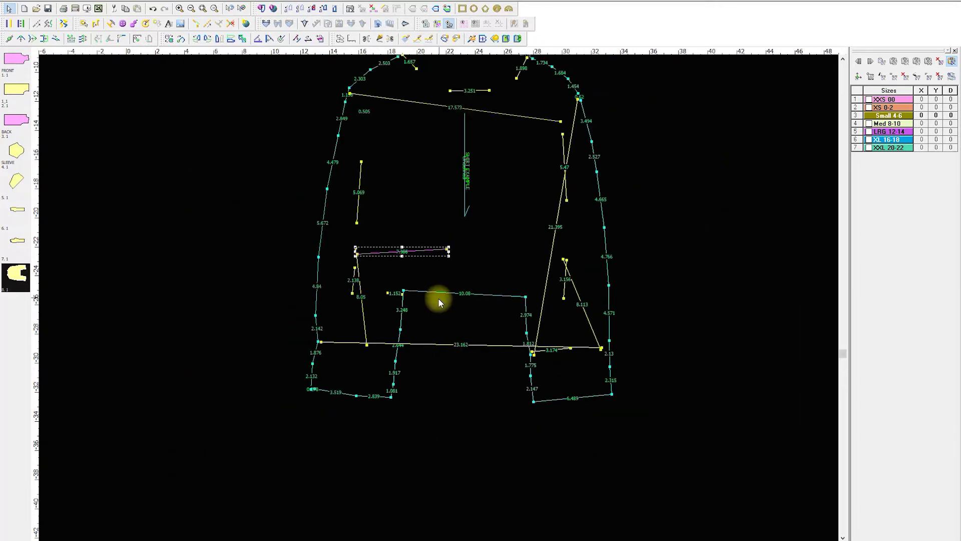
{"action": "scroll", "coordinate": [440, 299], "scroll_direction": "up", "scroll_amount": 2}
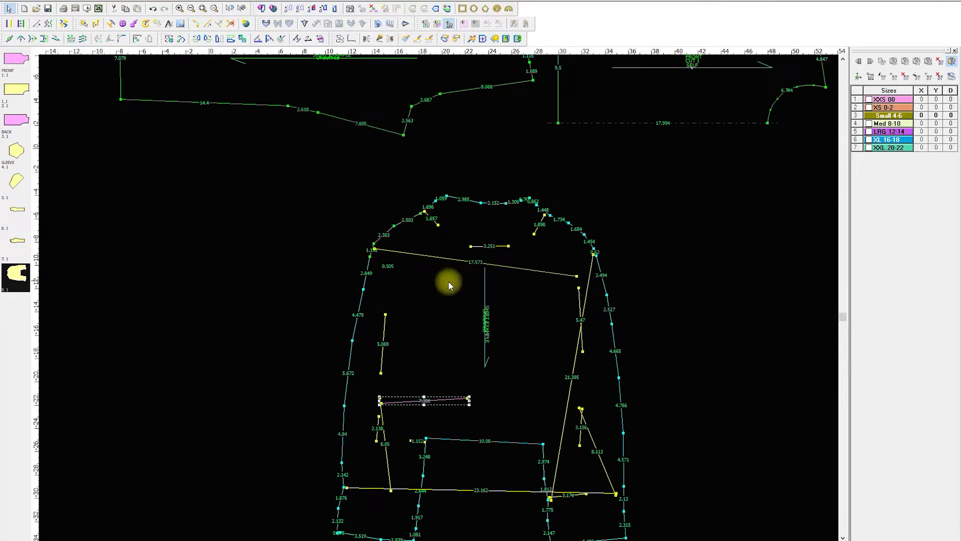
Step: Delete the slanted line across the chest, the long diagonal by the right sleeve and the two shorter lines beside it
{"action": "left_click", "coordinate": [451, 263]}
{"action": "key", "text": "Delete"}
{"action": "left_click", "coordinate": [580, 306]}
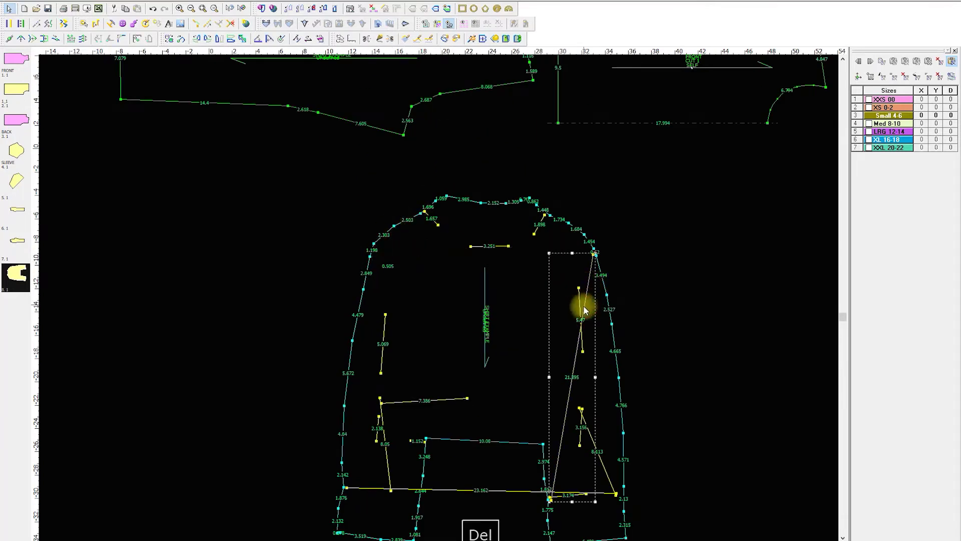
{"action": "key", "text": "Delete"}
{"action": "left_click", "coordinate": [580, 321]}
{"action": "key", "text": "Delete"}
{"action": "left_click", "coordinate": [597, 449]}
{"action": "key", "text": "Delete"}
Step: Delete the full-width line across the sleeve cuffs and the two remaining short lines near the right sleeve
{"action": "left_click", "coordinate": [583, 493]}
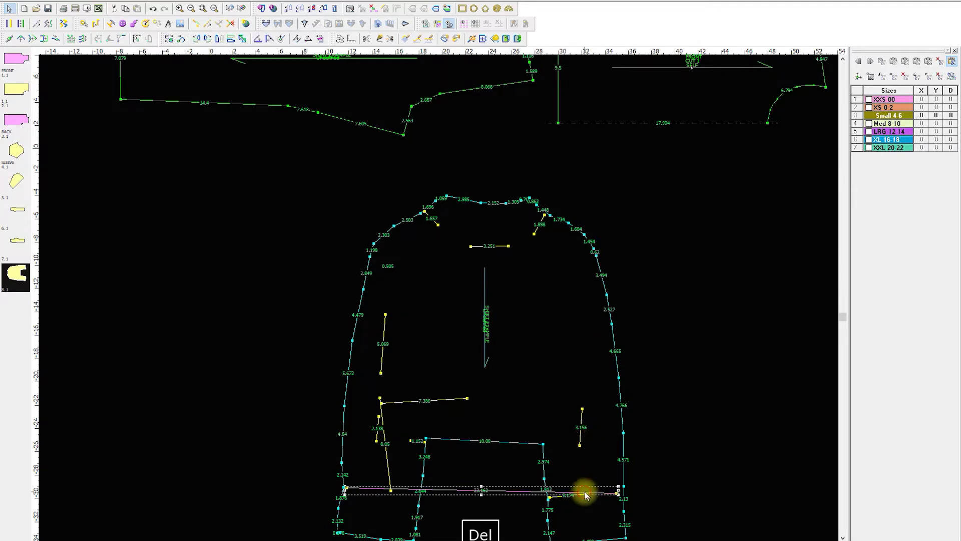
{"action": "key", "text": "Delete"}
{"action": "left_click", "coordinate": [581, 435]}
{"action": "key", "text": "Delete"}
{"action": "left_click", "coordinate": [580, 494]}
{"action": "key", "text": "Delete"}
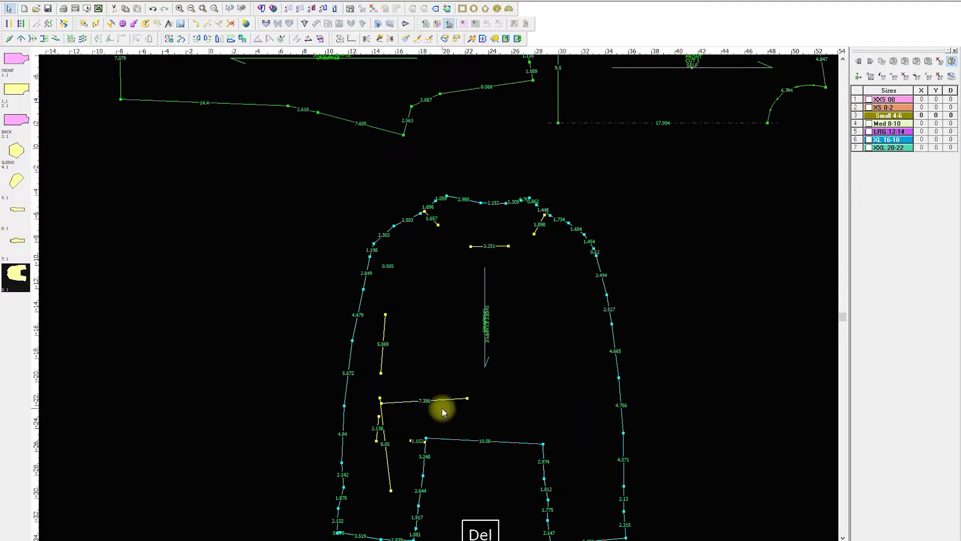
Step: Delete the internal lines on the left side of the sweater body and the short horizontal line below the neckline
{"action": "left_click", "coordinate": [433, 403]}
{"action": "key", "text": "Delete"}
{"action": "left_click", "coordinate": [387, 458]}
{"action": "key", "text": "Delete"}
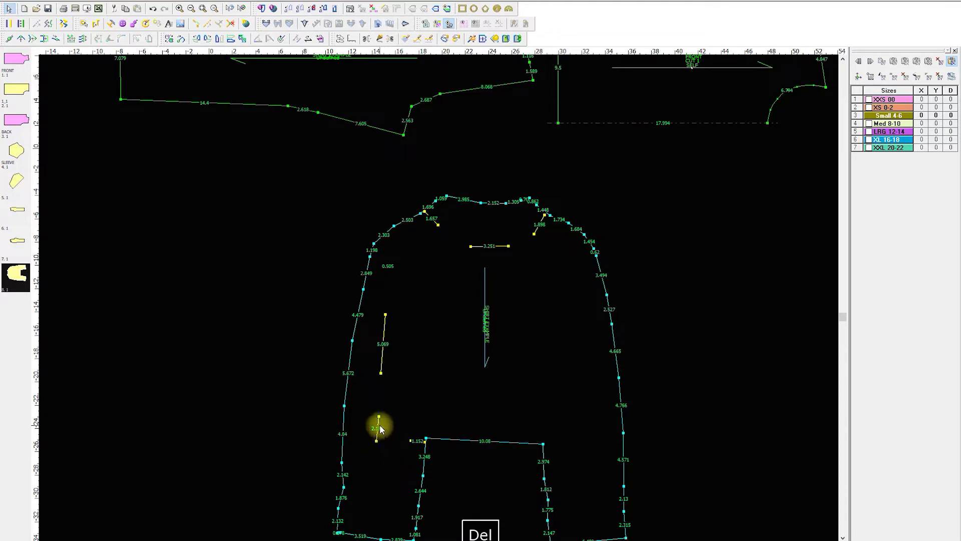
{"action": "left_click", "coordinate": [378, 429]}
{"action": "key", "text": "Delete"}
{"action": "key", "text": "Delete"}
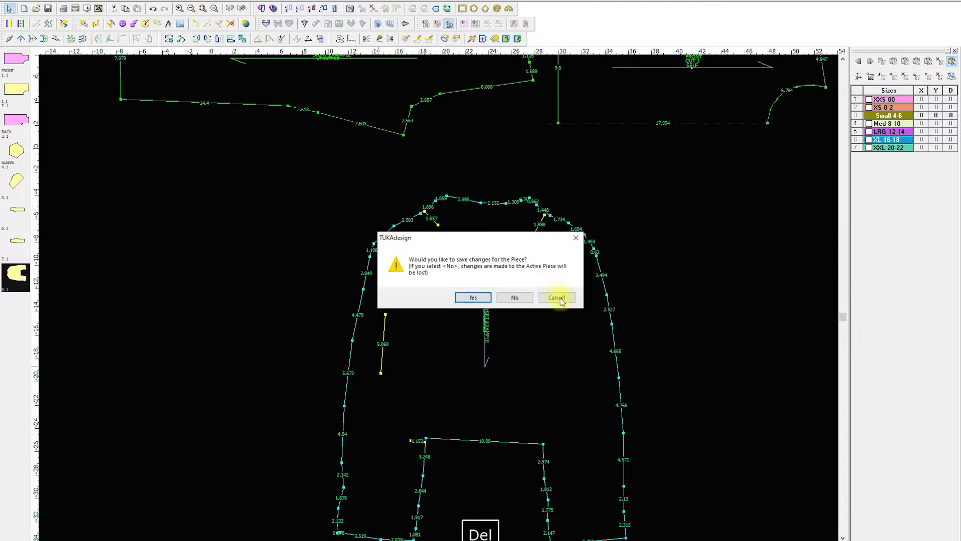
{"action": "left_click", "coordinate": [557, 296]}
{"action": "left_click", "coordinate": [384, 359]}
{"action": "key", "text": "Delete"}
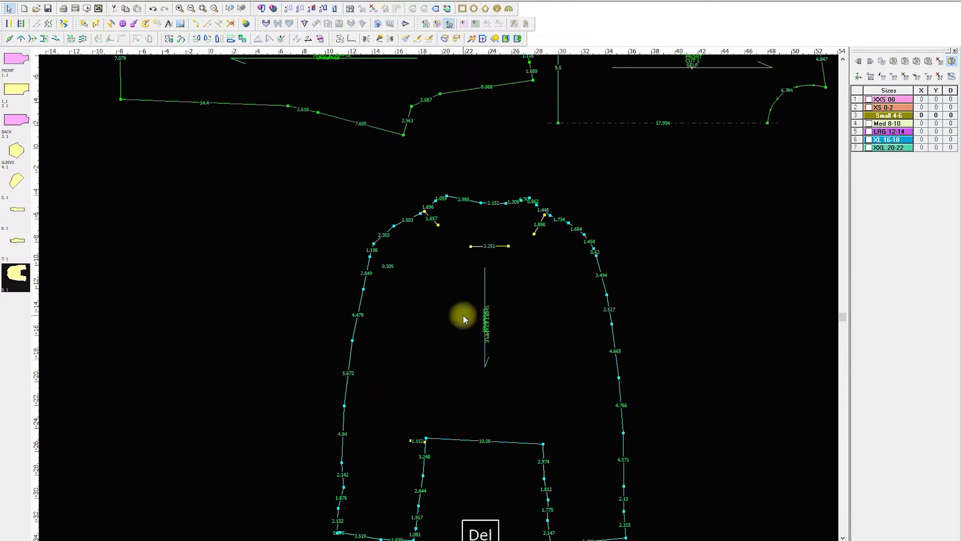
{"action": "left_click", "coordinate": [492, 247]}
{"action": "key", "text": "Delete"}
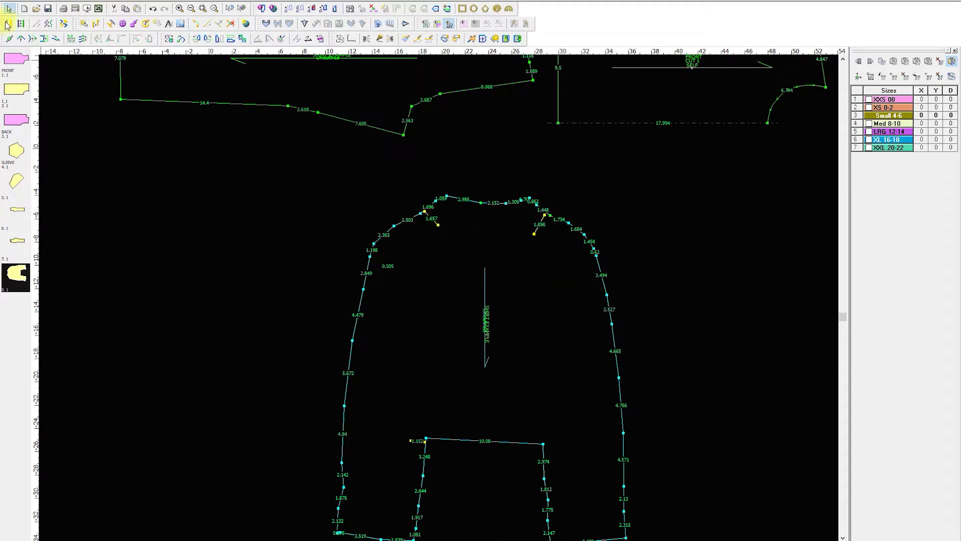
Step: Draw a bent internal line from the right shoulder point to the body's lower right corner with point connections, and shift its bend inward
{"action": "key", "text": "d"}
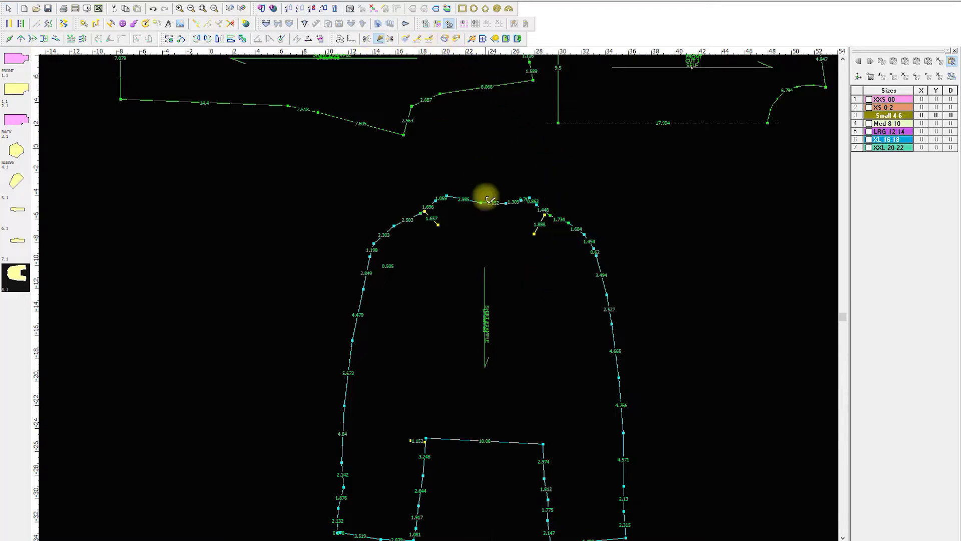
{"action": "left_click", "coordinate": [596, 251]}
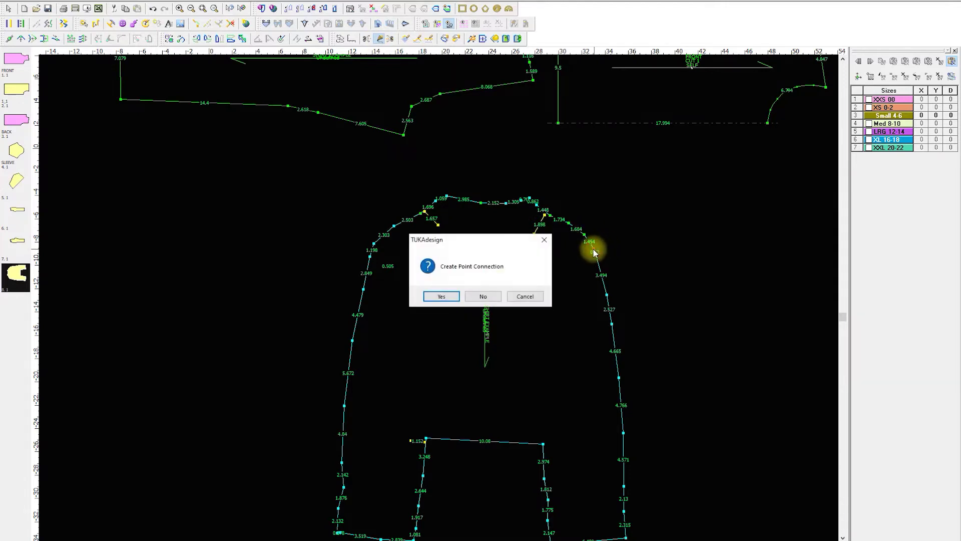
{"action": "left_click", "coordinate": [453, 300]}
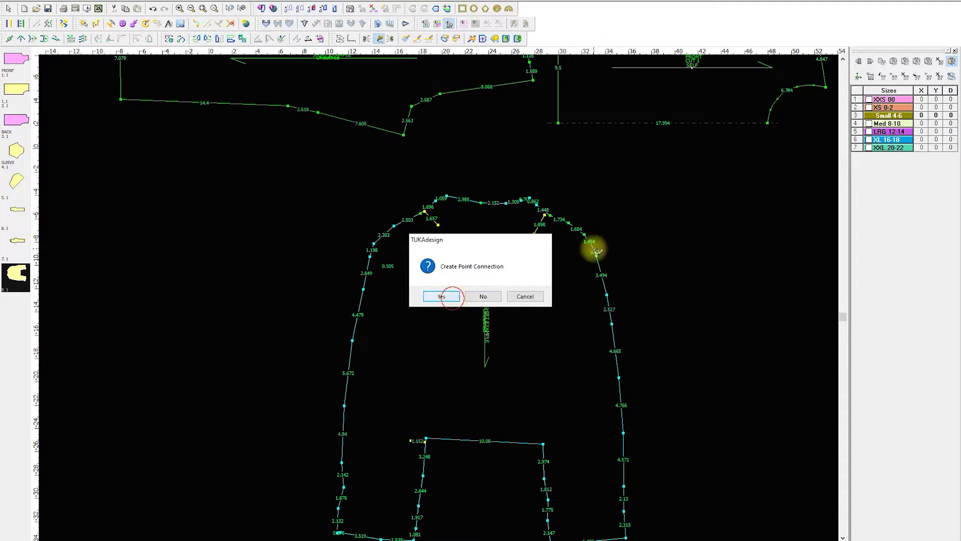
{"action": "left_click", "coordinate": [558, 300]}
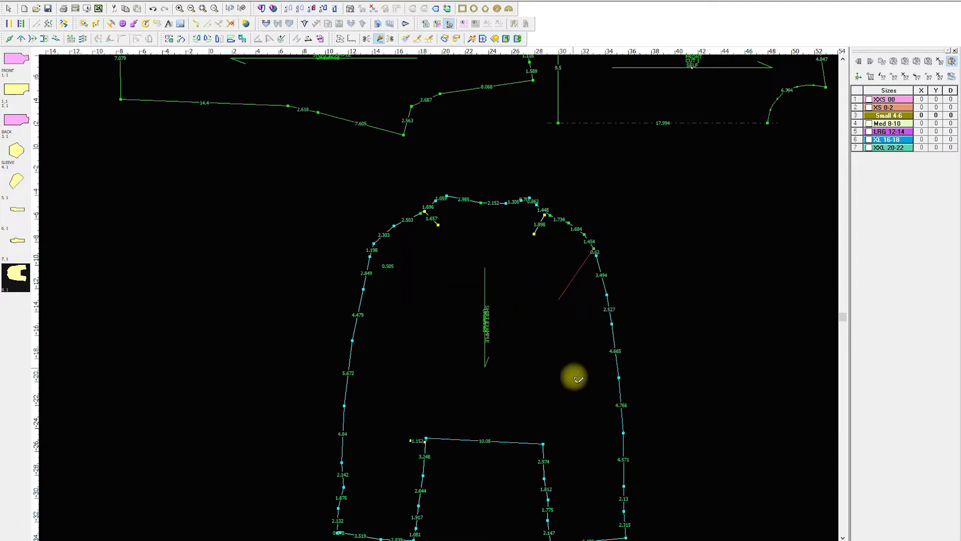
{"action": "left_click", "coordinate": [543, 444]}
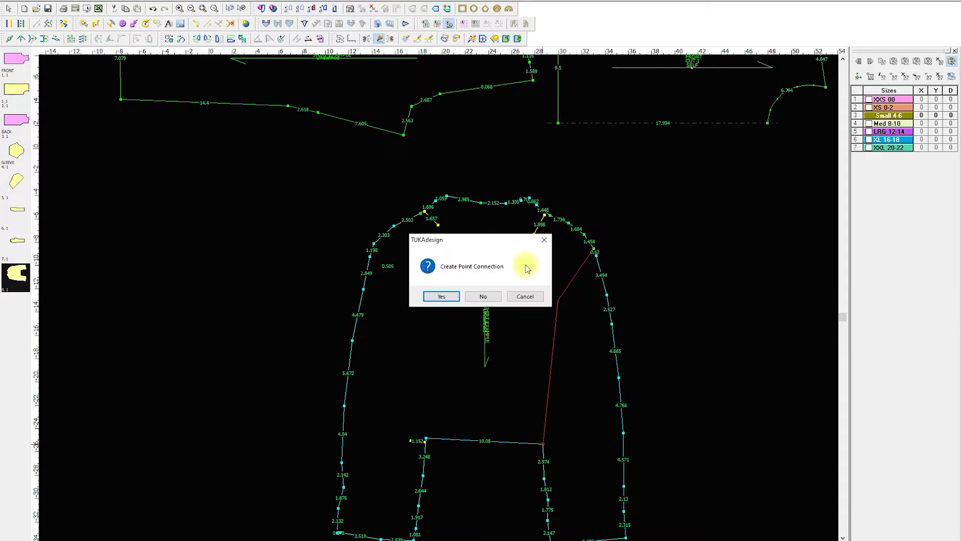
{"action": "left_click", "coordinate": [446, 297]}
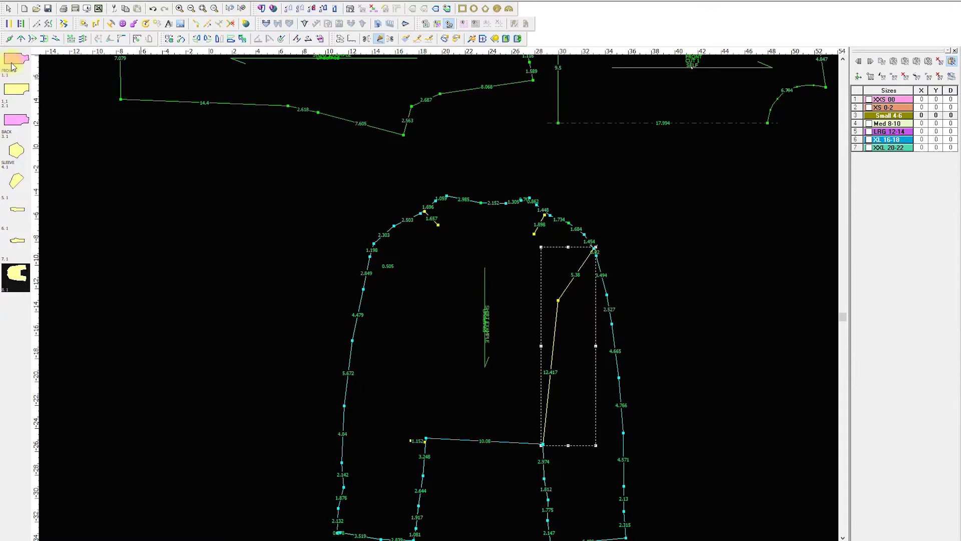
{"action": "key", "text": "Escape"}
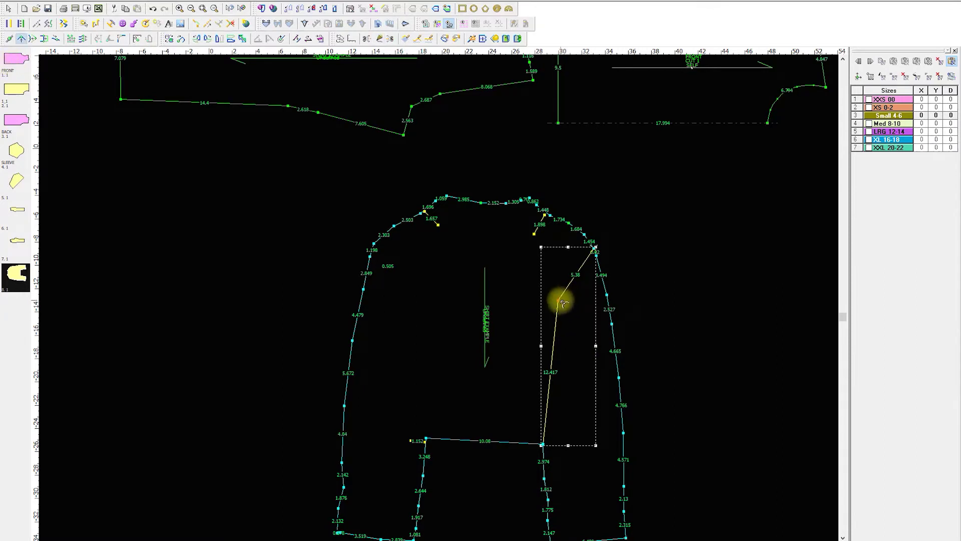
{"action": "left_click_drag", "start_coordinate": [560, 301], "coordinate": [548, 300]}
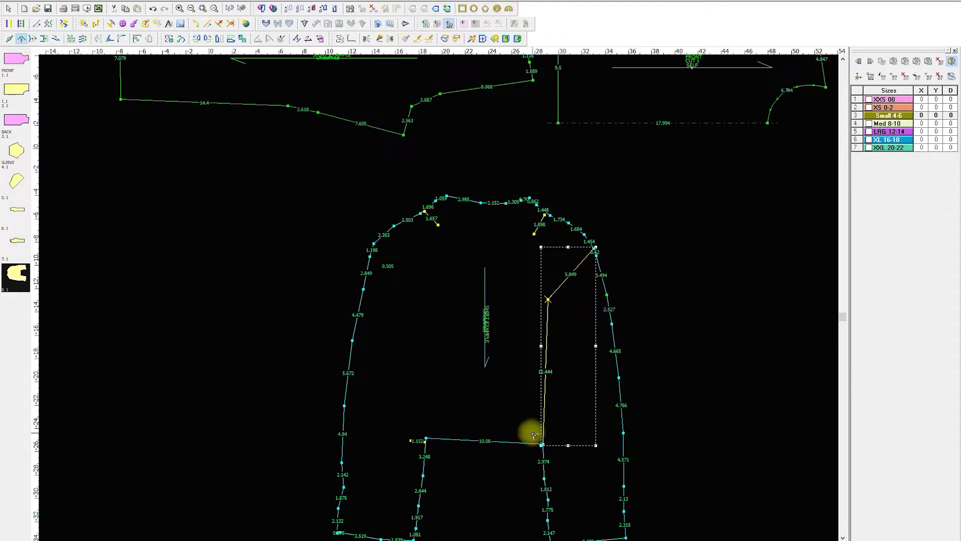
Step: Draw a bent internal line with point connections from the left shoulder point to the body's lower left corner, segments about 6.1 and 12.5 long
{"action": "scroll", "coordinate": [593, 455], "scroll_direction": "up", "scroll_amount": 1}
{"action": "scroll", "coordinate": [440, 283], "scroll_direction": "down", "scroll_amount": 2}
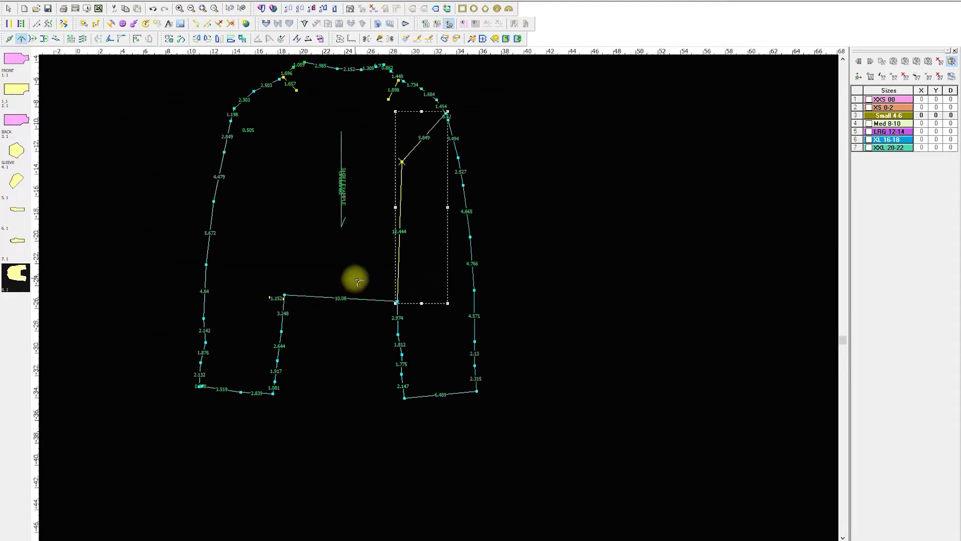
{"action": "scroll", "coordinate": [444, 298], "scroll_direction": "down", "scroll_amount": 1}
{"action": "scroll", "coordinate": [430, 289], "scroll_direction": "down", "scroll_amount": 1}
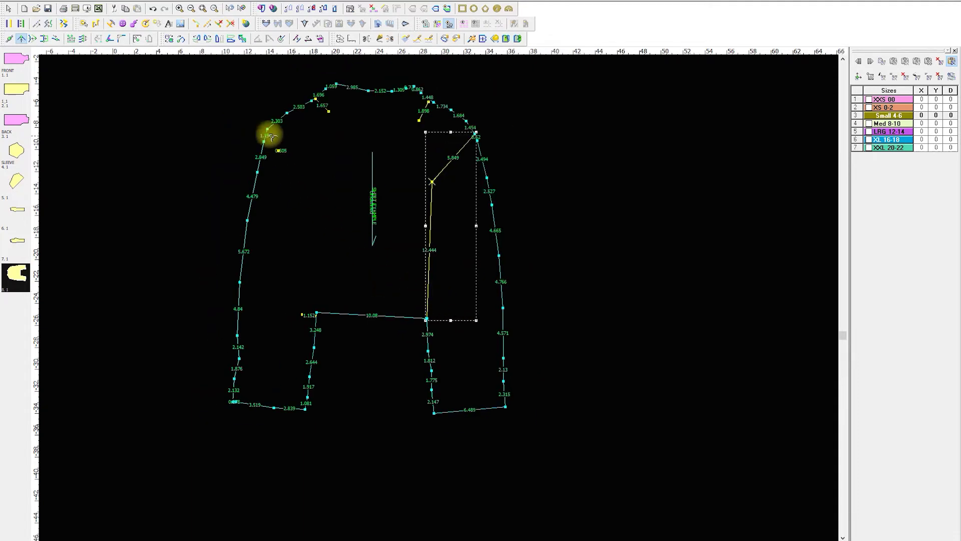
{"action": "left_click", "coordinate": [379, 39]}
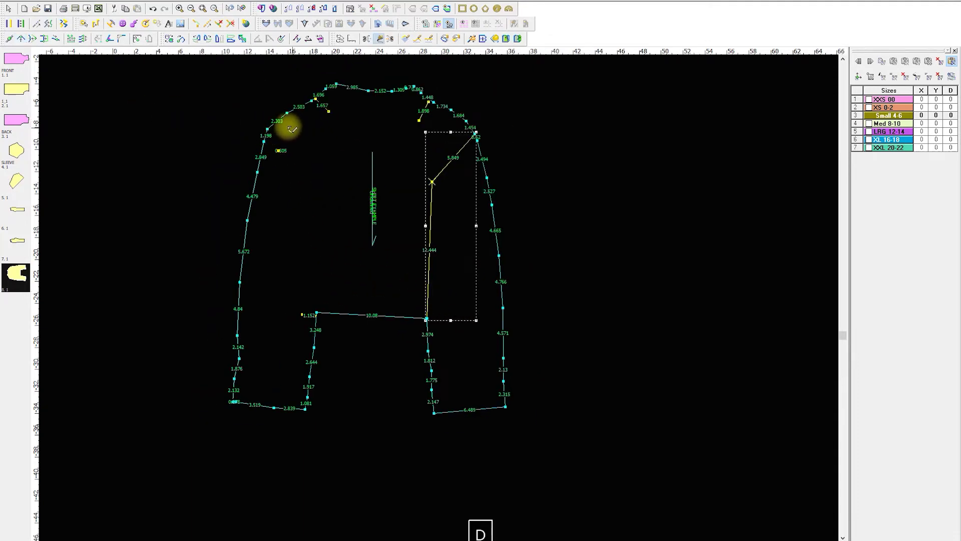
{"action": "left_click", "coordinate": [268, 129]}
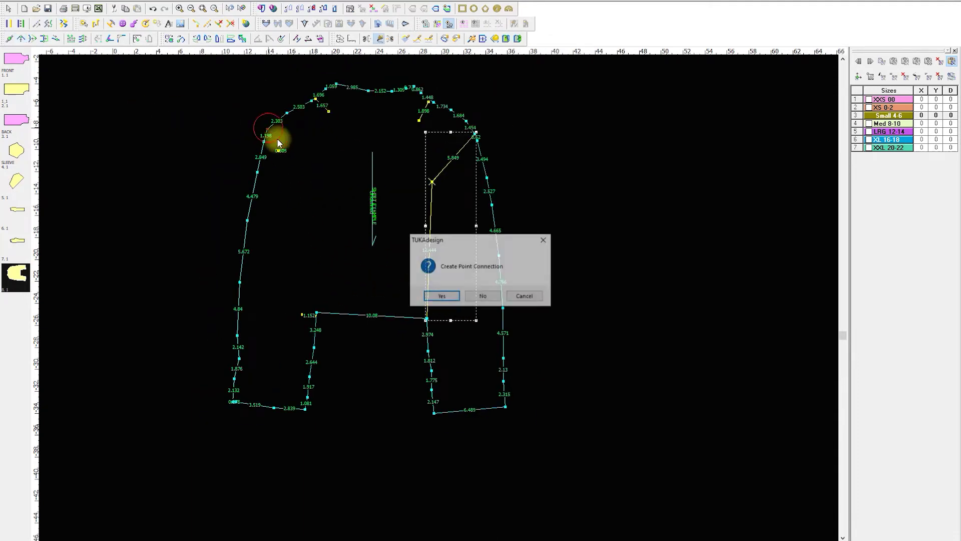
{"action": "left_click", "coordinate": [453, 297]}
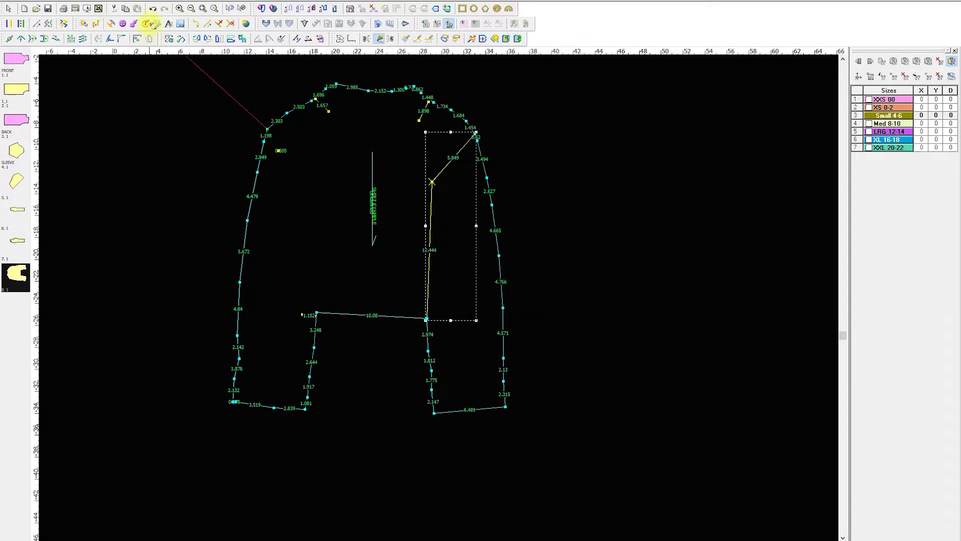
{"action": "left_click", "coordinate": [316, 175]}
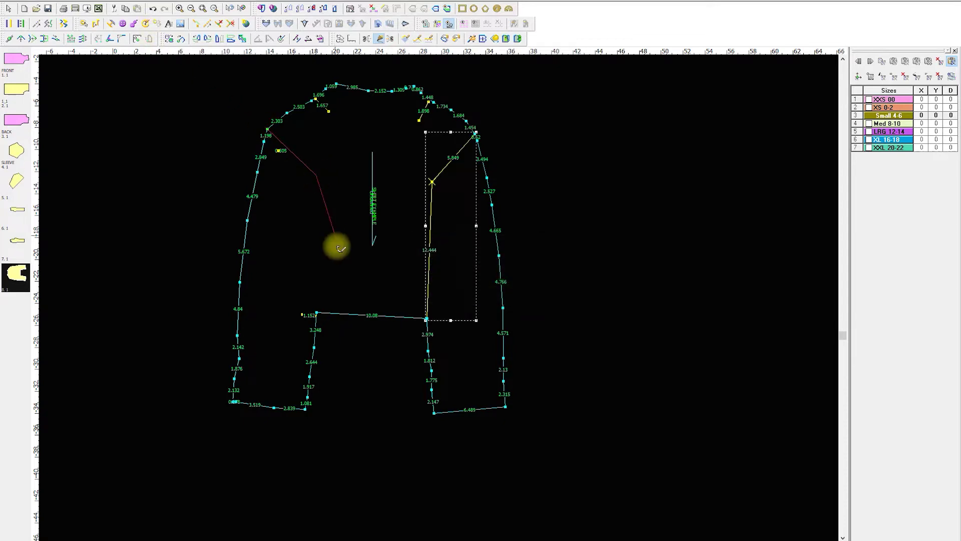
{"action": "left_click", "coordinate": [319, 314]}
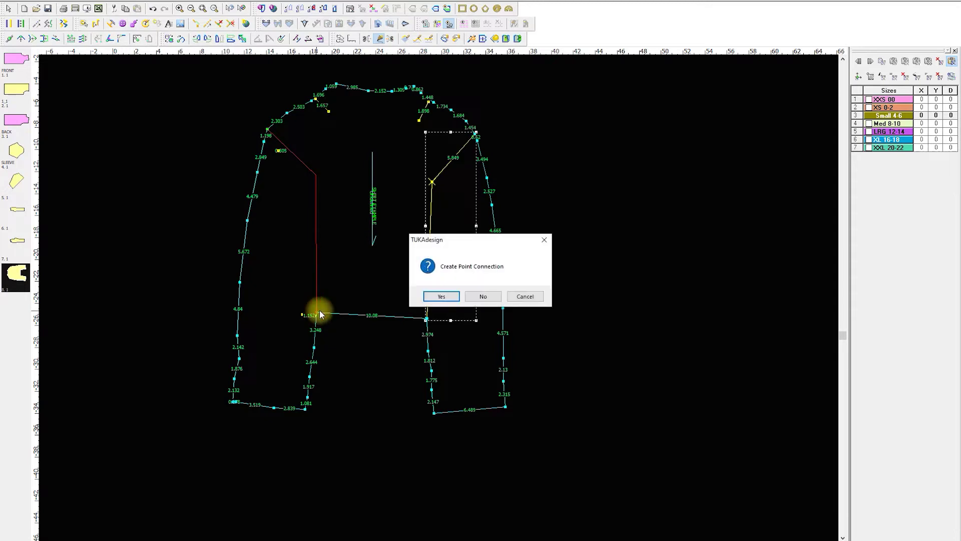
{"action": "left_click", "coordinate": [438, 296]}
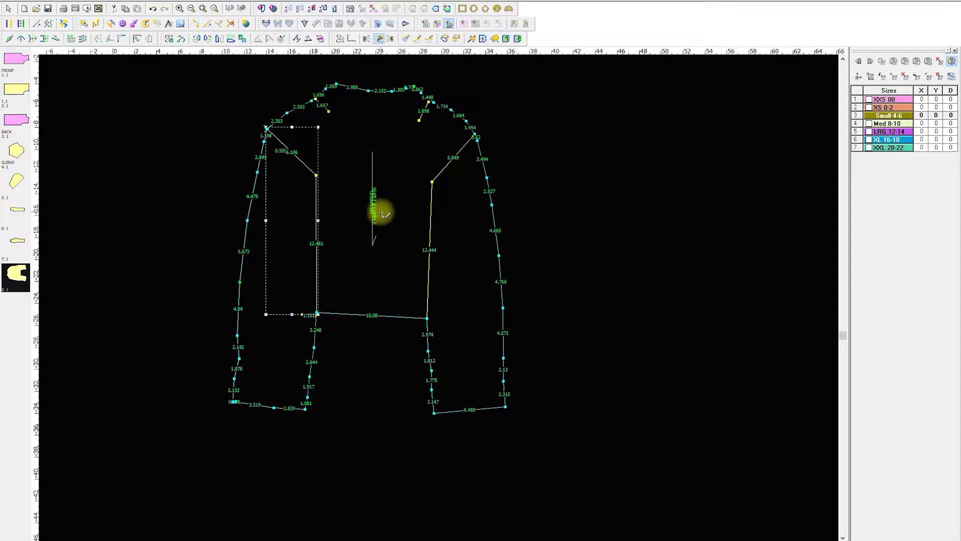
Step: Trace the right sleeve, body and left sleeve regions of the sweater as three separate pattern pieces
{"action": "left_click", "coordinate": [494, 39]}
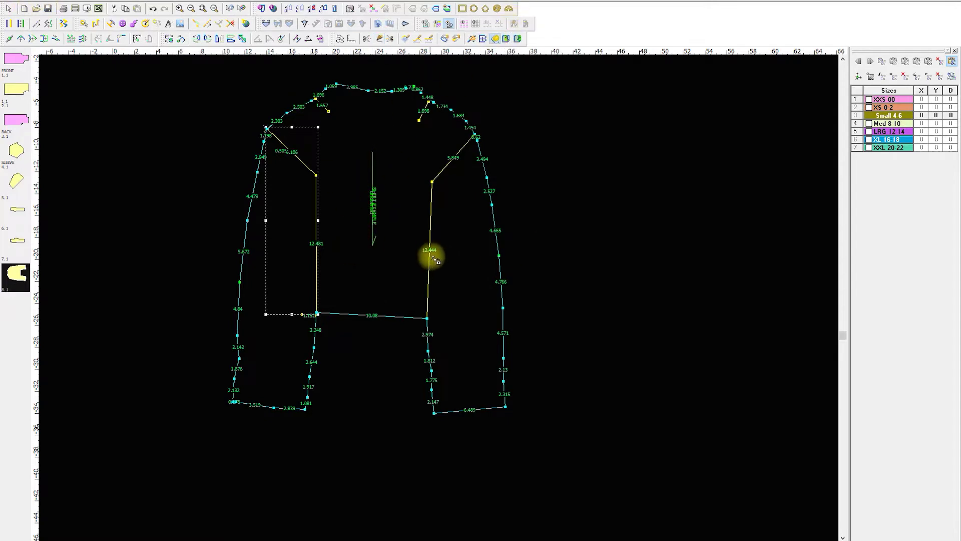
{"action": "left_click", "coordinate": [458, 219]}
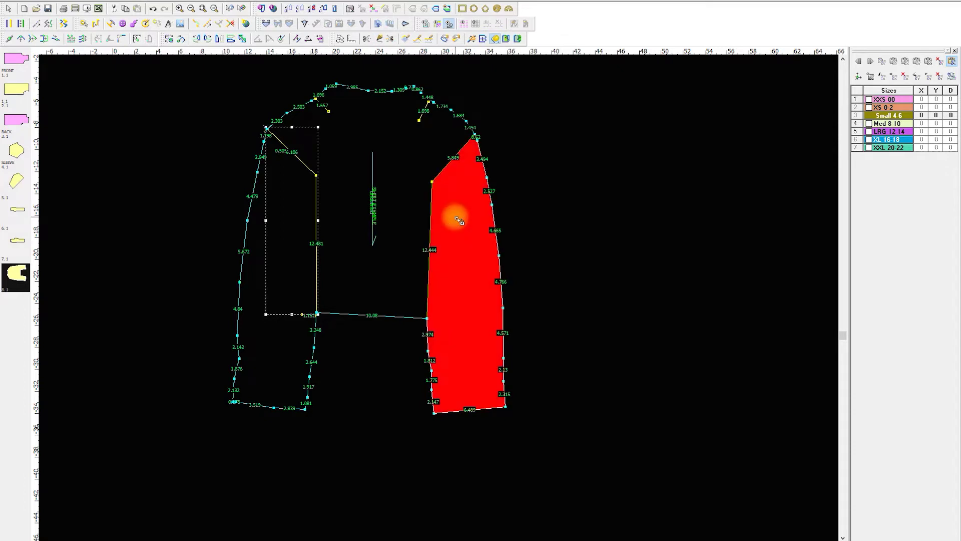
{"action": "right_click", "coordinate": [454, 221]}
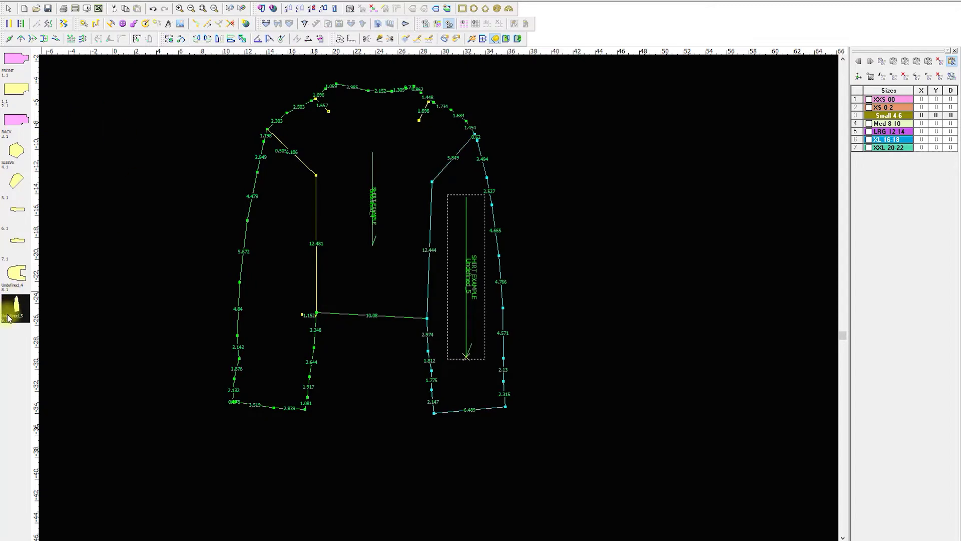
{"action": "left_click", "coordinate": [409, 168]}
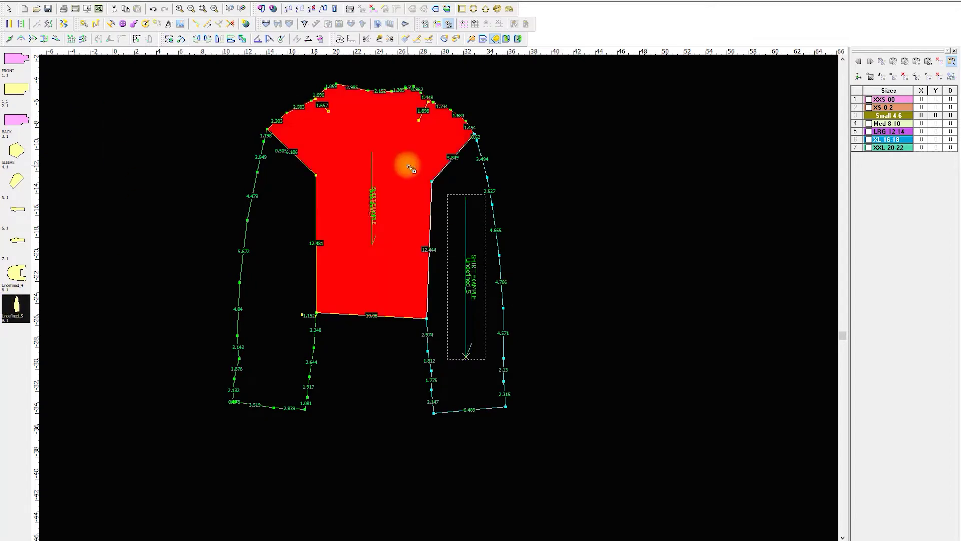
{"action": "right_click", "coordinate": [395, 134]}
{"action": "left_click", "coordinate": [272, 274]}
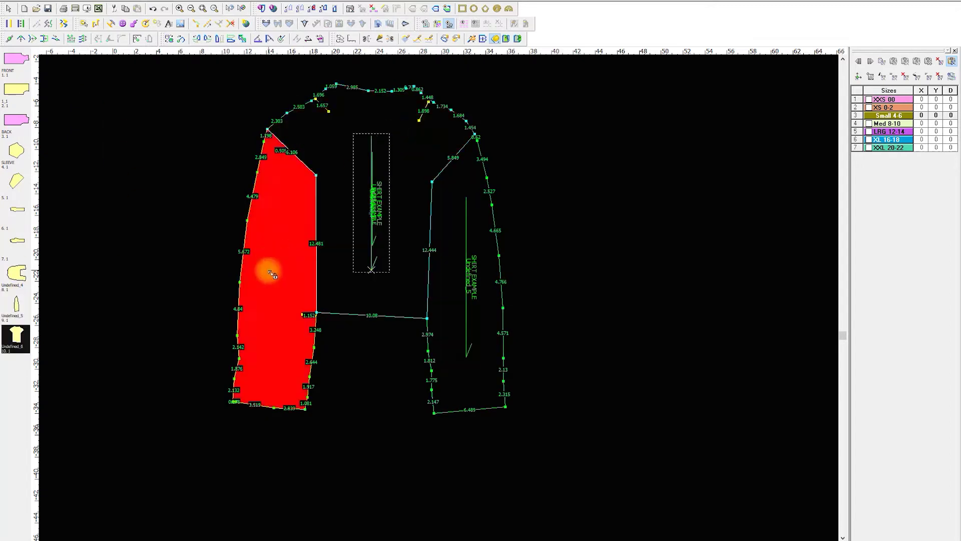
{"action": "right_click", "coordinate": [272, 274]}
Step: Separate the traced pieces, placing the body above the original sweater piece and one sleeve on each side of it
{"action": "left_click", "coordinate": [9, 9]}
{"action": "left_click_drag", "start_coordinate": [316, 281], "coordinate": [194, 314]}
{"action": "left_click_drag", "start_coordinate": [480, 313], "coordinate": [618, 334]}
{"action": "left_click_drag", "start_coordinate": [416, 220], "coordinate": [631, 339]}
{"action": "mouse_move", "coordinate": [390, 229]}
{"action": "left_mouse_down"}
{"action": "mouse_move", "coordinate": [399, 287]}
{"action": "mouse_move", "coordinate": [329, 184]}
{"action": "left_mouse_up"}
{"action": "scroll", "coordinate": [635, 193], "scroll_direction": "up", "scroll_amount": 3}
{"action": "scroll", "coordinate": [438, 301], "scroll_direction": "down", "scroll_amount": 3}
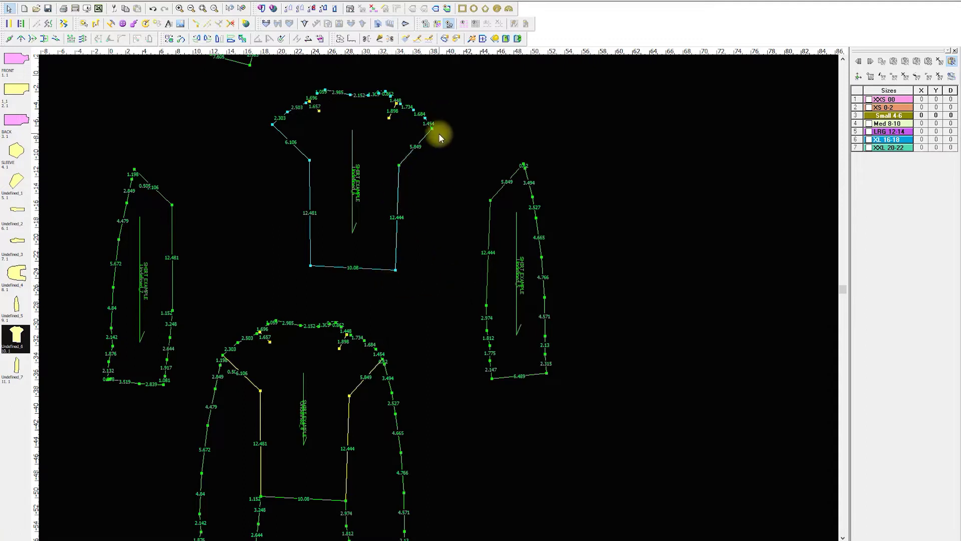
{"action": "mouse_move", "coordinate": [553, 273]}
{"action": "left_mouse_down"}
{"action": "mouse_move", "coordinate": [435, 243]}
{"action": "mouse_move", "coordinate": [560, 268]}
{"action": "left_mouse_up"}
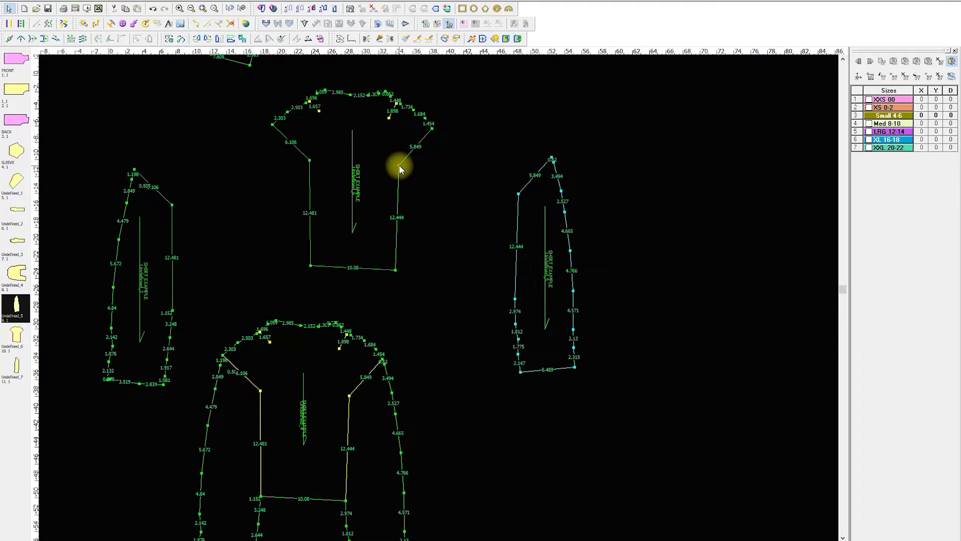
Step: Move the body's two underarm points out and down to hem level, extending the hem about 4.8 on the right and 4.7 on the left
{"action": "left_click_drag", "start_coordinate": [398, 165], "coordinate": [436, 271]}
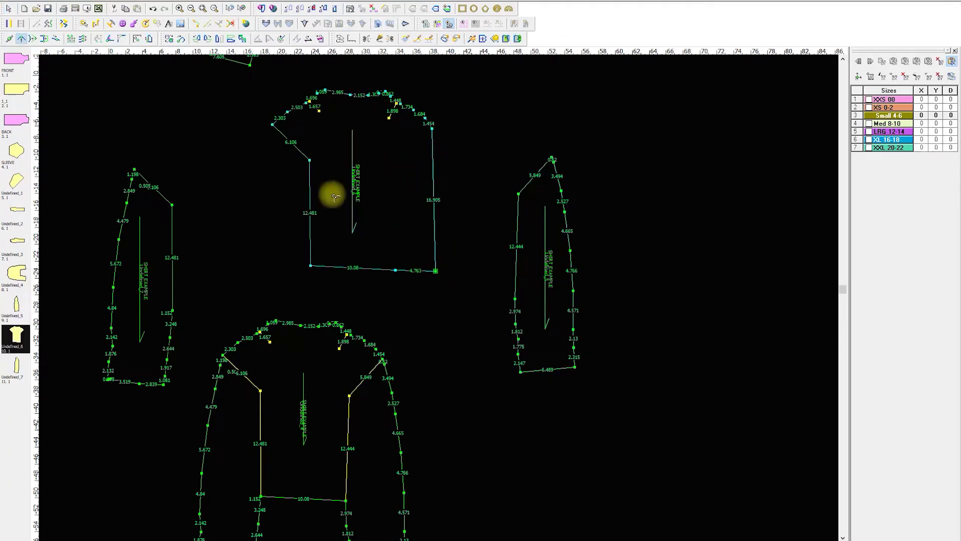
{"action": "left_click_drag", "start_coordinate": [309, 160], "coordinate": [270, 261]}
Step: Shift the body's shoulder end points slightly up and outward, making the left side about 17.3 and the right side about 17.4 long
{"action": "scroll", "coordinate": [443, 302], "scroll_direction": "up", "scroll_amount": 5}
{"action": "scroll", "coordinate": [443, 301], "scroll_direction": "up", "scroll_amount": 2}
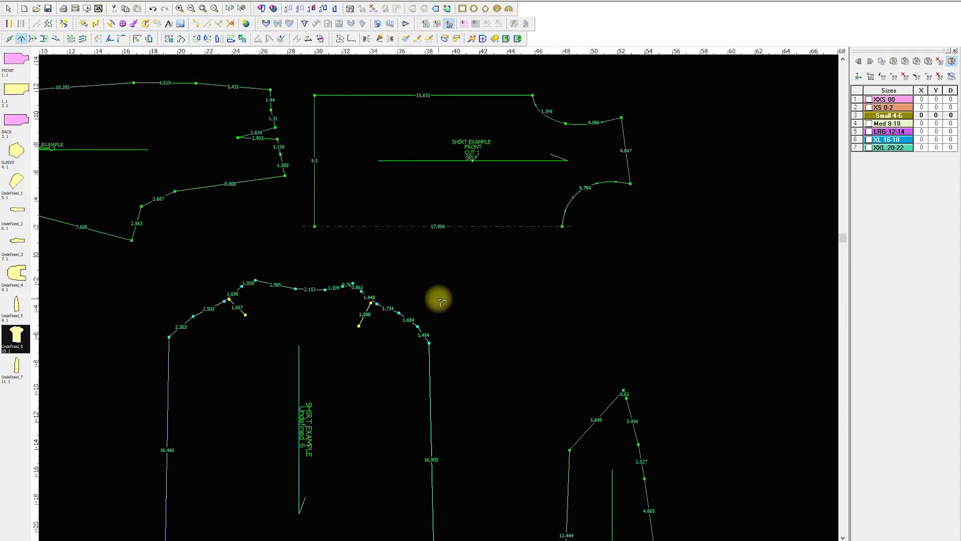
{"action": "key", "text": "Escape"}
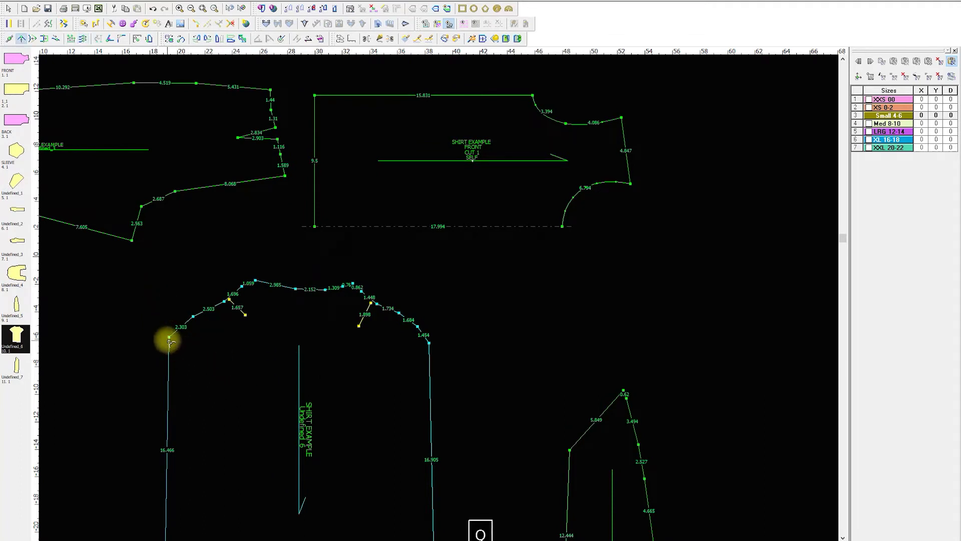
{"action": "left_click_drag", "start_coordinate": [168, 336], "coordinate": [166, 325]}
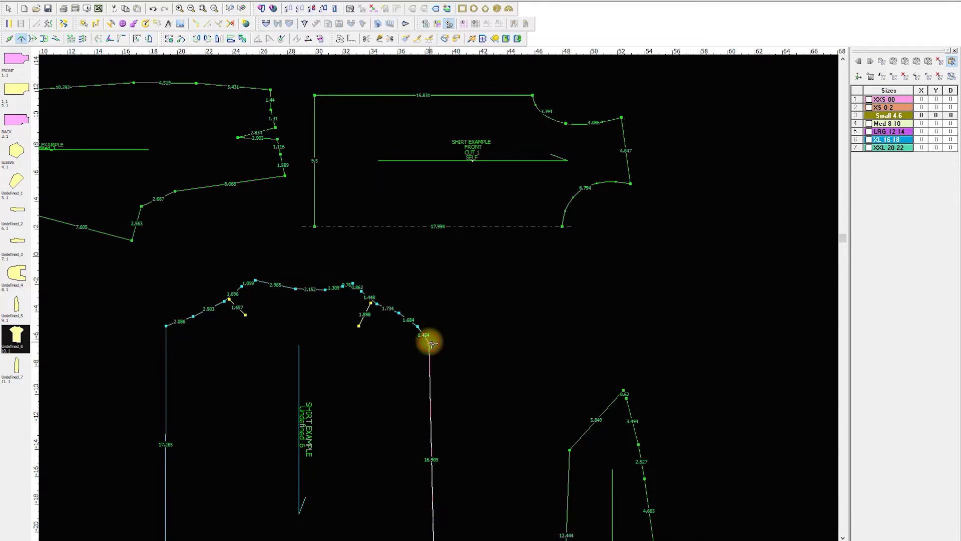
{"action": "left_click_drag", "start_coordinate": [428, 340], "coordinate": [431, 335]}
Step: Try to draw a bent internal neckline across the body piece, starting at the left neck point with a point connection
{"action": "scroll", "coordinate": [440, 320], "scroll_direction": "up", "scroll_amount": 2}
{"action": "scroll", "coordinate": [441, 315], "scroll_direction": "down", "scroll_amount": 4}
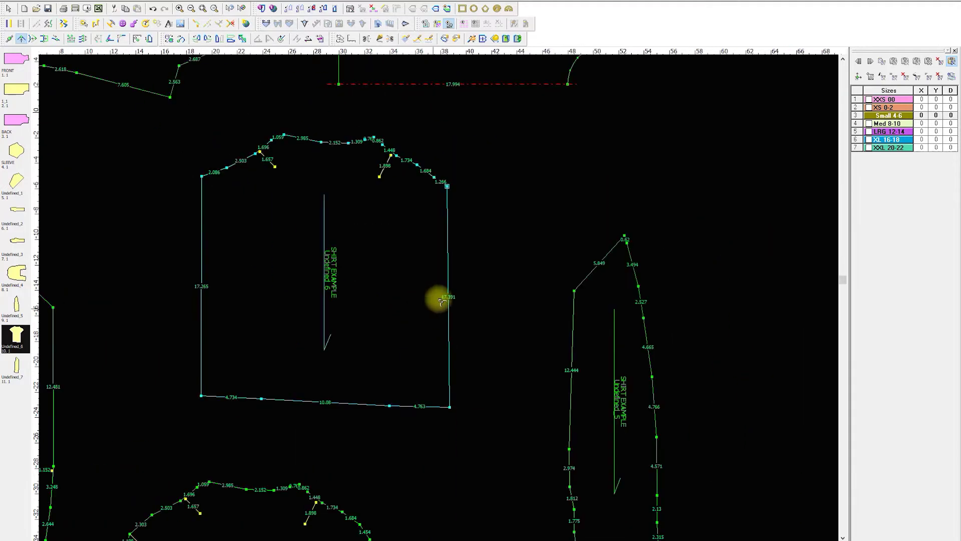
{"action": "scroll", "coordinate": [323, 205], "scroll_direction": "up", "scroll_amount": 3}
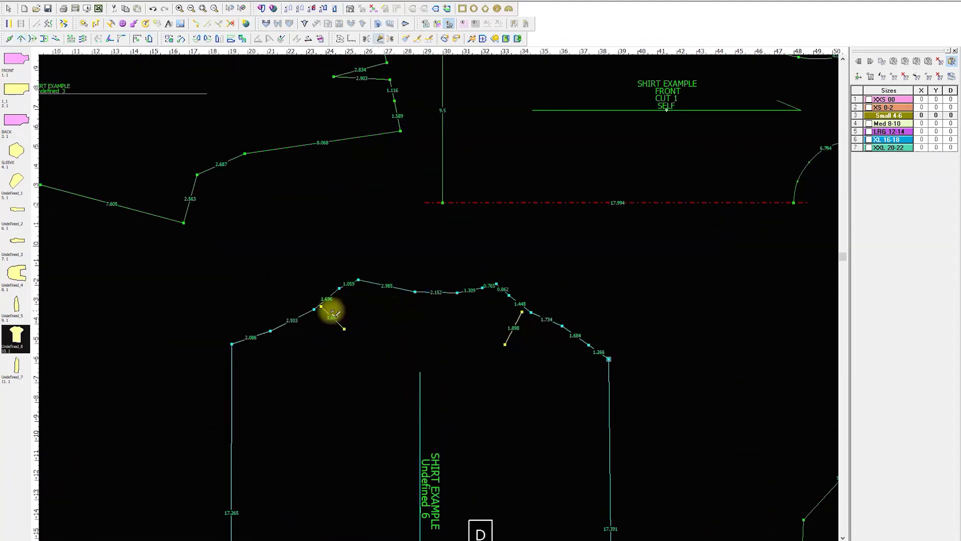
{"action": "left_click", "coordinate": [315, 308]}
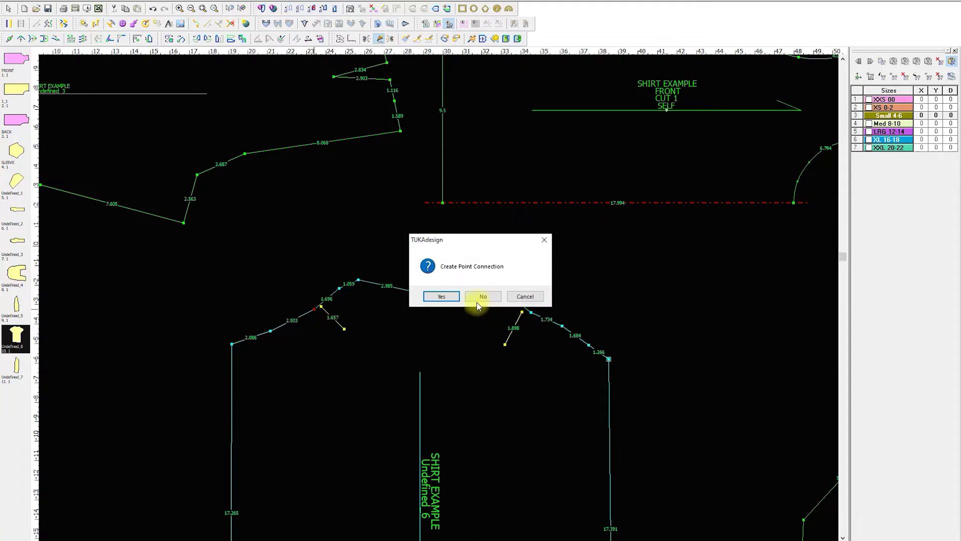
{"action": "left_click", "coordinate": [441, 297]}
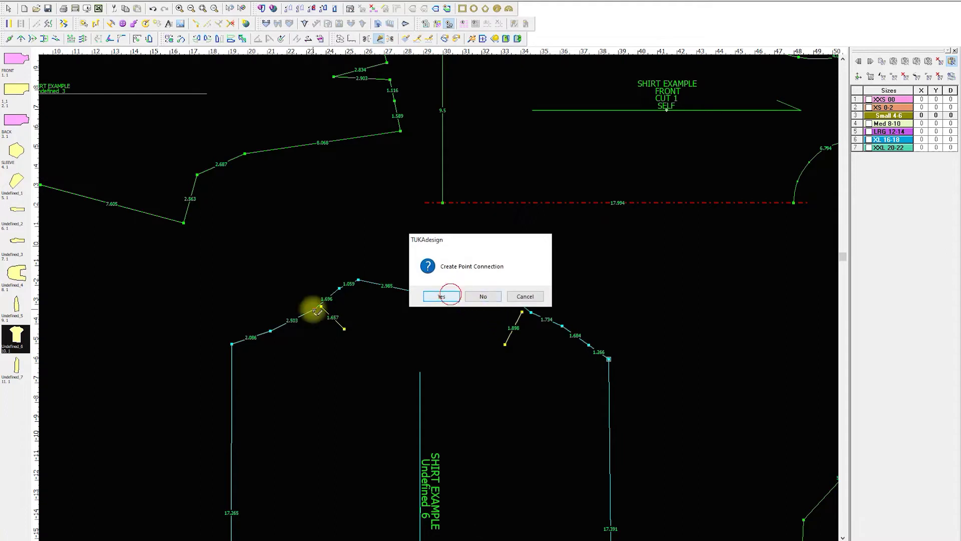
{"action": "left_click", "coordinate": [419, 339]}
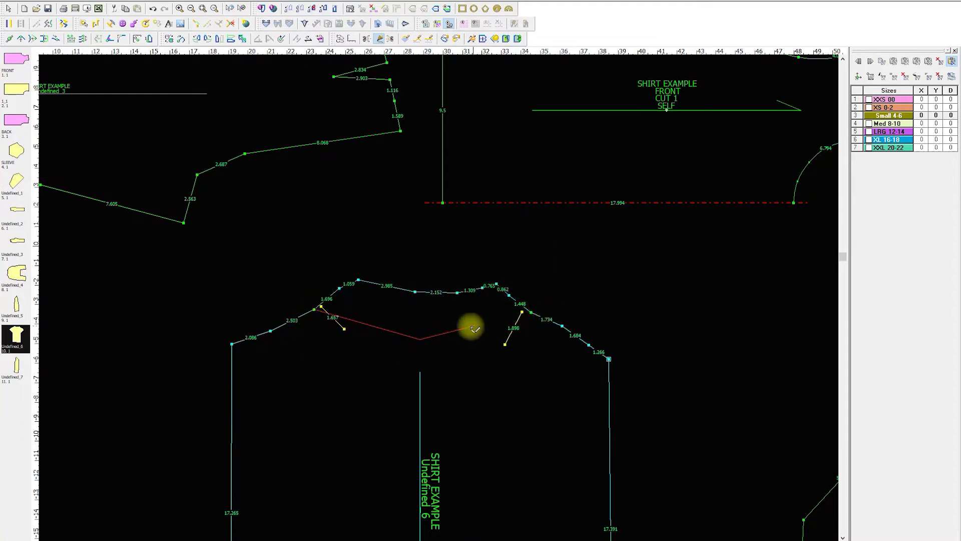
{"action": "key", "text": "ctrl+z"}
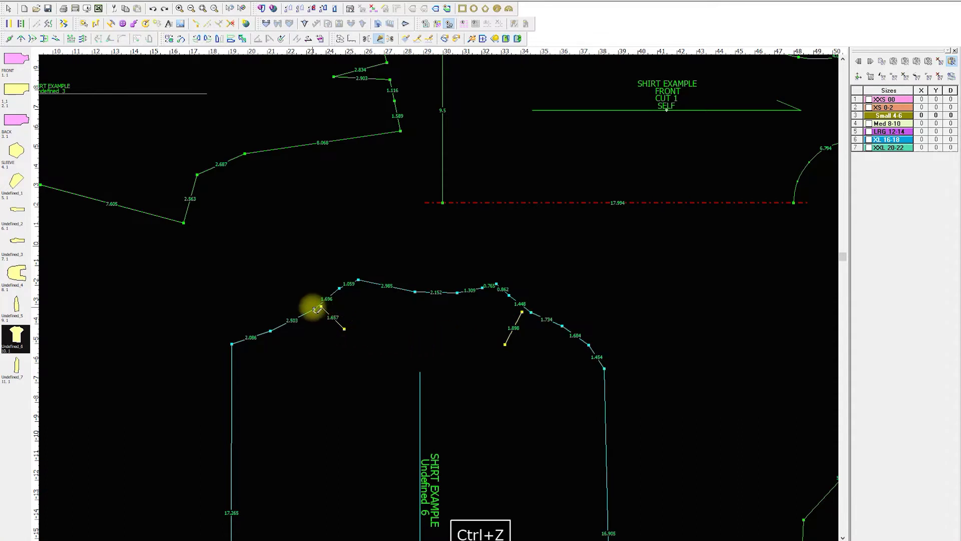
{"action": "key", "text": "Escape"}
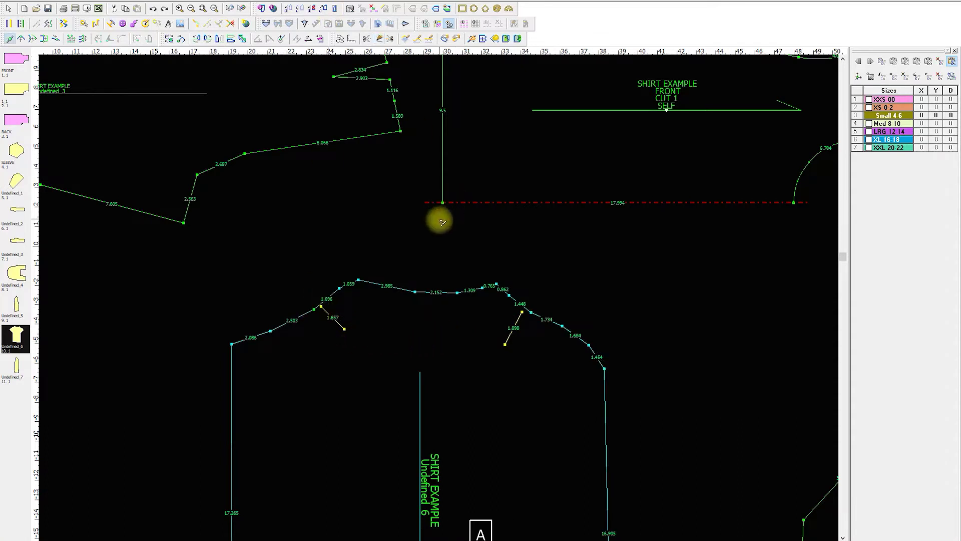
{"action": "left_click", "coordinate": [320, 313]}
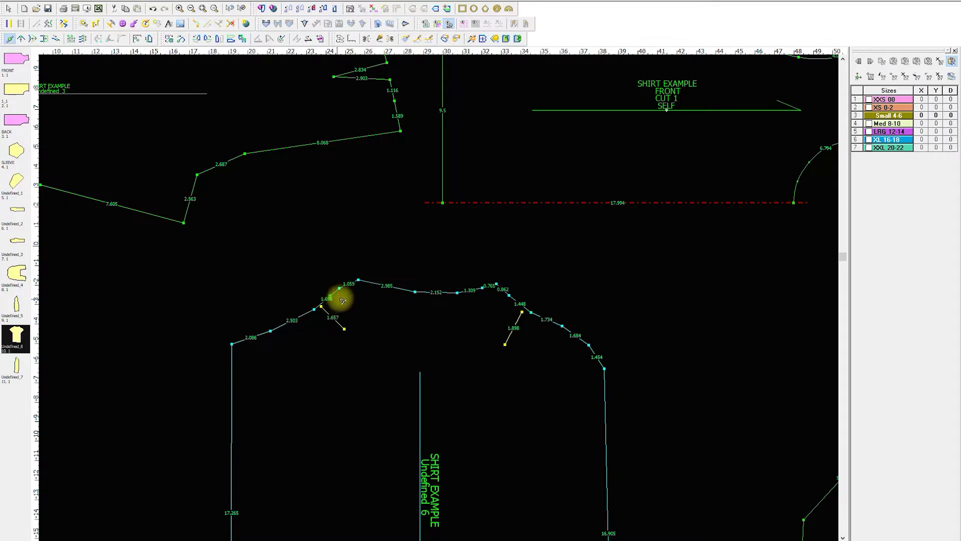
{"action": "right_click", "coordinate": [356, 300]}
{"action": "left_click", "coordinate": [372, 304]}
{"action": "key", "text": "a"}
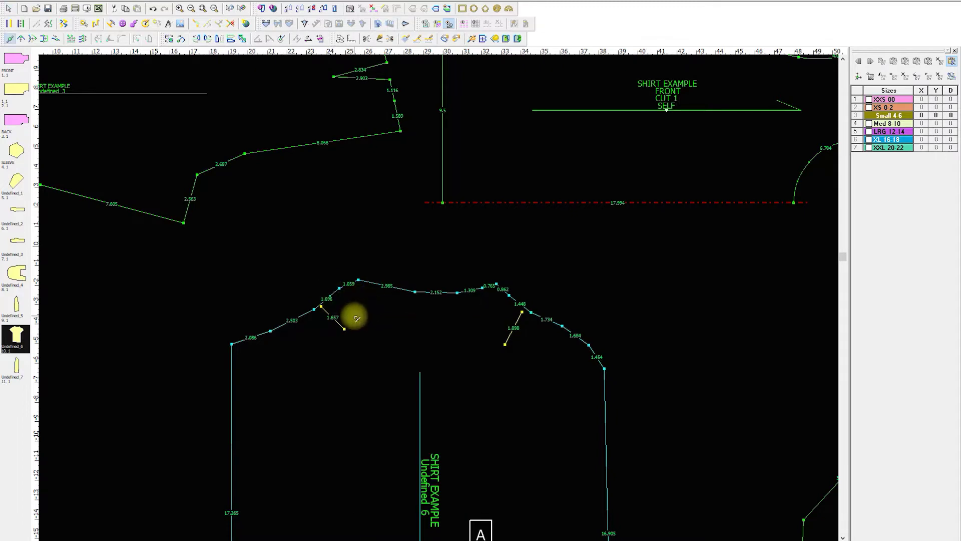
{"action": "left_click", "coordinate": [317, 309]}
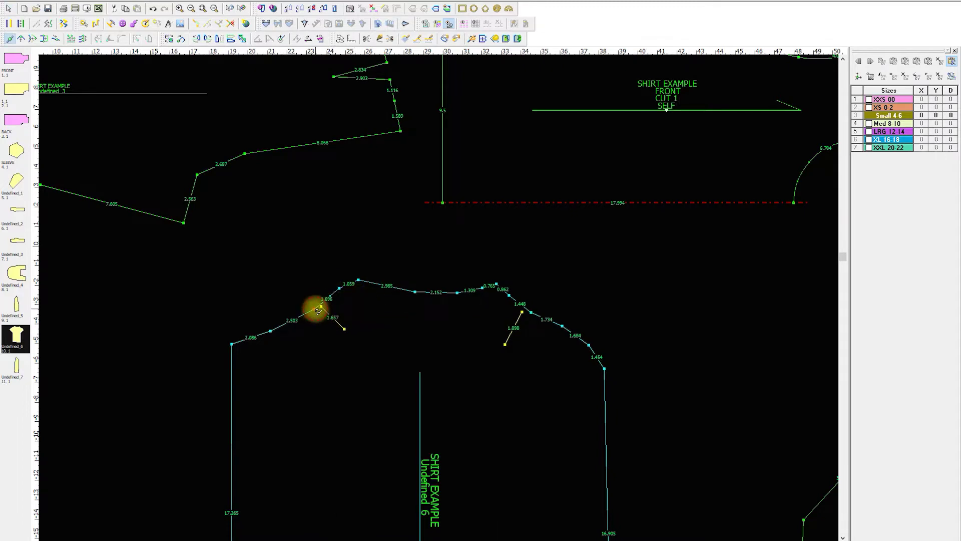
{"action": "left_click", "coordinate": [359, 280]}
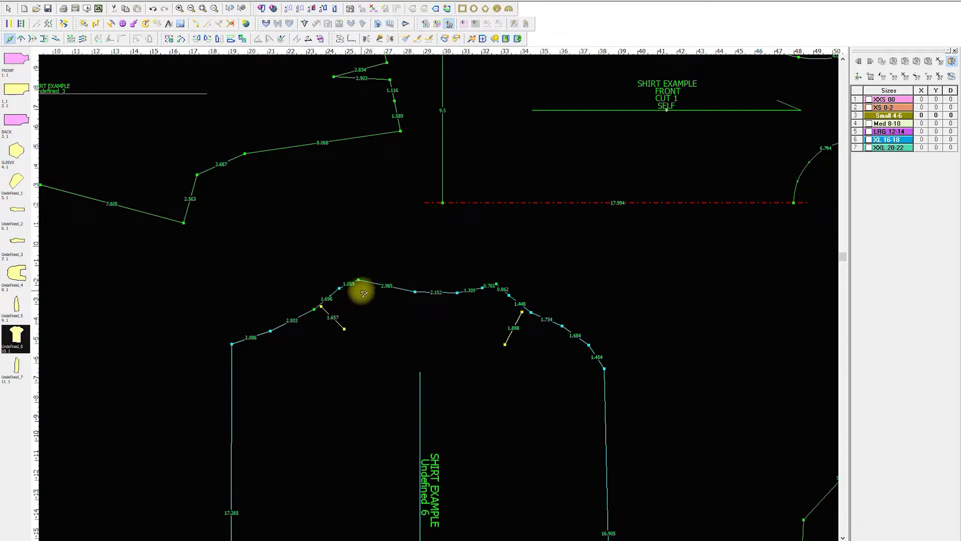
{"action": "left_click", "coordinate": [318, 305]}
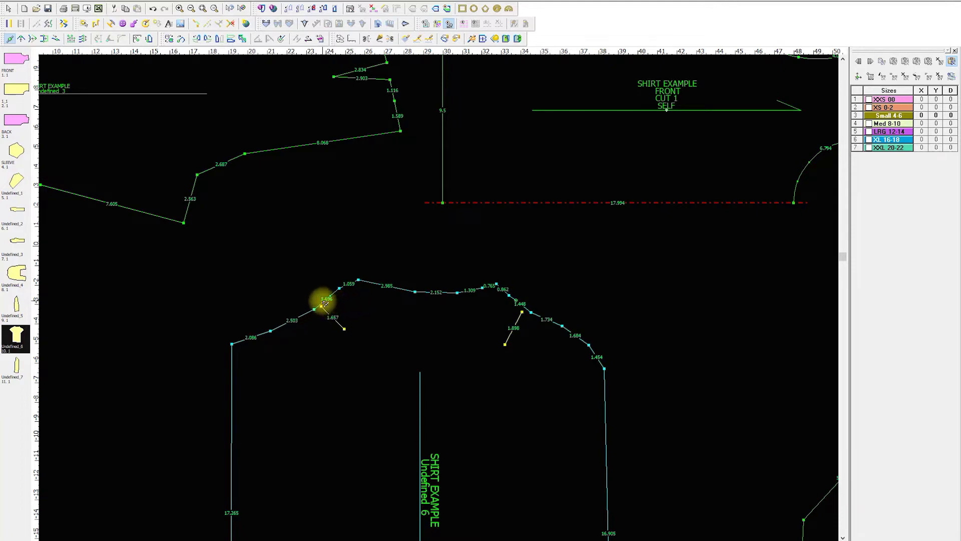
{"action": "key", "text": "ctrl+z"}
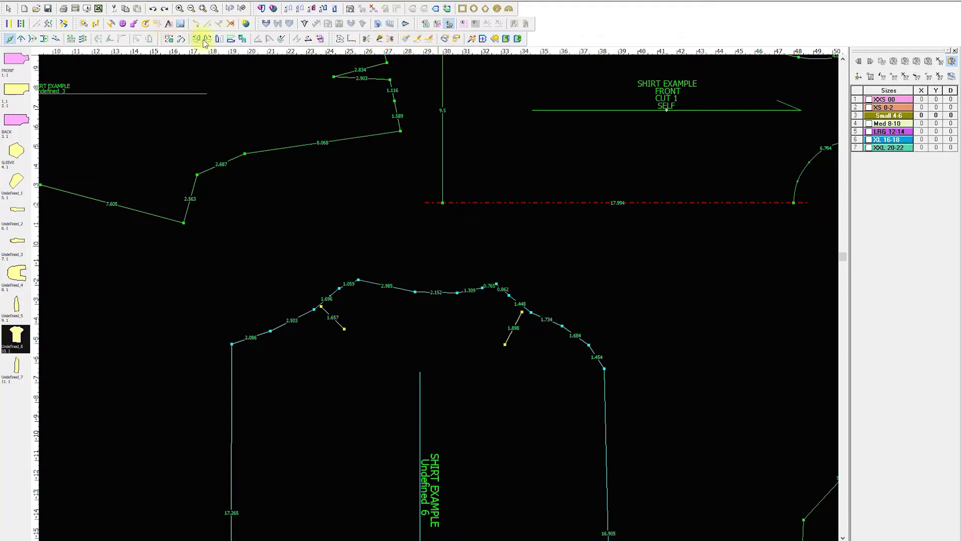
Step: Try to replace the body's neckline outline with an arc about 0.94 deep between the two neck points
{"action": "left_click", "coordinate": [406, 39]}
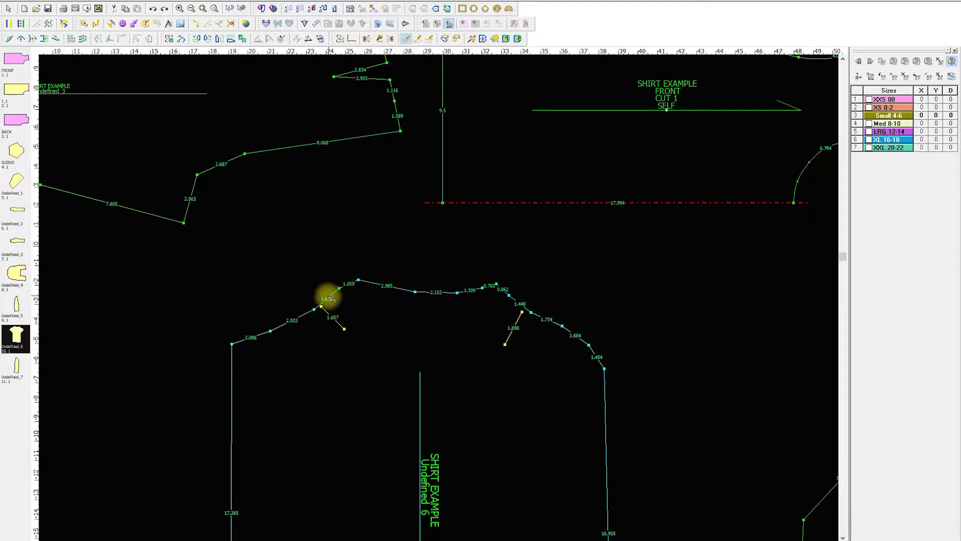
{"action": "left_click", "coordinate": [316, 310]}
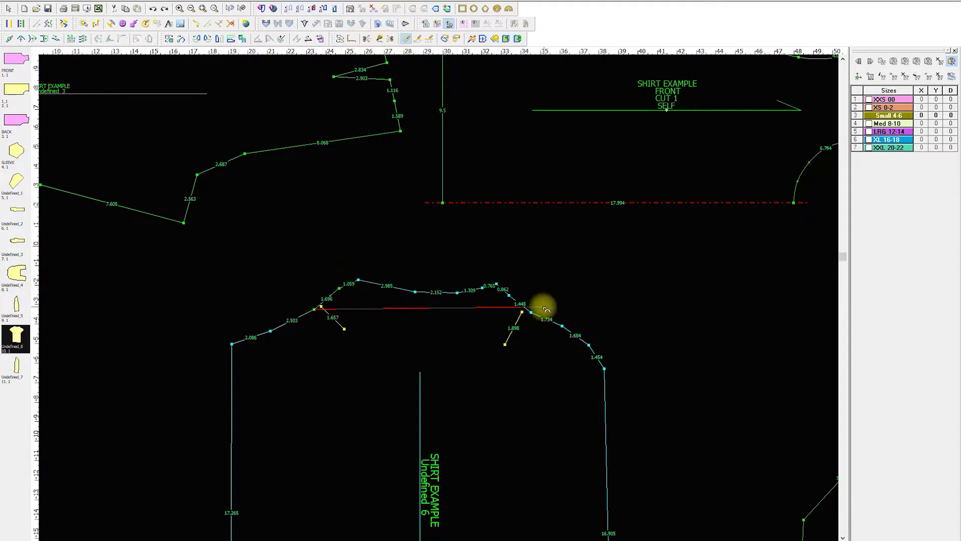
{"action": "left_click", "coordinate": [531, 314]}
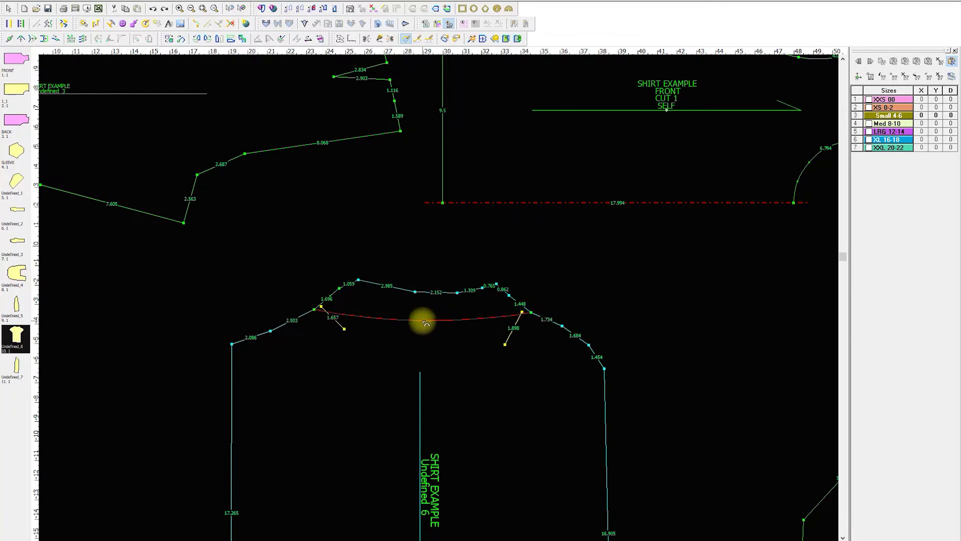
{"action": "left_click", "coordinate": [425, 331]}
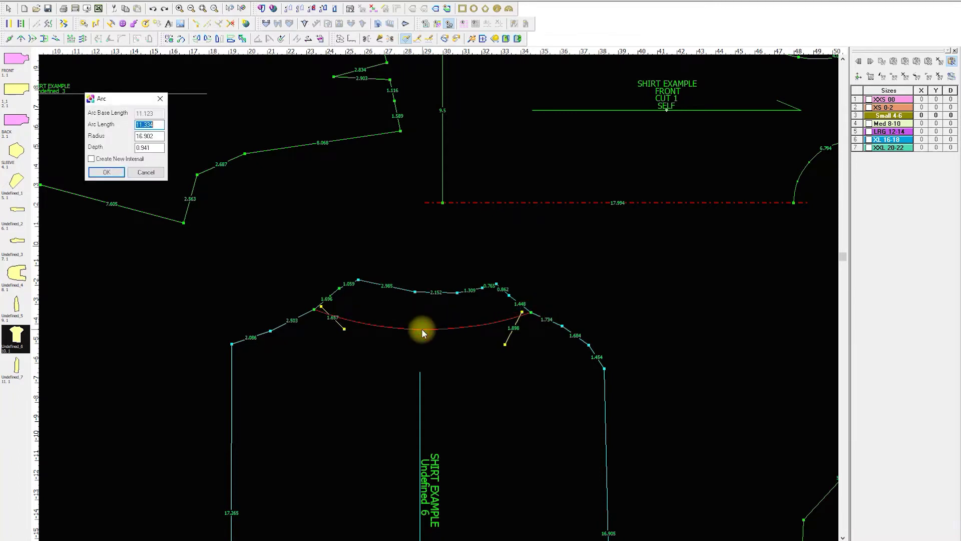
{"action": "left_click", "coordinate": [106, 172]}
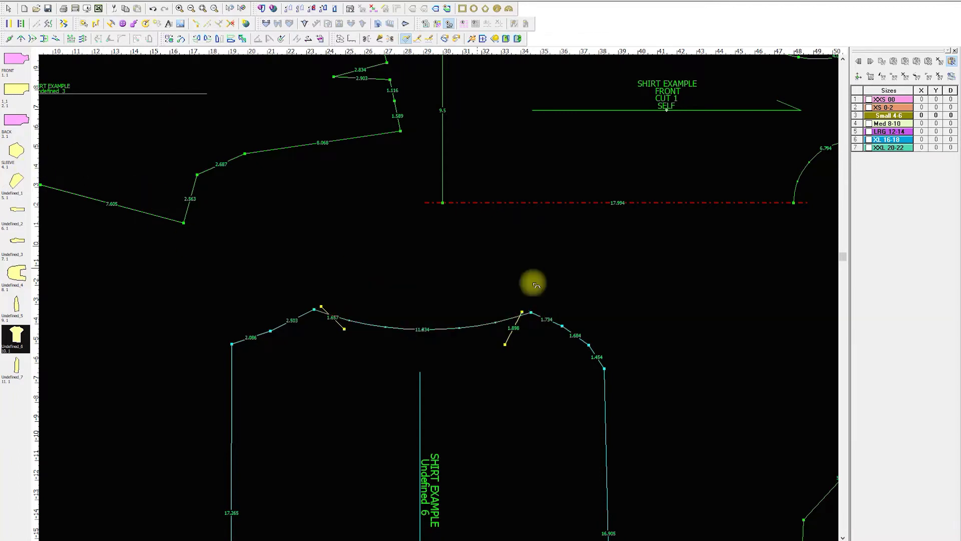
{"action": "scroll", "coordinate": [439, 300], "scroll_direction": "up", "scroll_amount": 1}
{"action": "key", "text": "ctrl+z"}
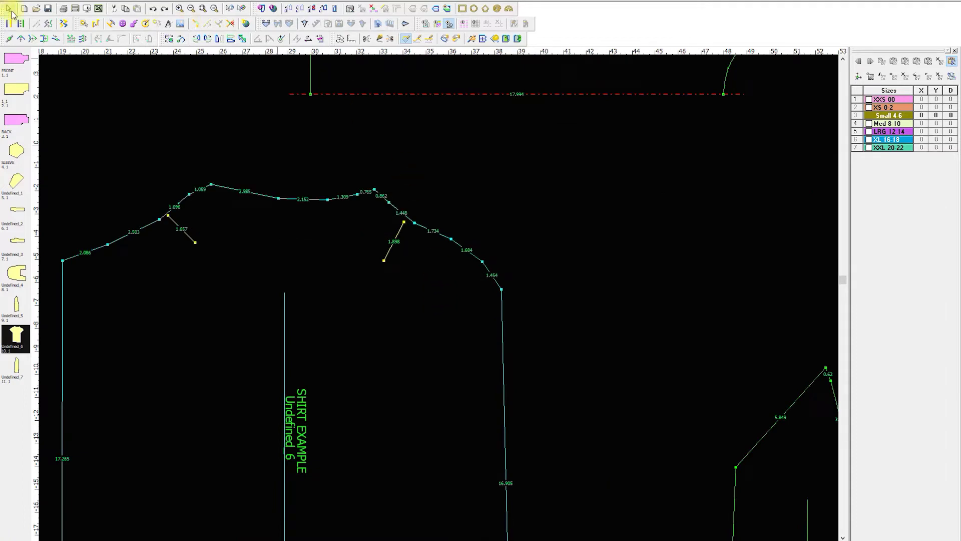
Step: Delete the extra outline point on each slanted side of the collar section above the body's neck points
{"action": "left_click", "coordinate": [389, 202]}
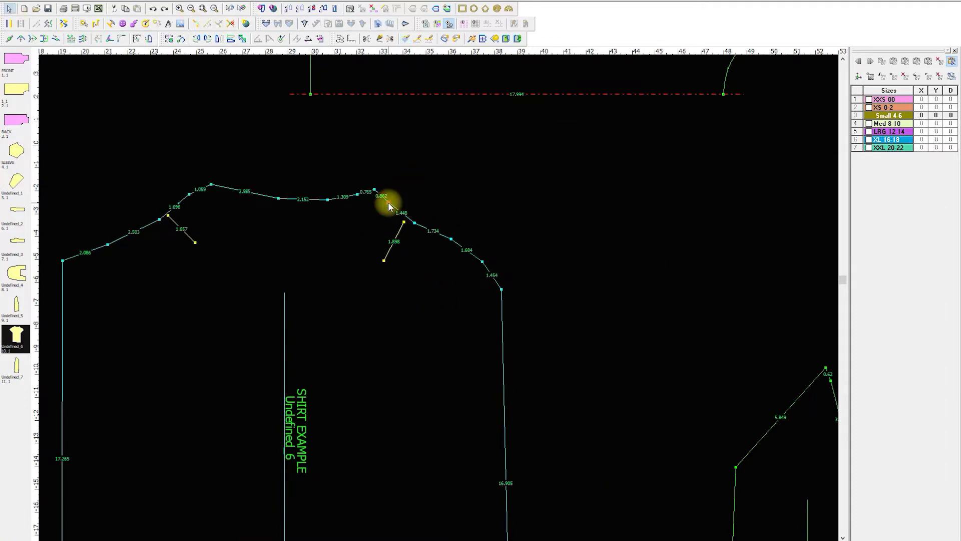
{"action": "key", "text": "Delete"}
{"action": "left_click", "coordinate": [190, 194]}
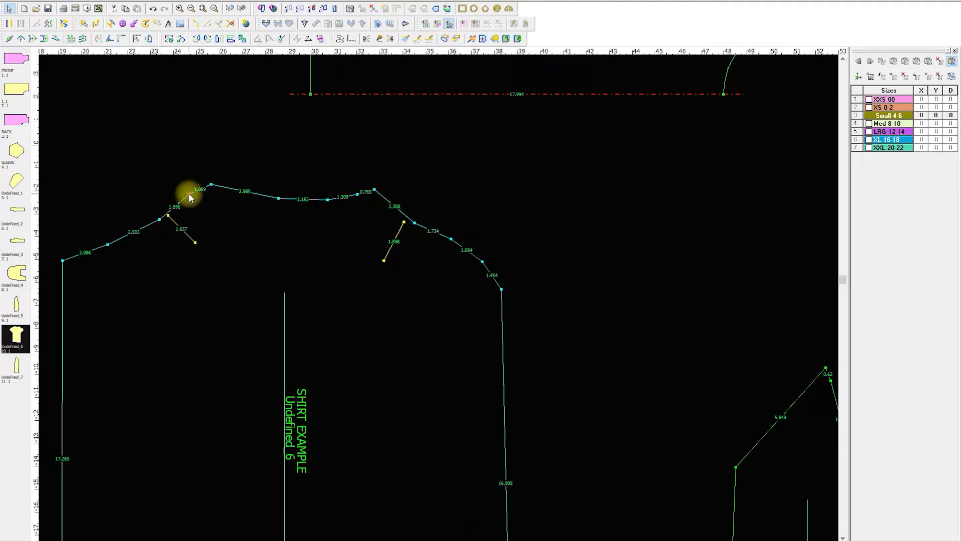
{"action": "key", "text": "Delete"}
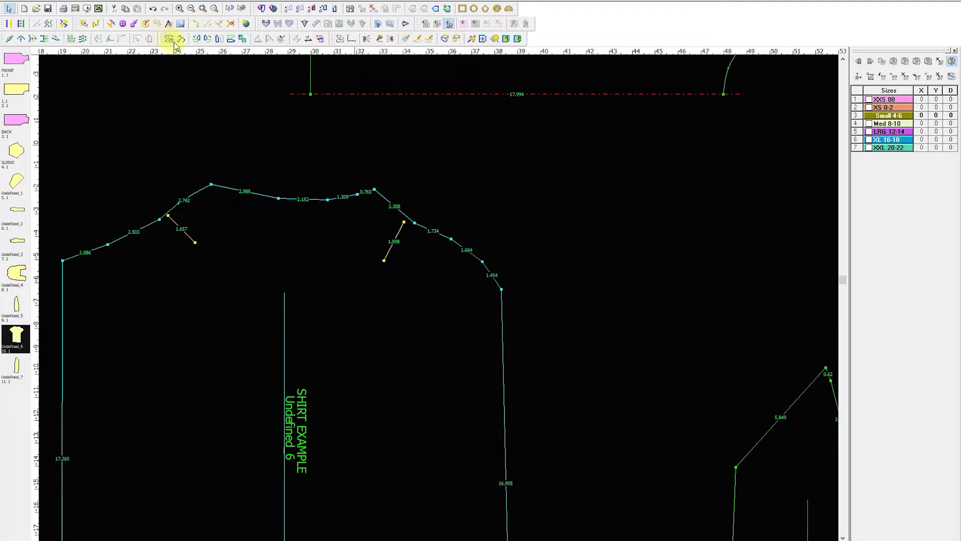
{"action": "left_click", "coordinate": [406, 40]}
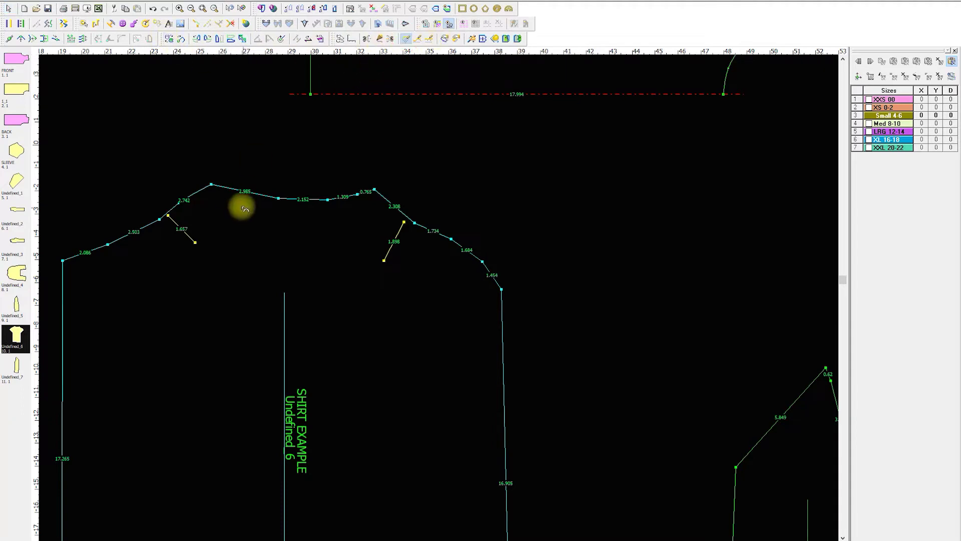
{"action": "left_click", "coordinate": [160, 220]}
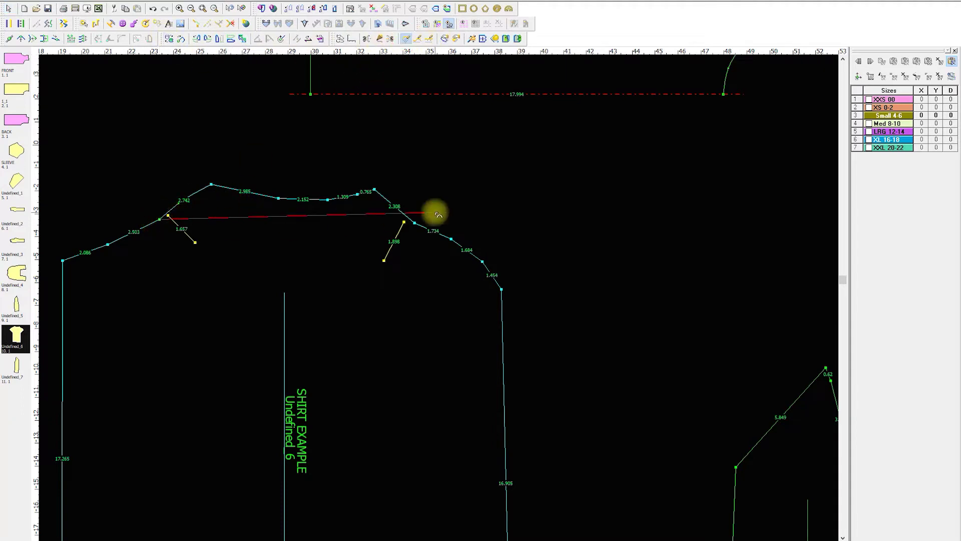
{"action": "left_click", "coordinate": [415, 223]}
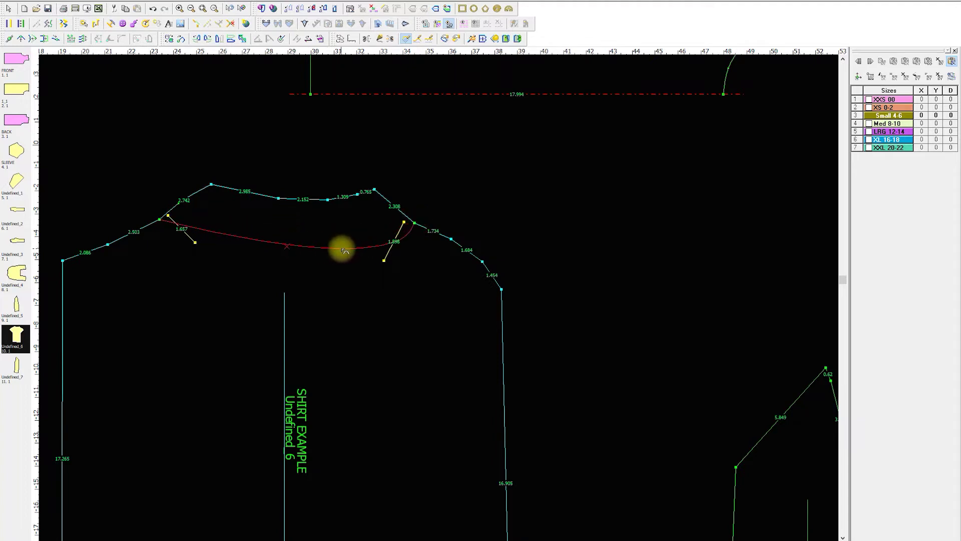
{"action": "left_click", "coordinate": [265, 243]}
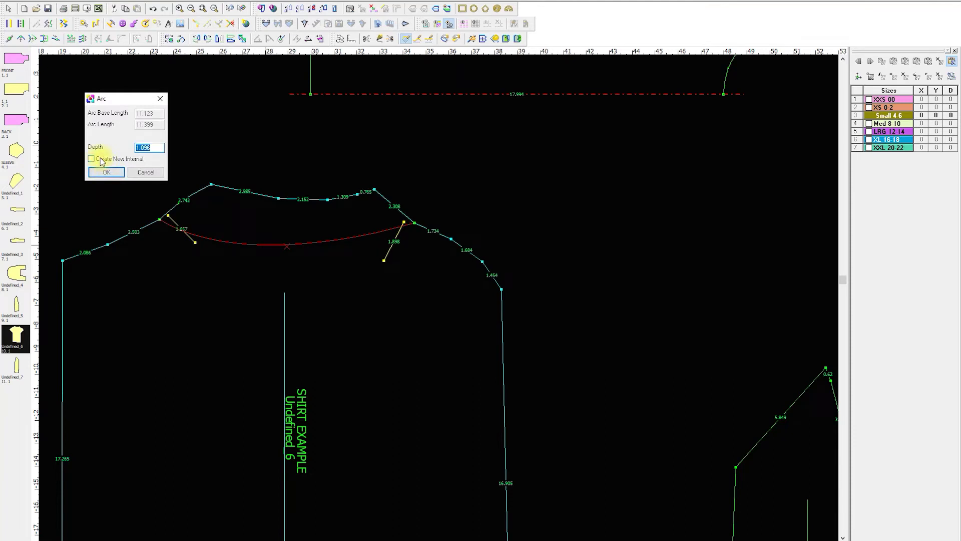
{"action": "left_click", "coordinate": [145, 173]}
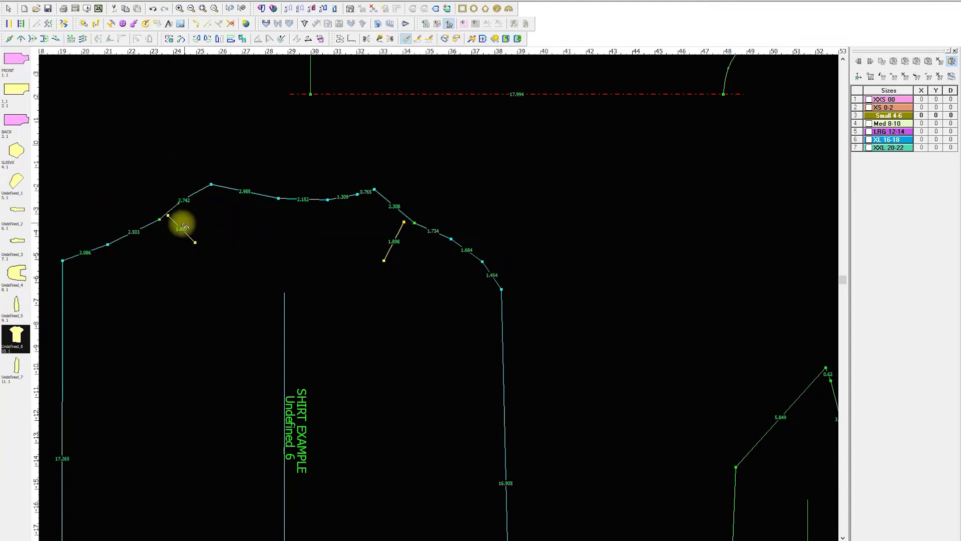
Step: Draw an internal neckline arc about 1.12 deep between the body's left and right neck points, keeping the outer outline
{"action": "left_click", "coordinate": [159, 220]}
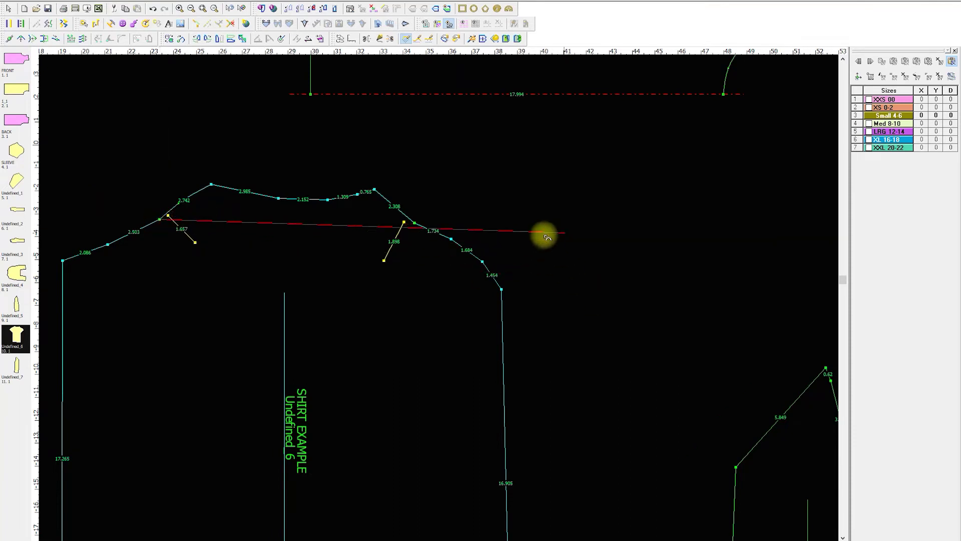
{"action": "left_click", "coordinate": [414, 223]}
{"action": "left_click", "coordinate": [289, 248]}
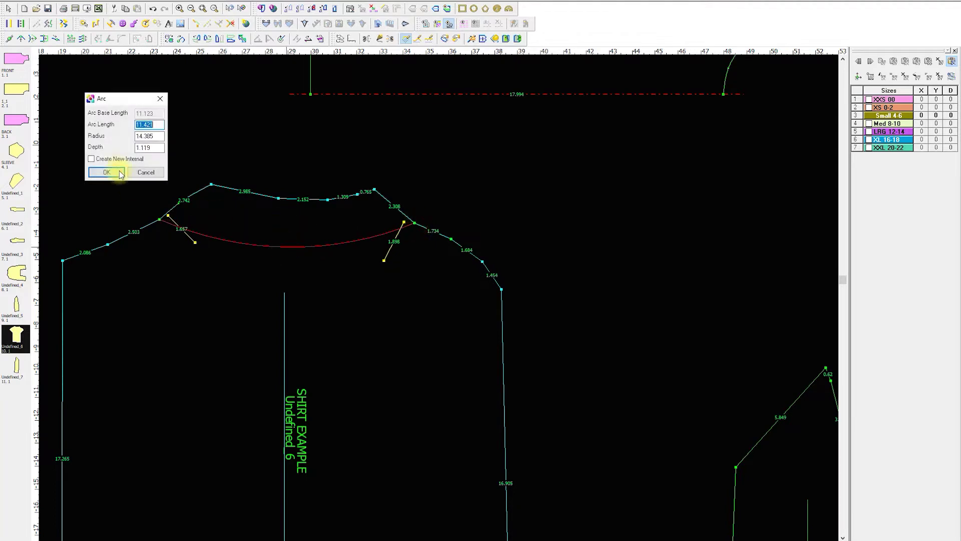
{"action": "left_click", "coordinate": [107, 172]}
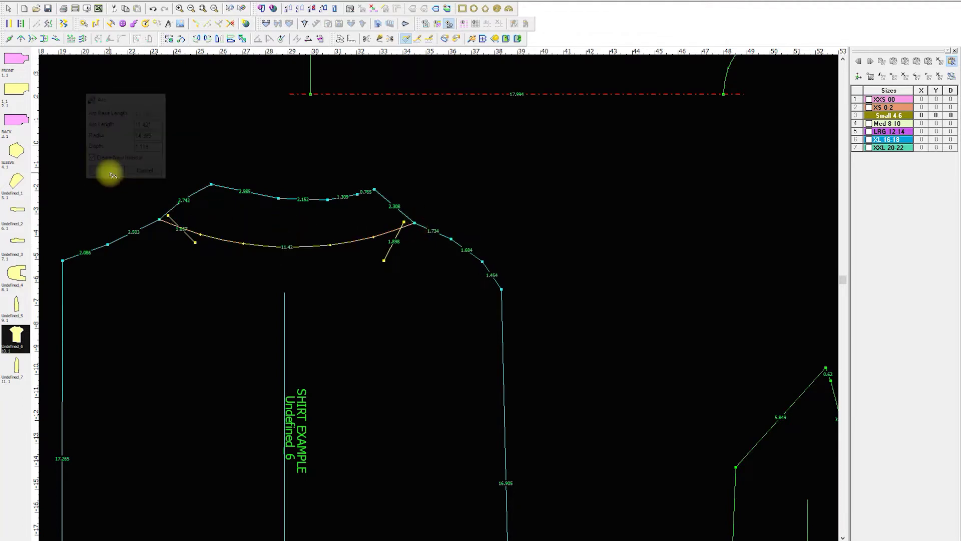
Step: Build two new pieces from the areas divided by the neckline arc: the neckband above it and the body below it
{"action": "scroll", "coordinate": [440, 300], "scroll_direction": "down", "scroll_amount": 2}
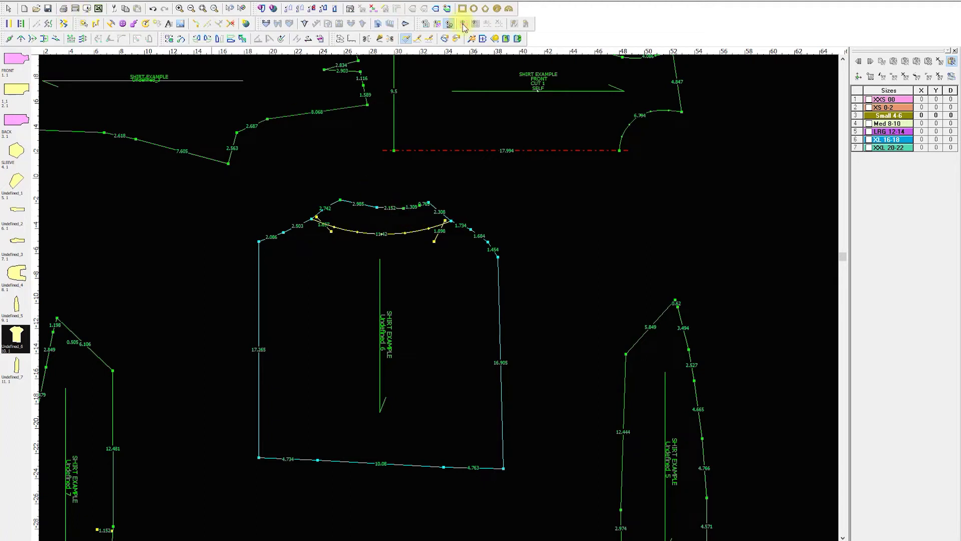
{"action": "left_click", "coordinate": [495, 40]}
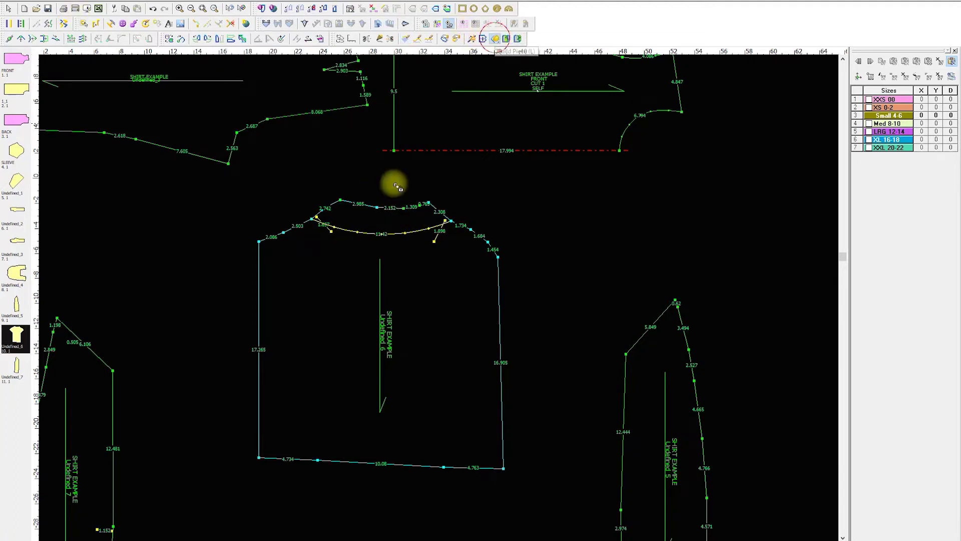
{"action": "left_click", "coordinate": [374, 220]}
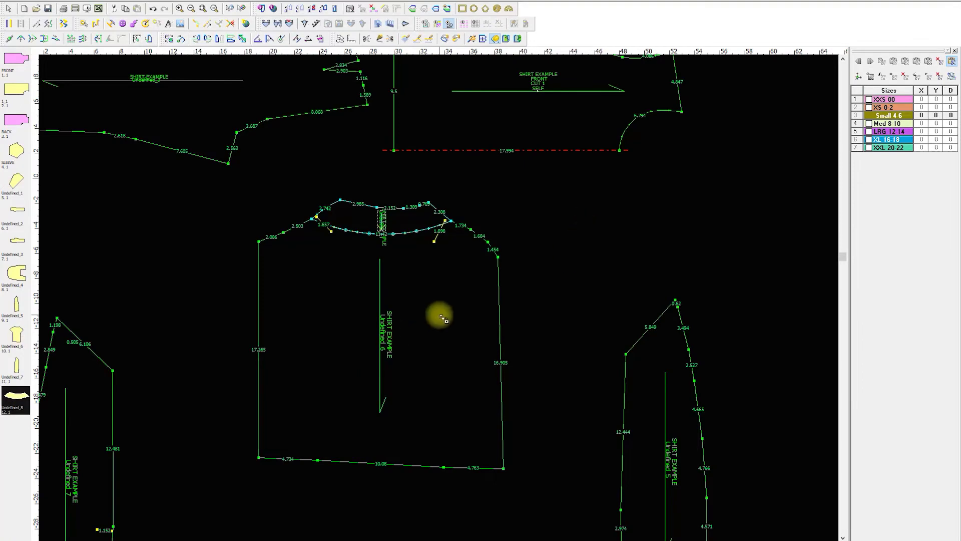
{"action": "left_click", "coordinate": [440, 314]}
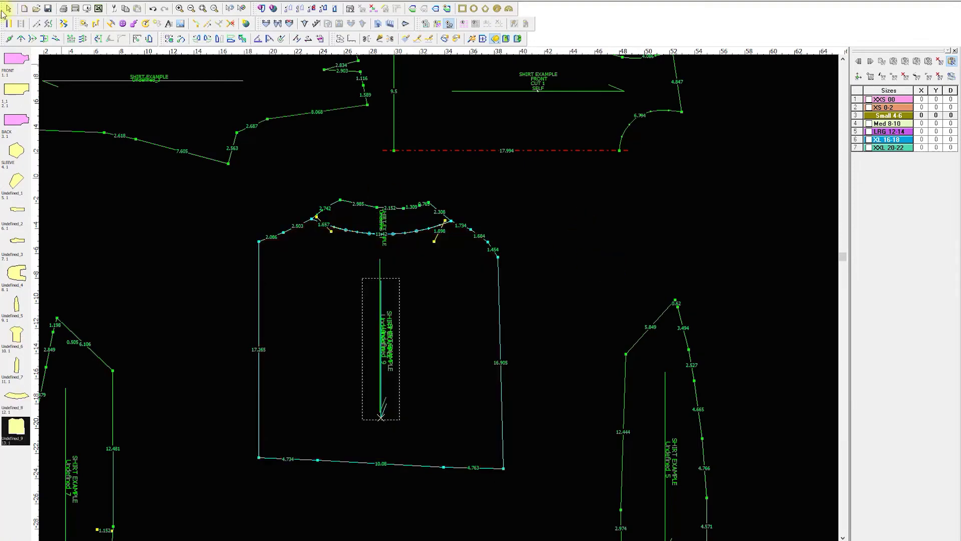
Step: Separate the overlapping pieces, placing the new body below, the original sweater piece far left and the uncut body to the right
{"action": "left_click_drag", "start_coordinate": [446, 300], "coordinate": [368, 491]}
{"action": "scroll", "coordinate": [430, 335], "scroll_direction": "down", "scroll_amount": 2}
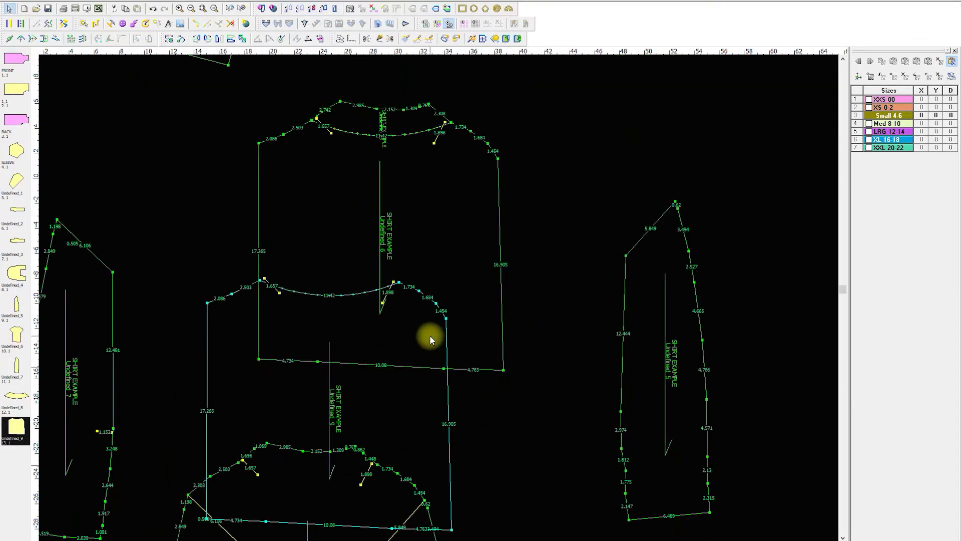
{"action": "scroll", "coordinate": [437, 299], "scroll_direction": "up", "scroll_amount": 2}
{"action": "scroll", "coordinate": [437, 300], "scroll_direction": "down", "scroll_amount": 5}
{"action": "left_click", "coordinate": [352, 407]}
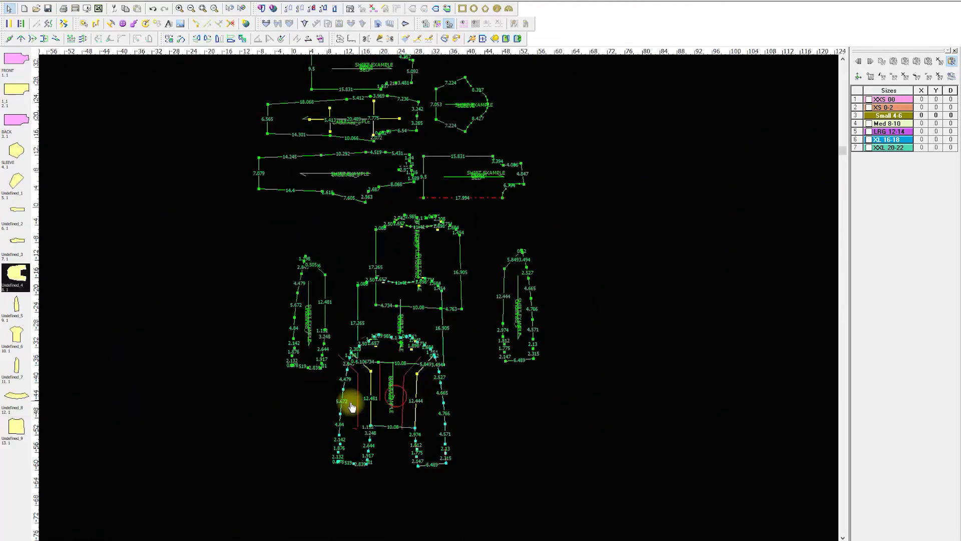
{"action": "left_click_drag", "start_coordinate": [352, 406], "coordinate": [128, 393]}
{"action": "left_click_drag", "start_coordinate": [430, 331], "coordinate": [430, 392]}
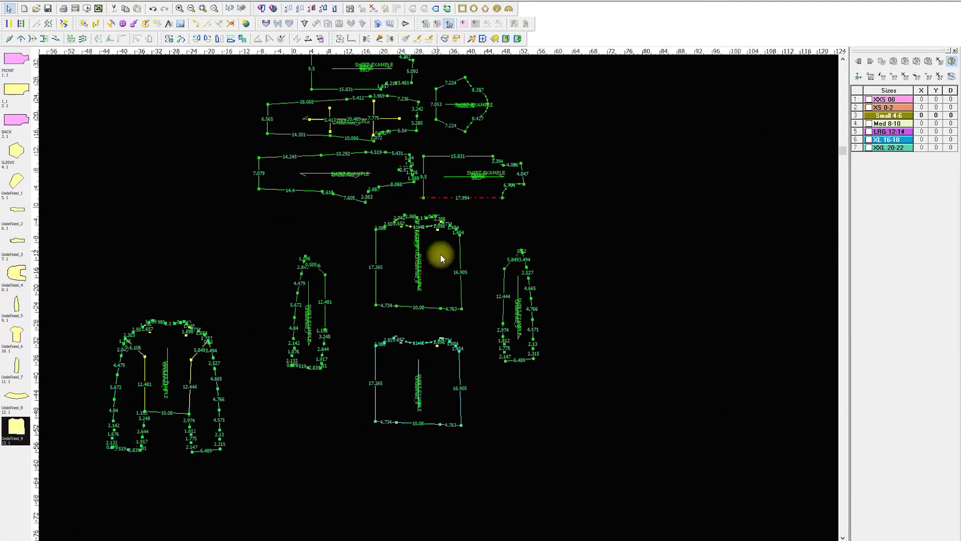
{"action": "left_click_drag", "start_coordinate": [442, 258], "coordinate": [606, 267]}
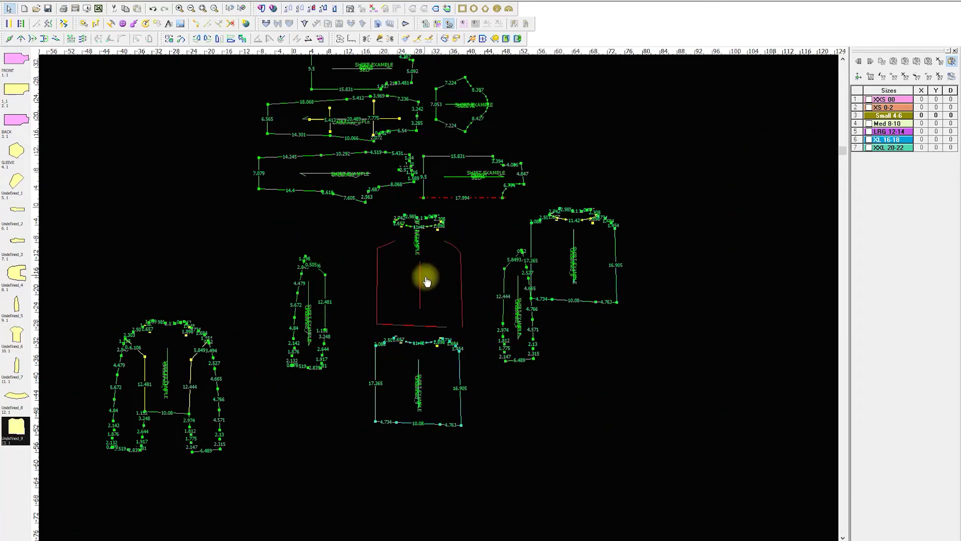
Step: Position the new body between the sleeves with the neckband just above it, and shift the left sleeve closer
{"action": "left_click_drag", "start_coordinate": [427, 281], "coordinate": [433, 313]}
{"action": "left_click_drag", "start_coordinate": [408, 224], "coordinate": [417, 255]}
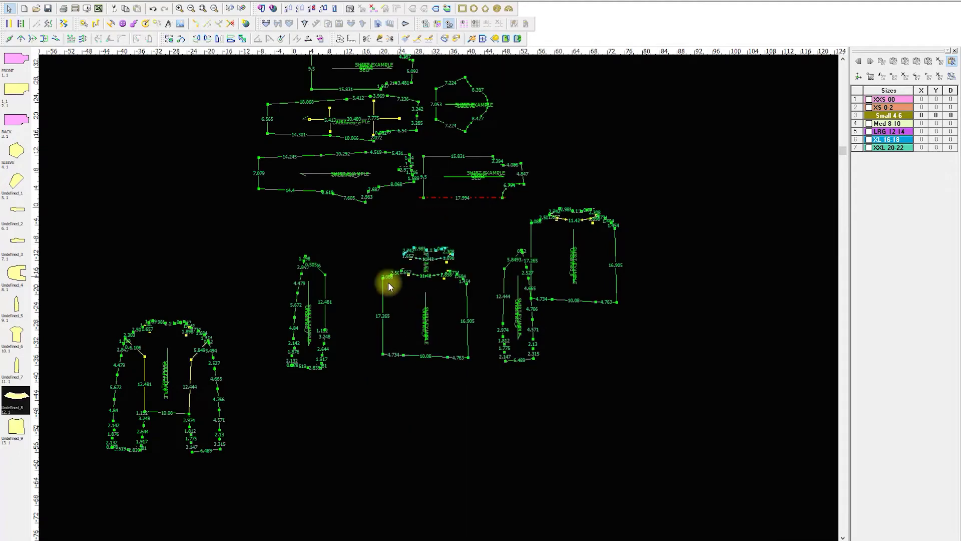
{"action": "left_click_drag", "start_coordinate": [313, 337], "coordinate": [348, 322]}
{"action": "scroll", "coordinate": [446, 303], "scroll_direction": "down", "scroll_amount": 3}
{"action": "scroll", "coordinate": [545, 242], "scroll_direction": "up", "scroll_amount": 6}
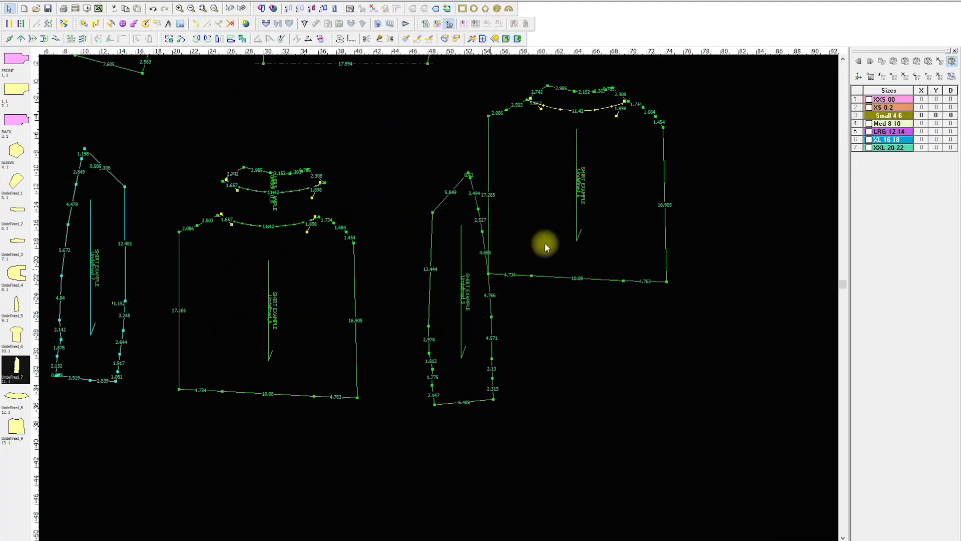
Step: Bring both sleeves down and closer to the new body, and move the uncut body so it overlaps the new one
{"action": "left_click_drag", "start_coordinate": [545, 242], "coordinate": [635, 248]}
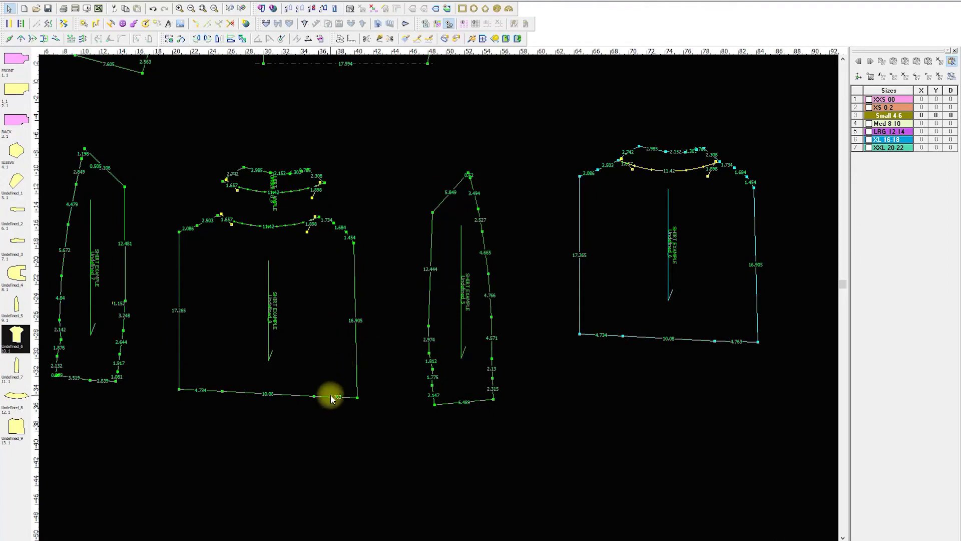
{"action": "left_click_drag", "start_coordinate": [468, 253], "coordinate": [455, 281]}
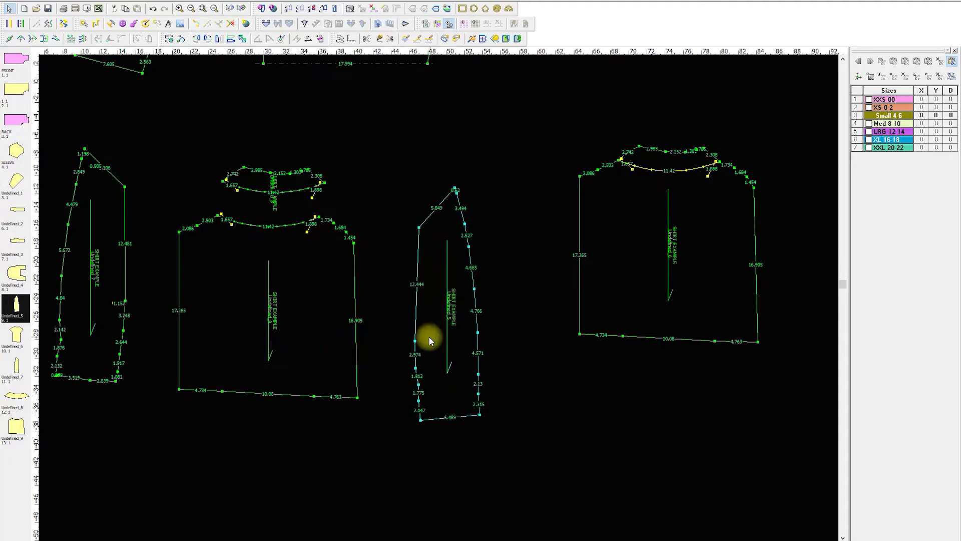
{"action": "left_click_drag", "start_coordinate": [71, 255], "coordinate": [126, 299]}
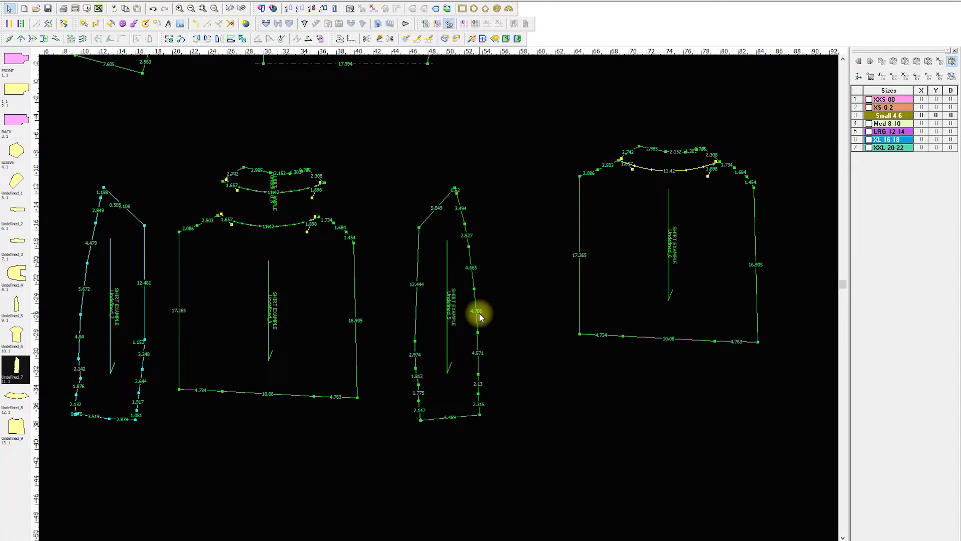
{"action": "left_click_drag", "start_coordinate": [717, 268], "coordinate": [271, 337]}
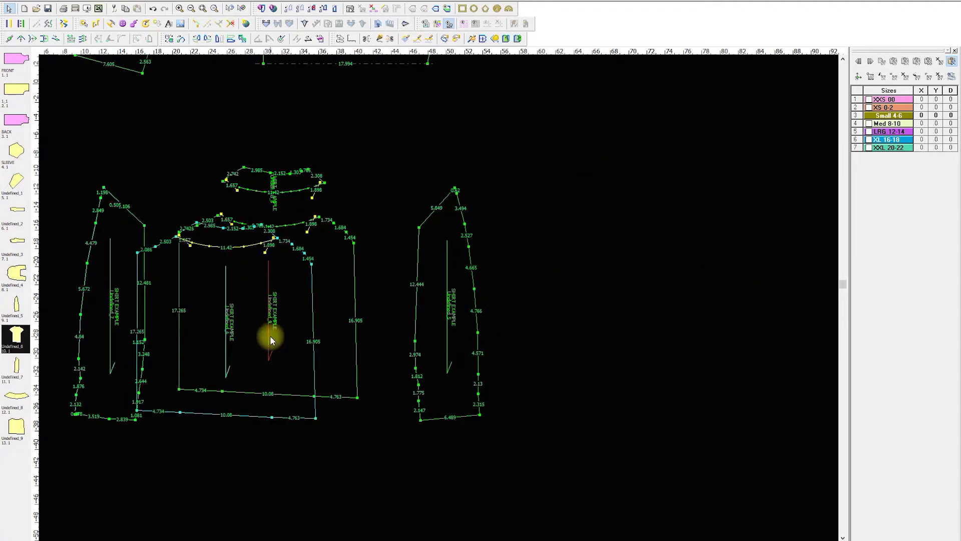
{"action": "left_click_drag", "start_coordinate": [414, 395], "coordinate": [353, 391]}
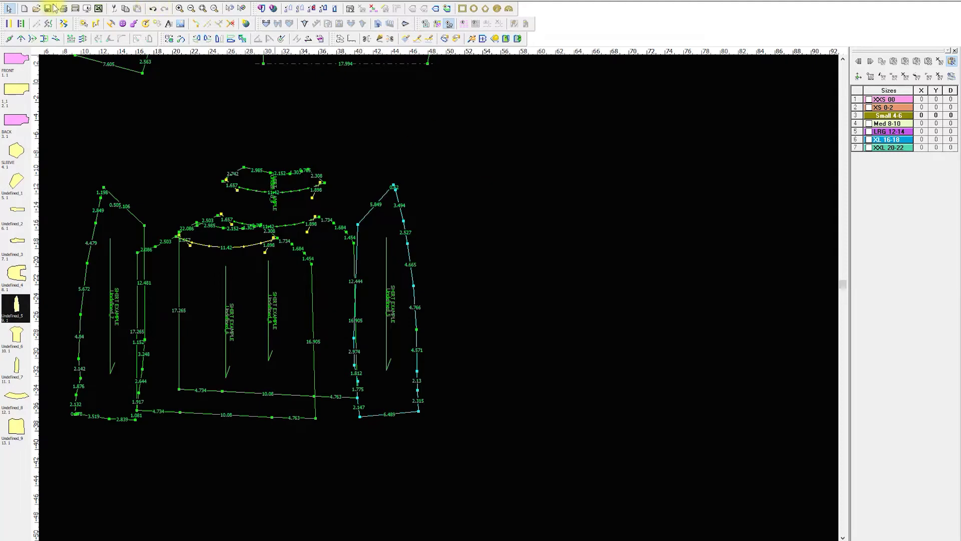
Step: Open the Virtual Digitizer and place the first two points as the shirt's left shoulder line
{"action": "left_click", "coordinate": [9, 1]}
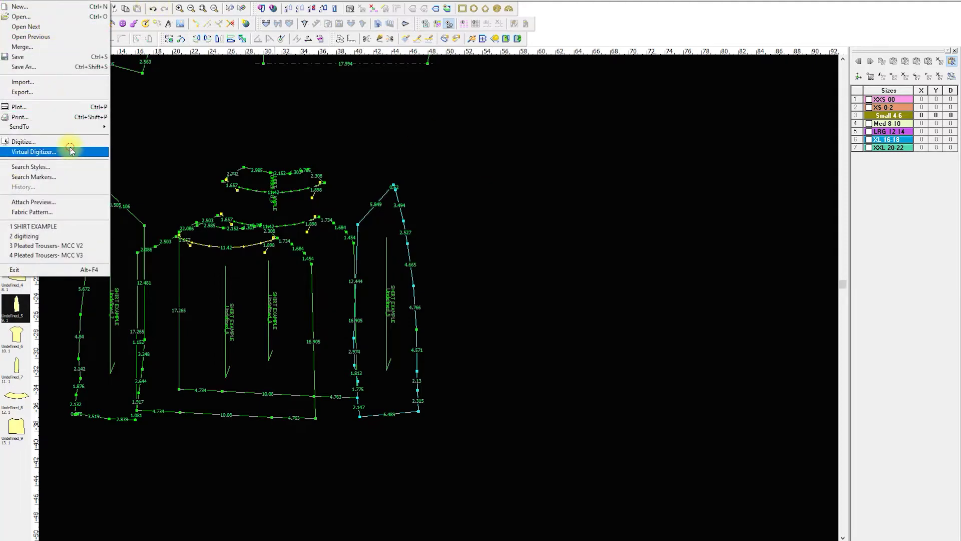
{"action": "left_click", "coordinate": [72, 151]}
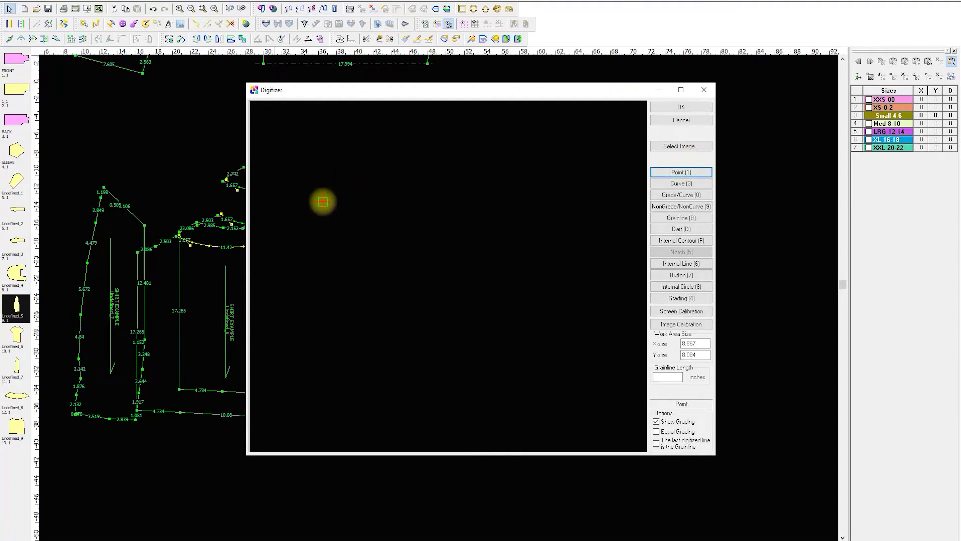
{"action": "left_click", "coordinate": [332, 167]}
{"action": "left_click", "coordinate": [371, 153]}
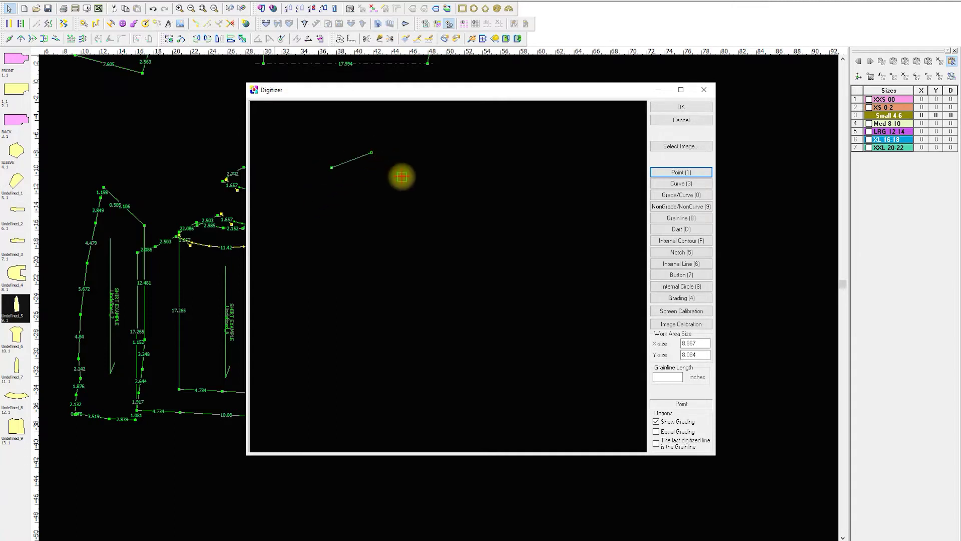
Step: Try adding a curve point after the left shoulder line, and undo it
{"action": "left_click", "coordinate": [671, 183]}
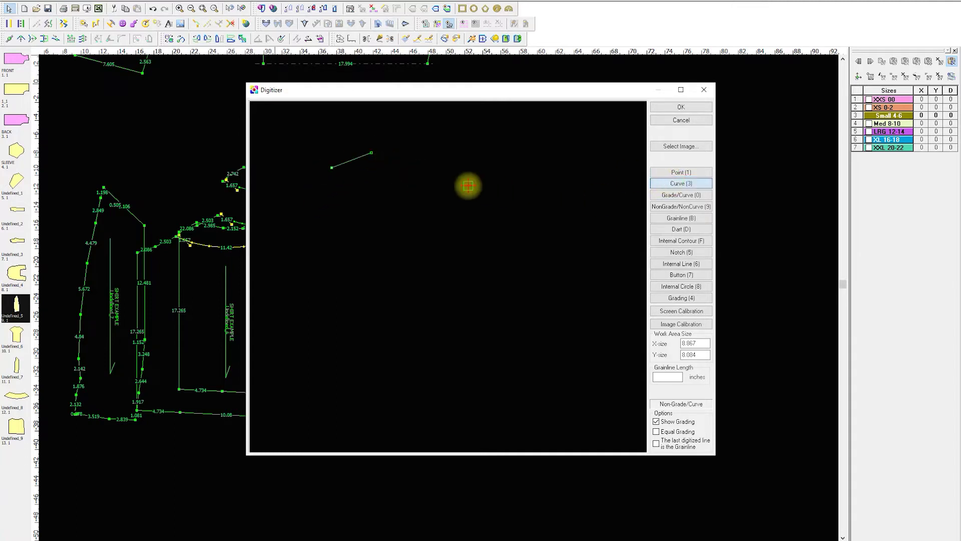
{"action": "left_click", "coordinate": [410, 171]}
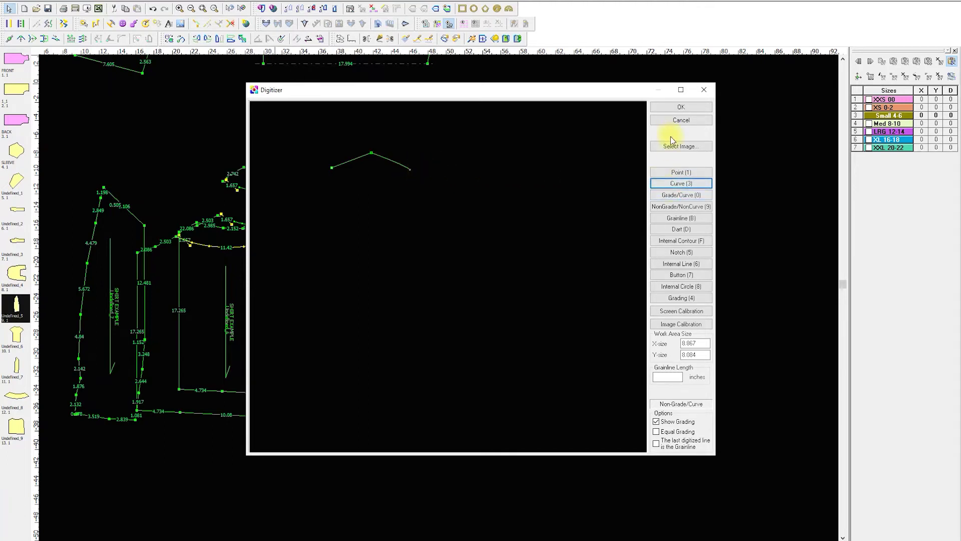
{"action": "key", "text": "ctrl+z"}
Step: Trace the shirt's dipping neckline with regular points from the left shoulder to the right neck point
{"action": "left_click", "coordinate": [673, 172]}
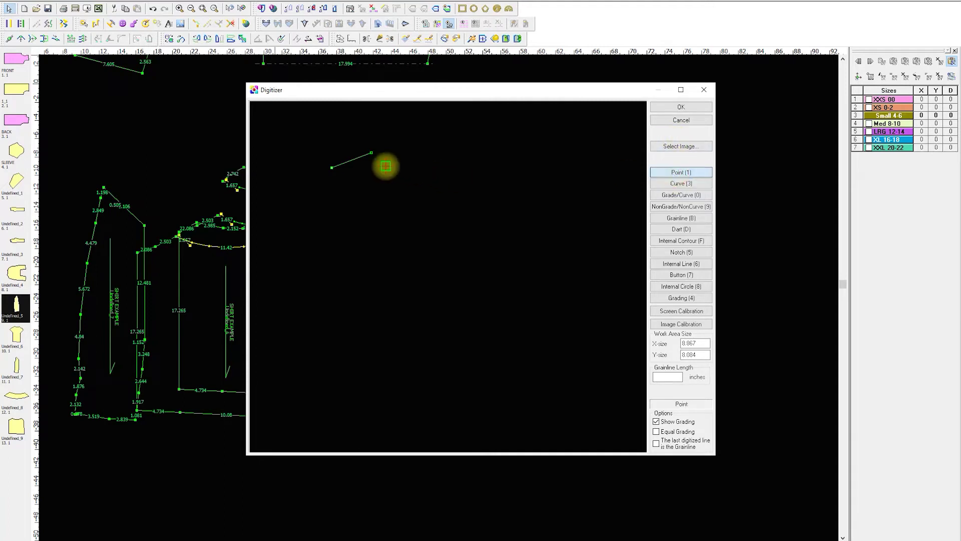
{"action": "left_click", "coordinate": [377, 160]}
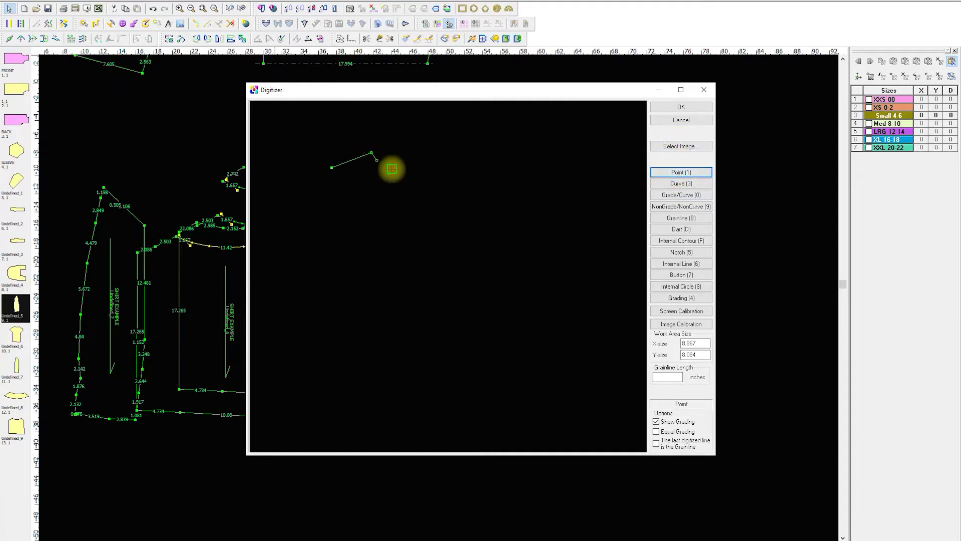
{"action": "left_click", "coordinate": [391, 169]}
{"action": "left_click", "coordinate": [408, 170]}
{"action": "left_click", "coordinate": [425, 165]}
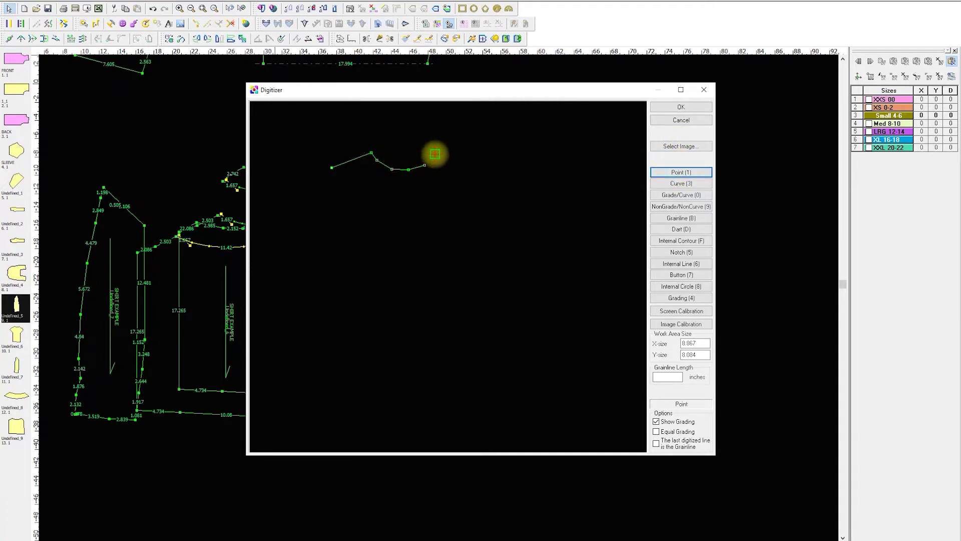
{"action": "left_click", "coordinate": [434, 155]}
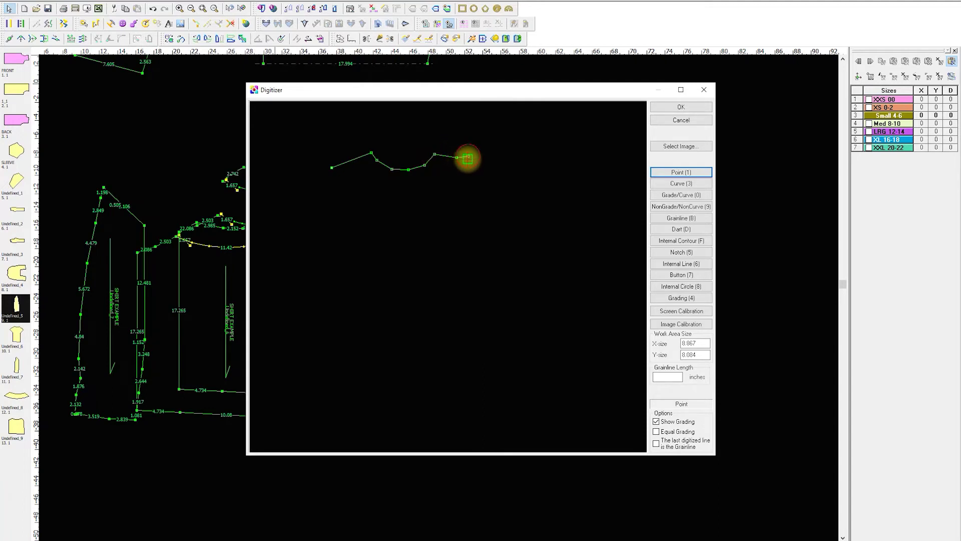
Step: Trace the right shoulder as a stepped zigzag of points running outward toward the sleeve
{"action": "left_click", "coordinate": [468, 157]}
{"action": "left_click", "coordinate": [472, 162]}
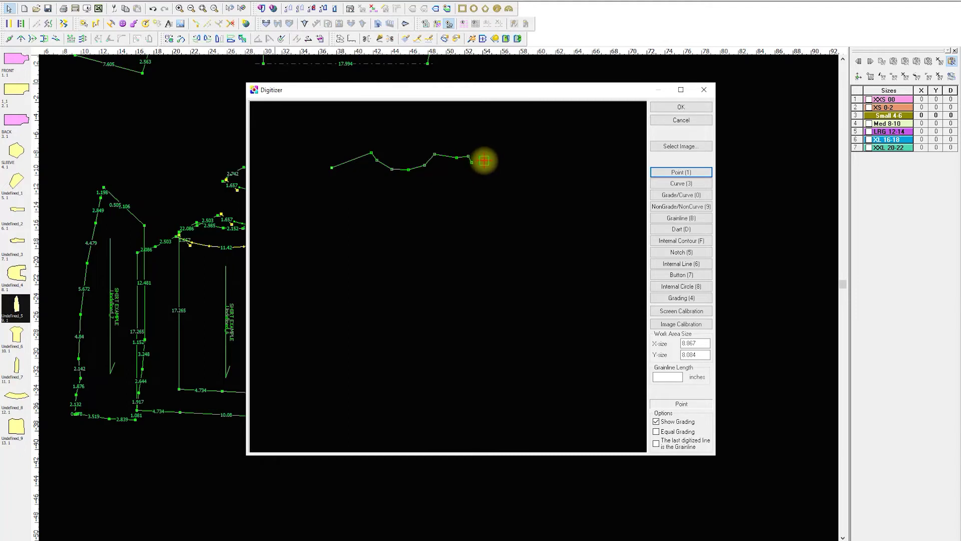
{"action": "left_click", "coordinate": [484, 160]}
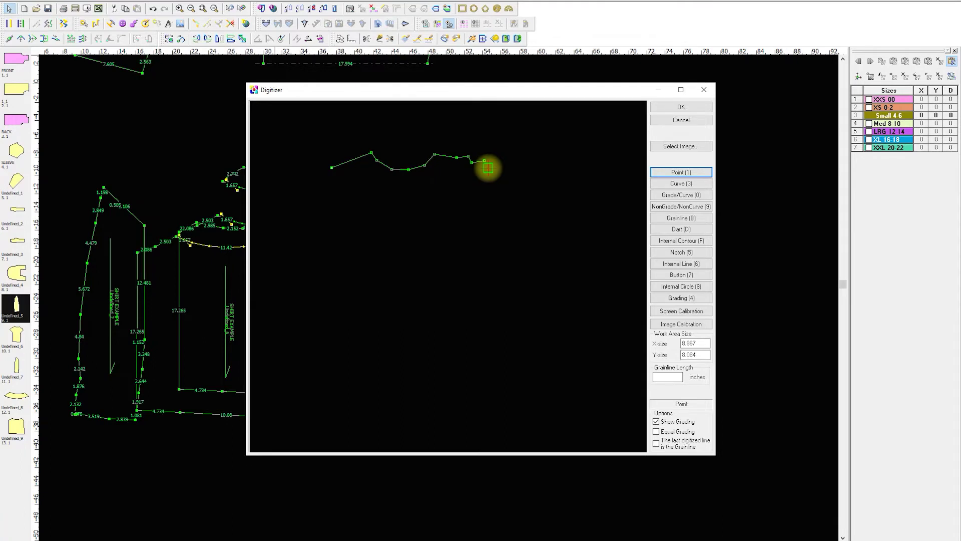
{"action": "left_click", "coordinate": [488, 169]}
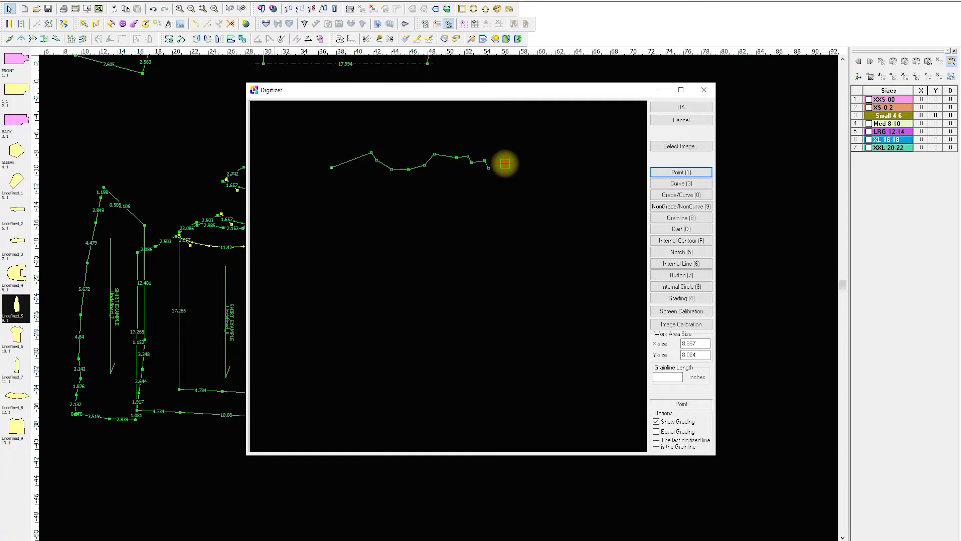
{"action": "left_click", "coordinate": [502, 164]}
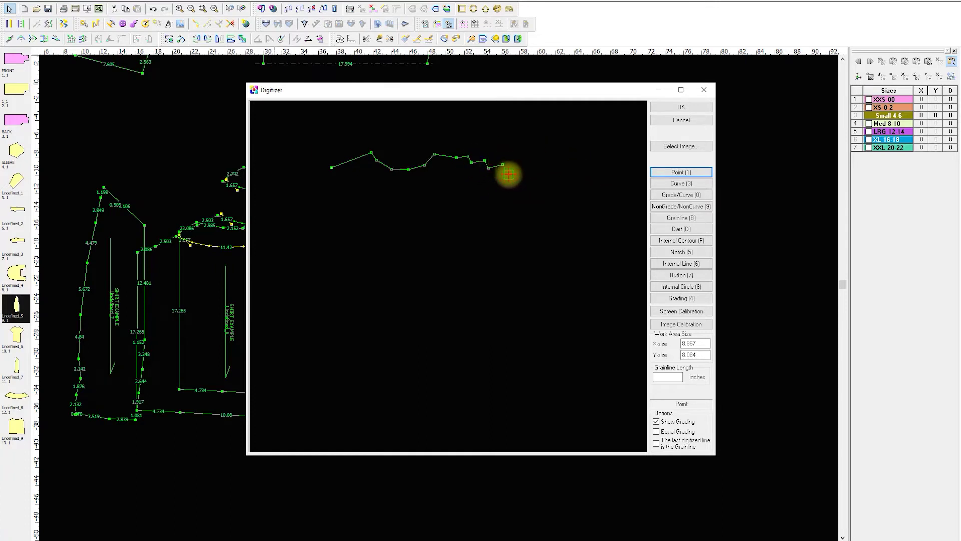
{"action": "left_click", "coordinate": [510, 175]}
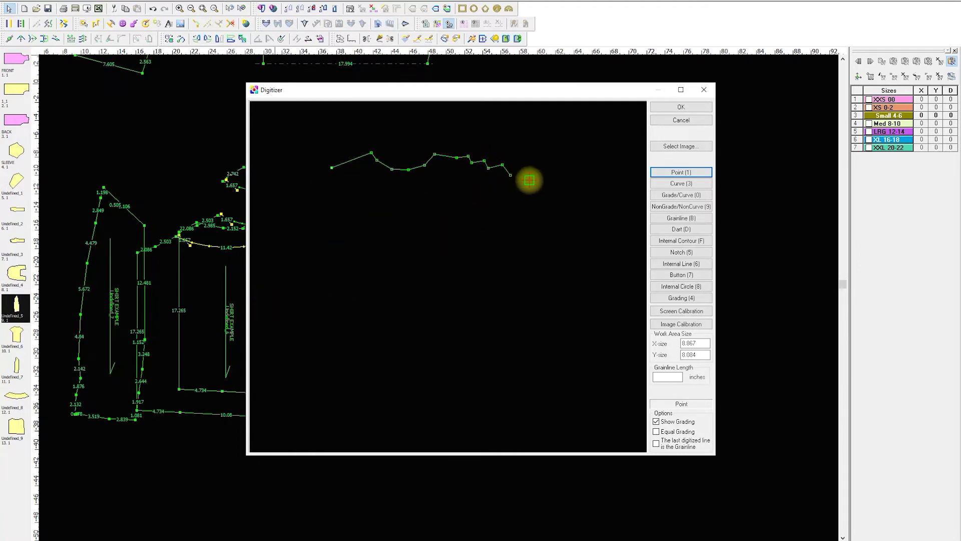
Step: Trace the right sleeve's opening and underside down to the underarm with points
{"action": "left_click", "coordinate": [513, 231]}
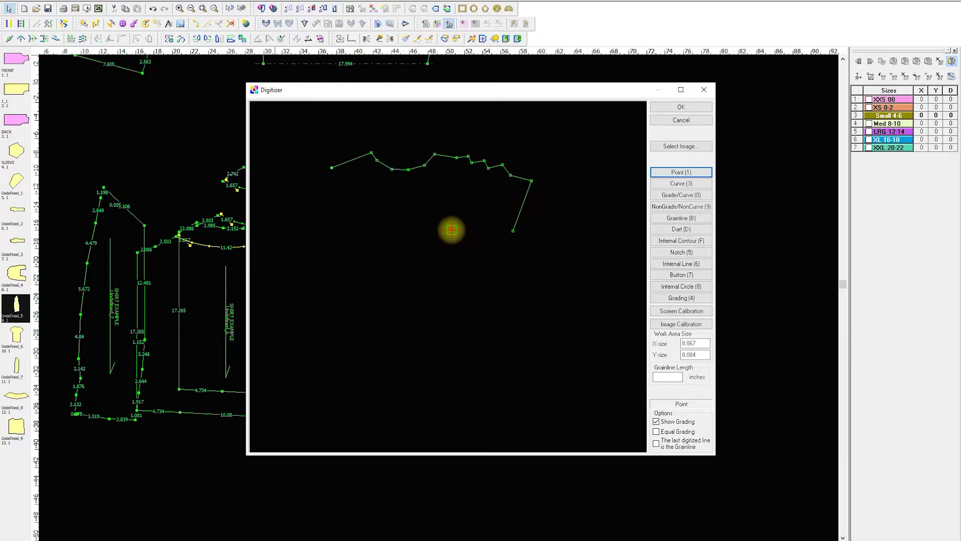
{"action": "left_click", "coordinate": [497, 233]}
{"action": "left_click", "coordinate": [485, 237]}
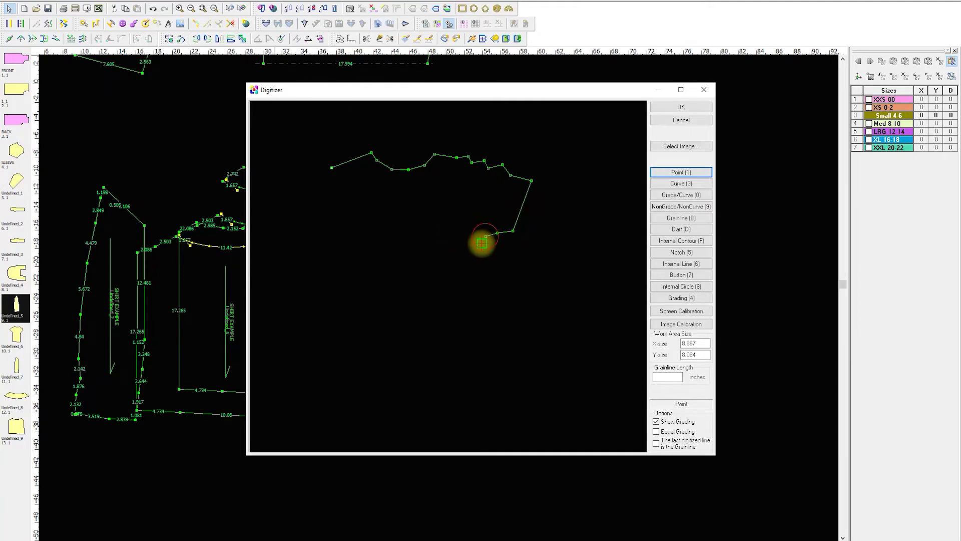
{"action": "left_click", "coordinate": [481, 245]}
Step: Trace the right side seam, the straight hem and the left side seam up to the left underarm
{"action": "left_click", "coordinate": [483, 289]}
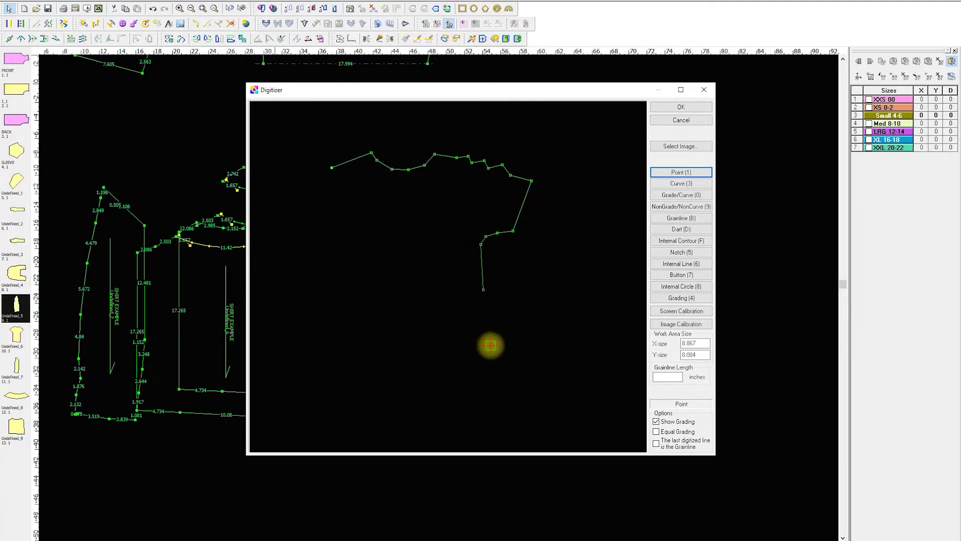
{"action": "left_click", "coordinate": [491, 346]}
{"action": "left_click", "coordinate": [336, 345]}
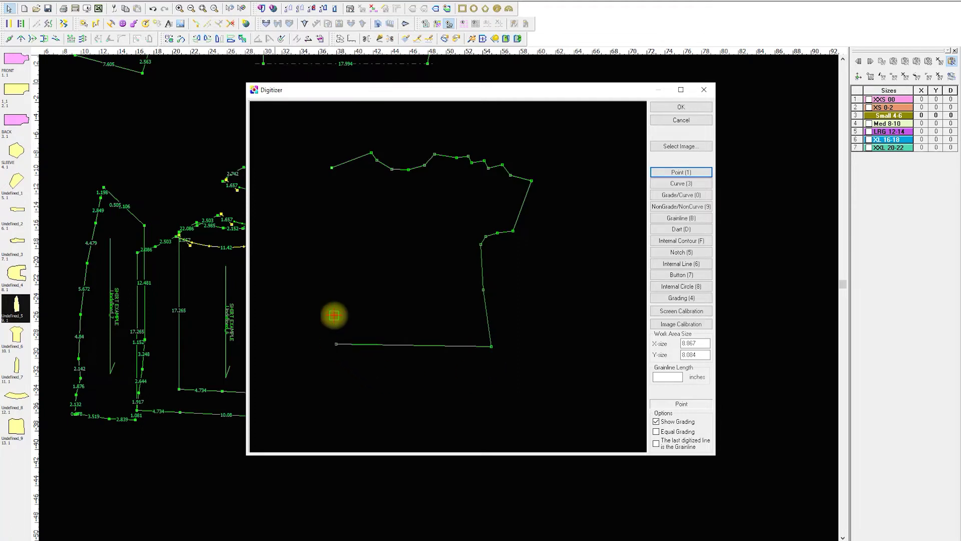
{"action": "left_click", "coordinate": [328, 233]}
Step: Trace the left sleeve's underside, opening and top edge back toward the starting shoulder point
{"action": "left_click", "coordinate": [313, 223]}
{"action": "left_click", "coordinate": [300, 229]}
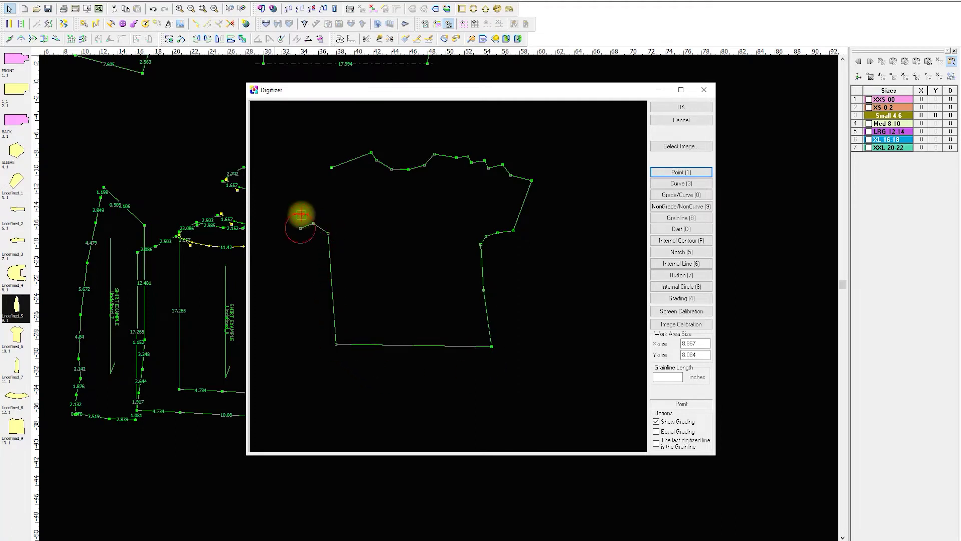
{"action": "left_click", "coordinate": [287, 183]}
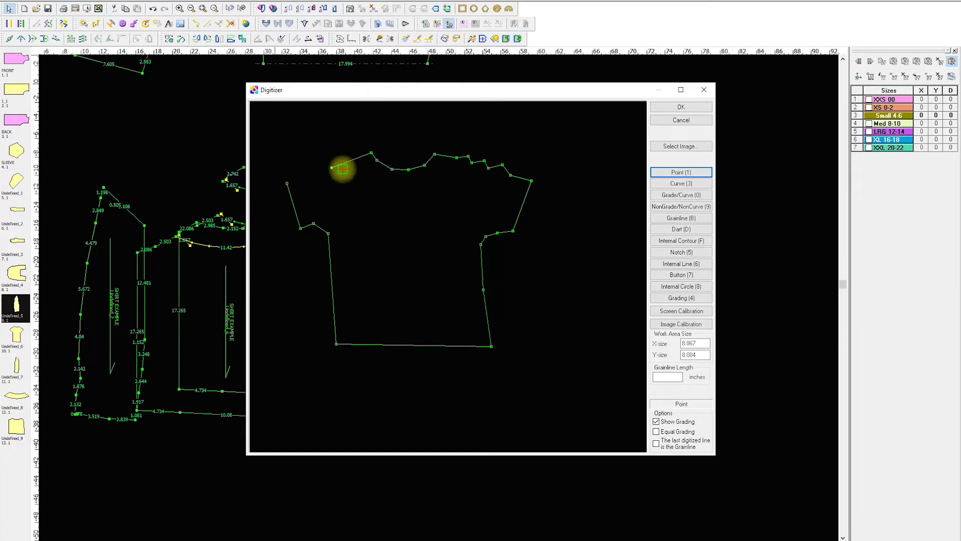
{"action": "left_click", "coordinate": [318, 170]}
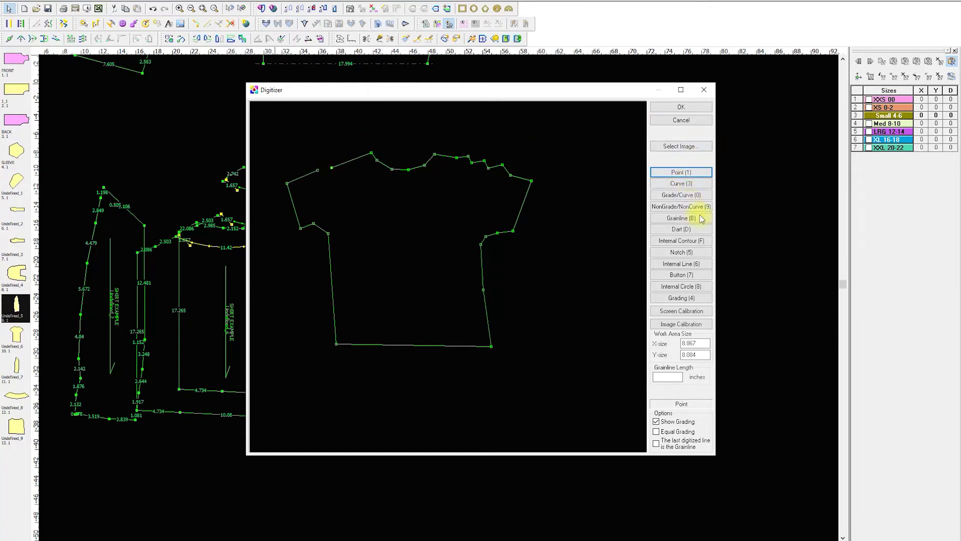
Step: Place notches on the inner corners of the right shoulder's zigzag and close the shirt outline
{"action": "left_click", "coordinate": [695, 252]}
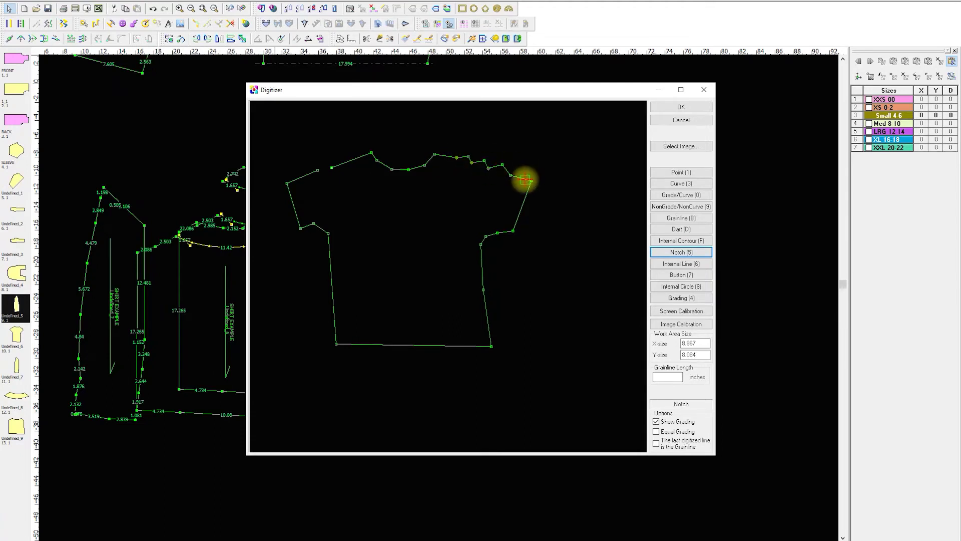
{"action": "left_click", "coordinate": [510, 175]}
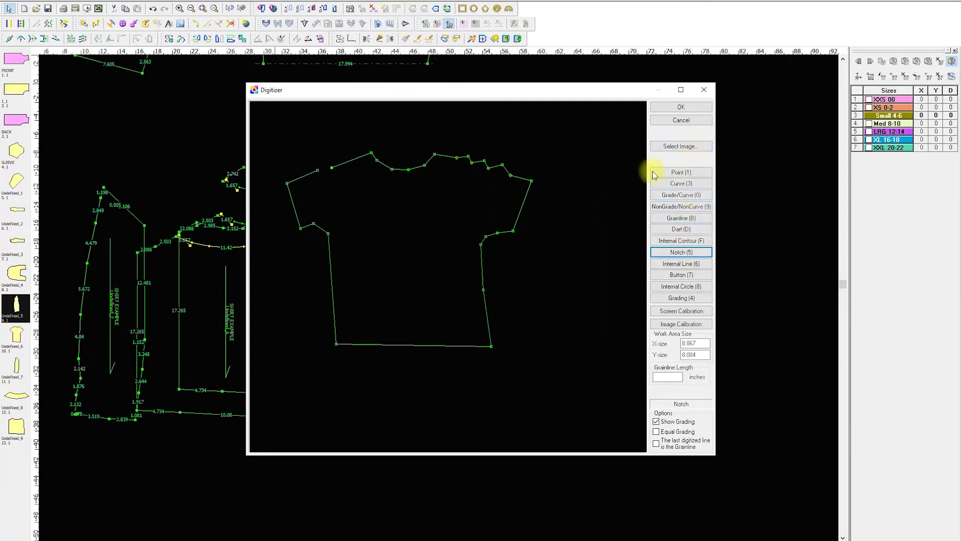
{"action": "key", "text": "2"}
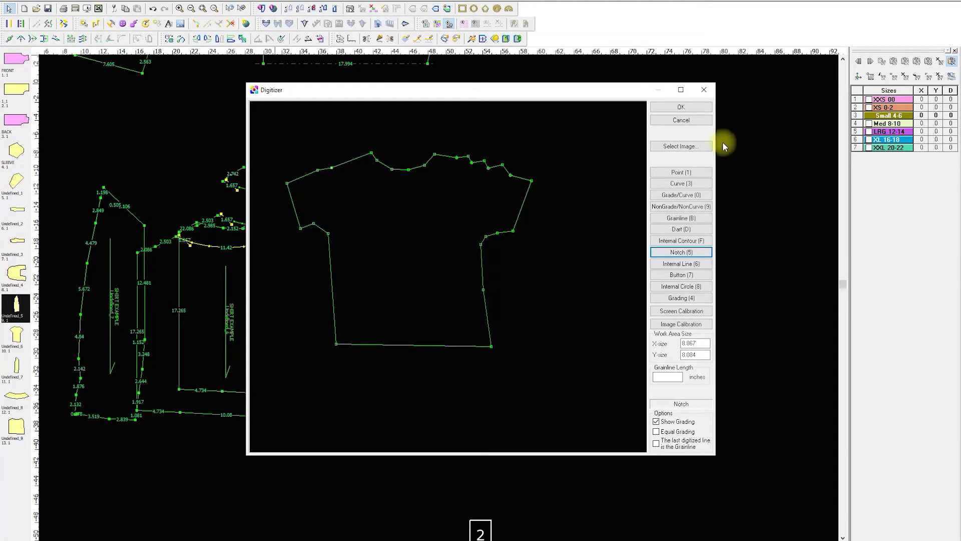
Step: Draw a nearly vertical grainline down the center of the shirt body
{"action": "left_click", "coordinate": [681, 218]}
{"action": "left_click", "coordinate": [405, 208]}
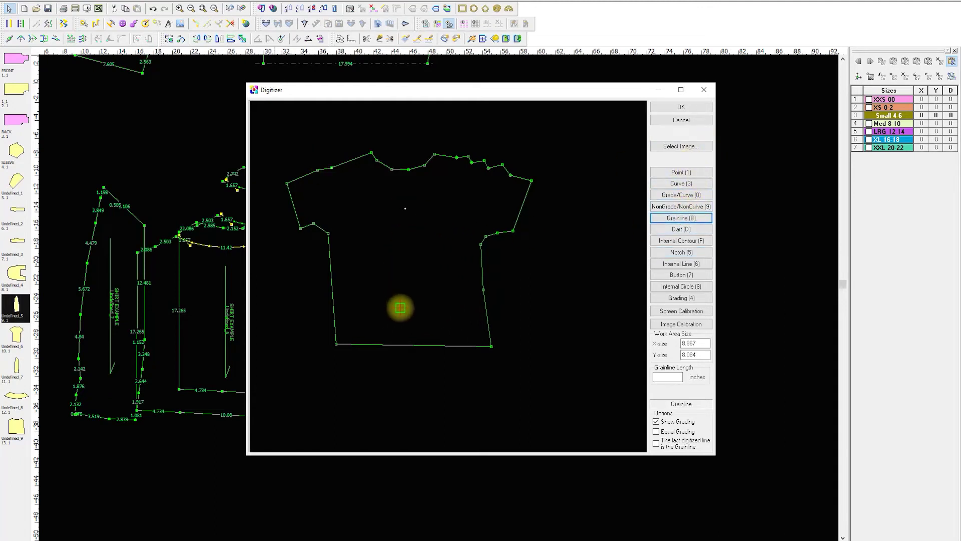
{"action": "left_click", "coordinate": [411, 308]}
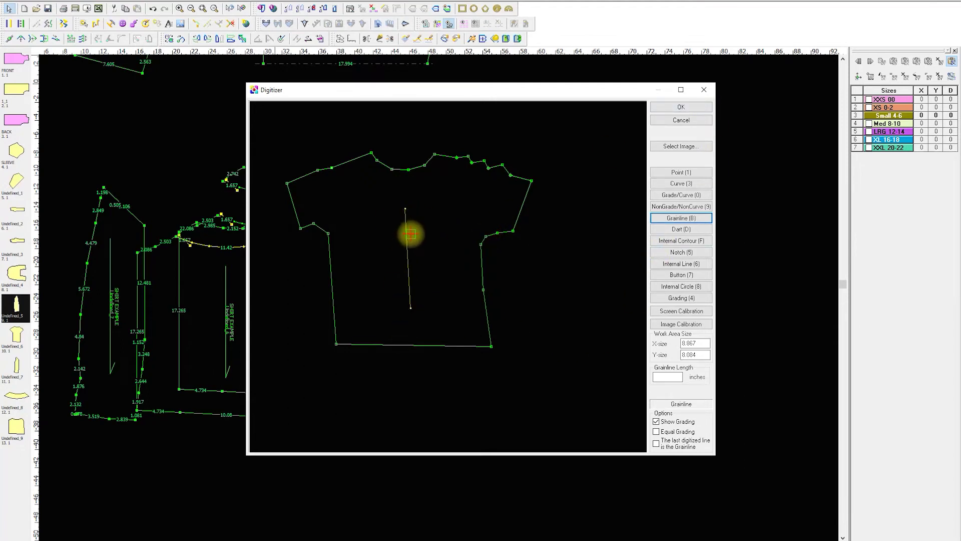
Step: Replace the grainline with a nearly vertical one right of the body's center and finish digitizing the piece
{"action": "left_click", "coordinate": [440, 206]}
{"action": "left_click", "coordinate": [443, 297]}
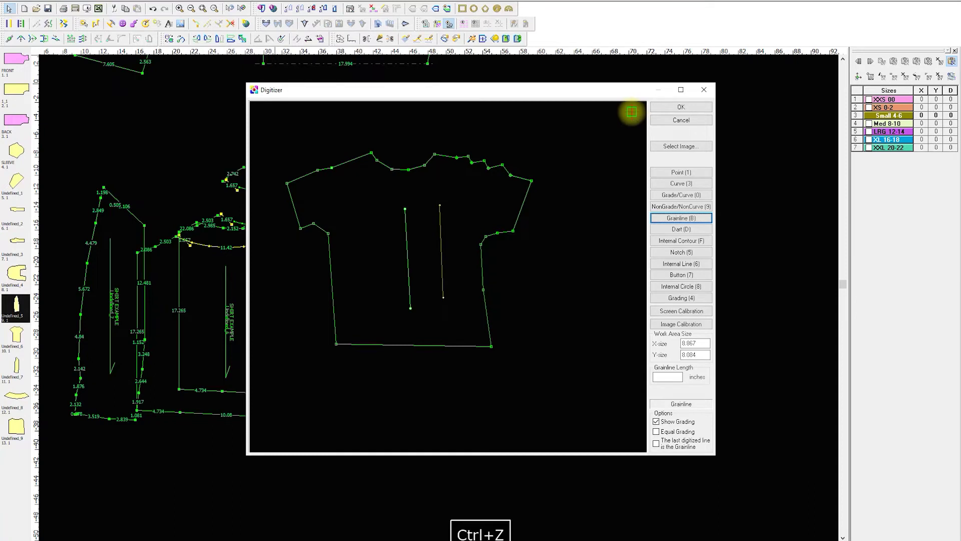
{"action": "key", "text": "ctrl+z"}
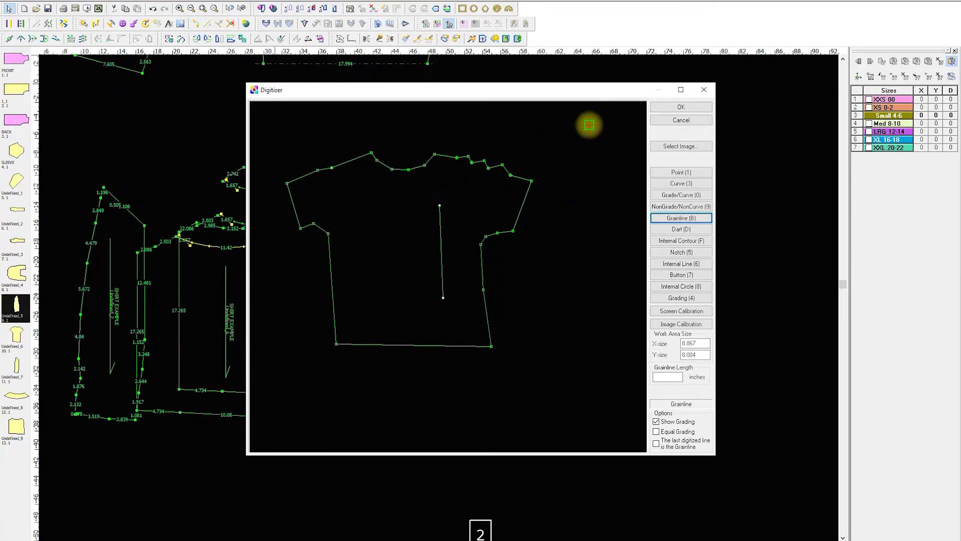
{"action": "left_click", "coordinate": [675, 111]}
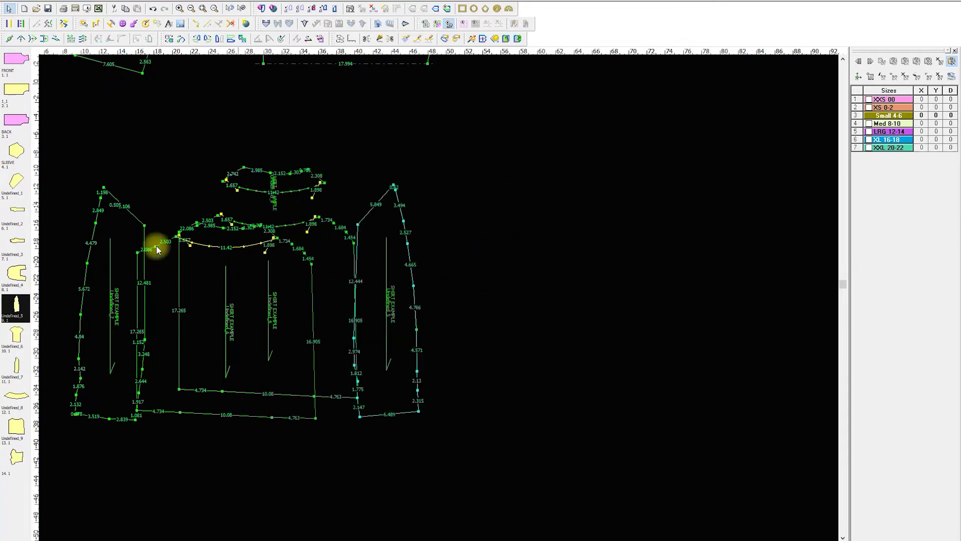
Step: Select the newly digitized shirt piece and move it up and slightly right, clear of the sweater piece
{"action": "left_click", "coordinate": [15, 463]}
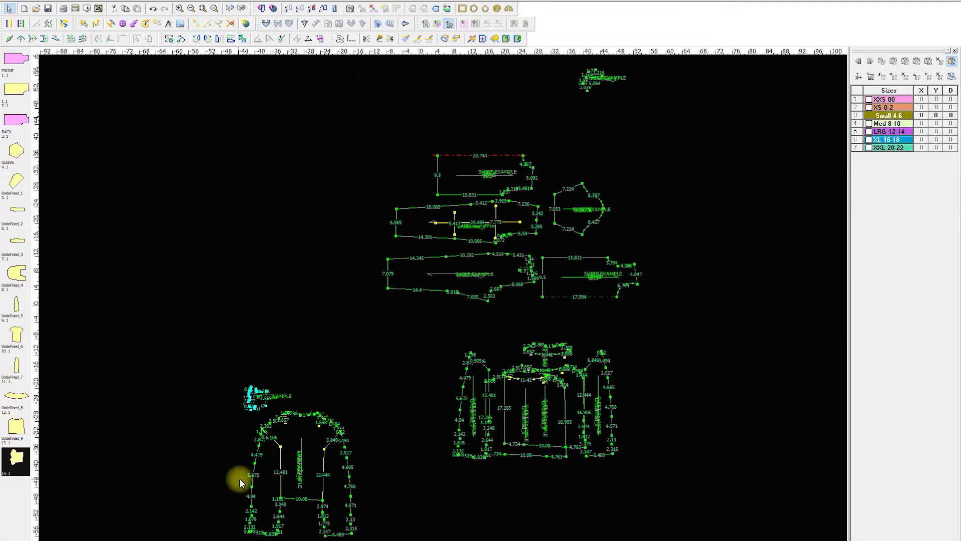
{"action": "scroll", "coordinate": [438, 297], "scroll_direction": "up", "scroll_amount": 3}
{"action": "scroll", "coordinate": [438, 299], "scroll_direction": "up", "scroll_amount": 3}
{"action": "left_click_drag", "start_coordinate": [412, 333], "coordinate": [440, 230]}
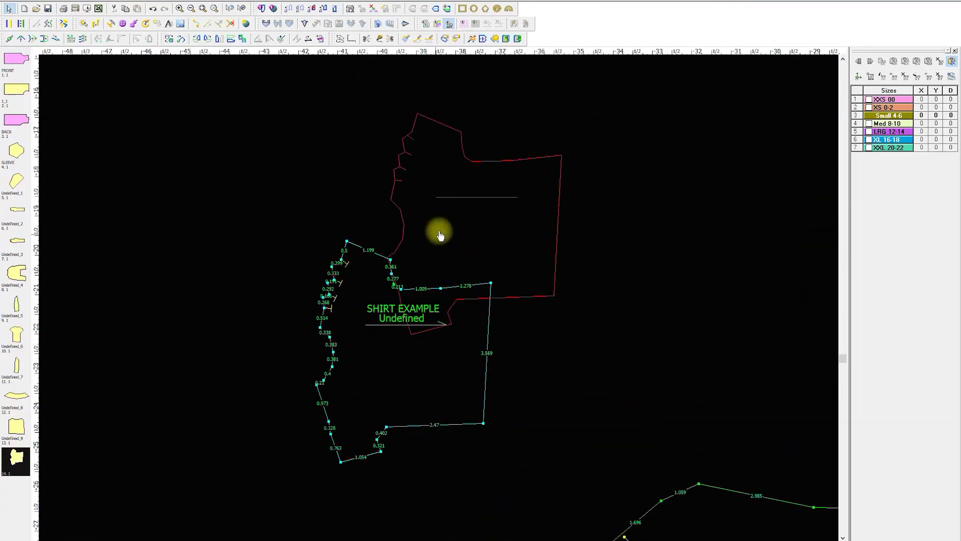
Step: Examine the new shirt piece's outline points, grainline and shoulder notches up close
{"action": "scroll", "coordinate": [438, 300], "scroll_direction": "down", "scroll_amount": 1}
{"action": "scroll", "coordinate": [439, 299], "scroll_direction": "up", "scroll_amount": 3}
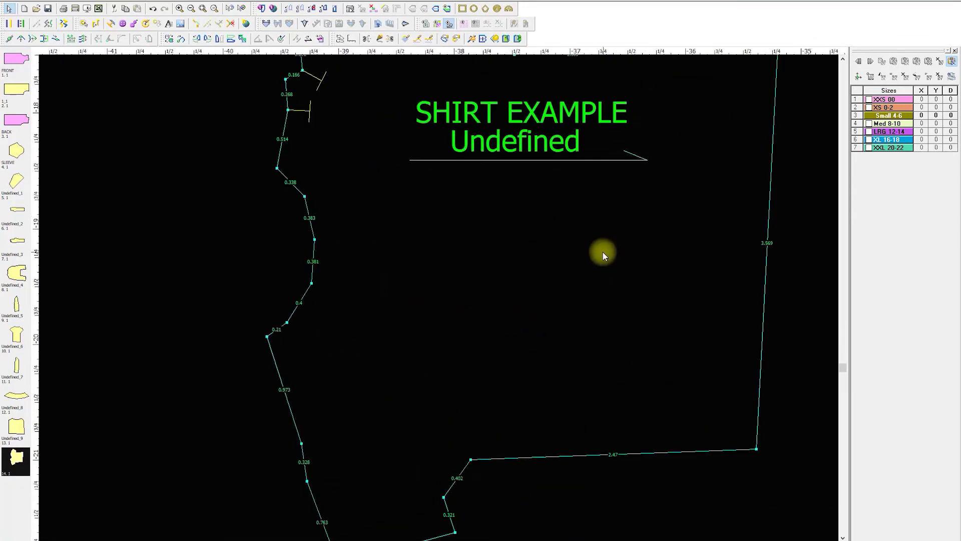
{"action": "scroll", "coordinate": [419, 300], "scroll_direction": "down", "scroll_amount": 2}
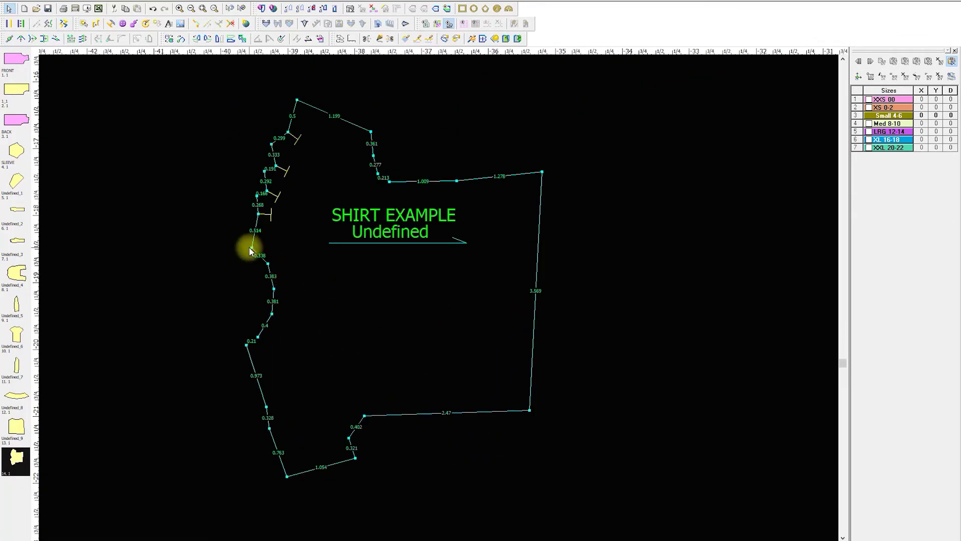
{"action": "left_click", "coordinate": [274, 289]}
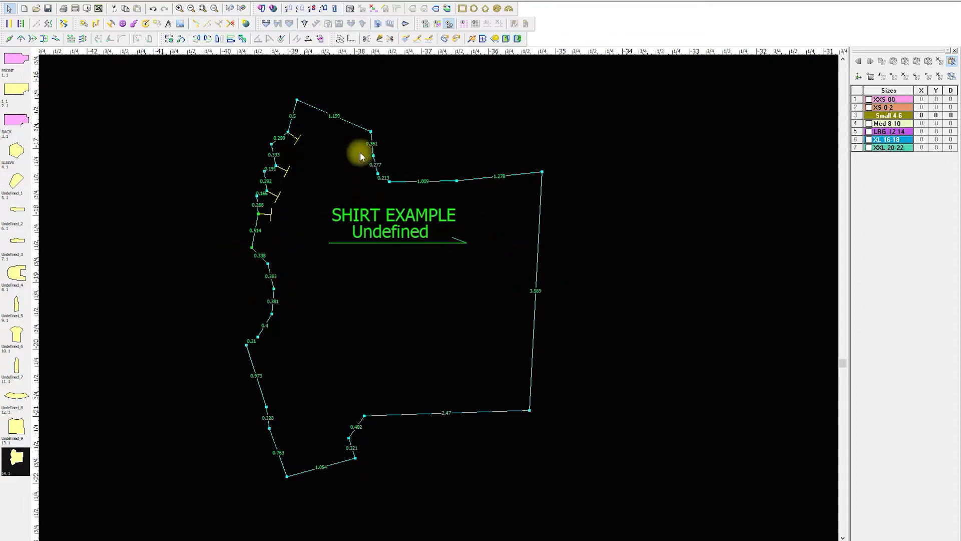
{"action": "left_click", "coordinate": [295, 104]}
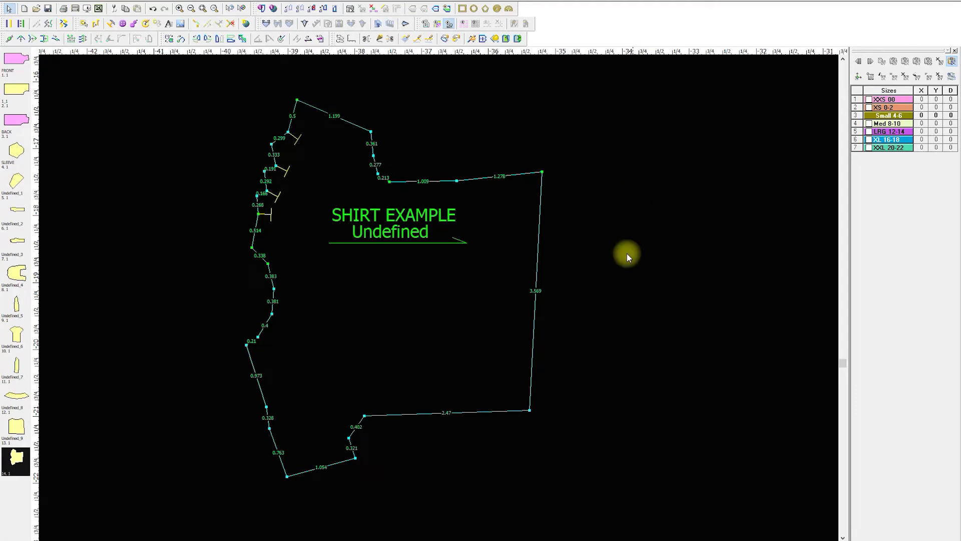
Step: Compare the new shirt piece with the sweater piece and the other pattern pieces in the work area
{"action": "scroll", "coordinate": [438, 300], "scroll_direction": "up", "scroll_amount": 3}
{"action": "scroll", "coordinate": [438, 300], "scroll_direction": "down", "scroll_amount": 4}
{"action": "scroll", "coordinate": [439, 299], "scroll_direction": "down", "scroll_amount": 2}
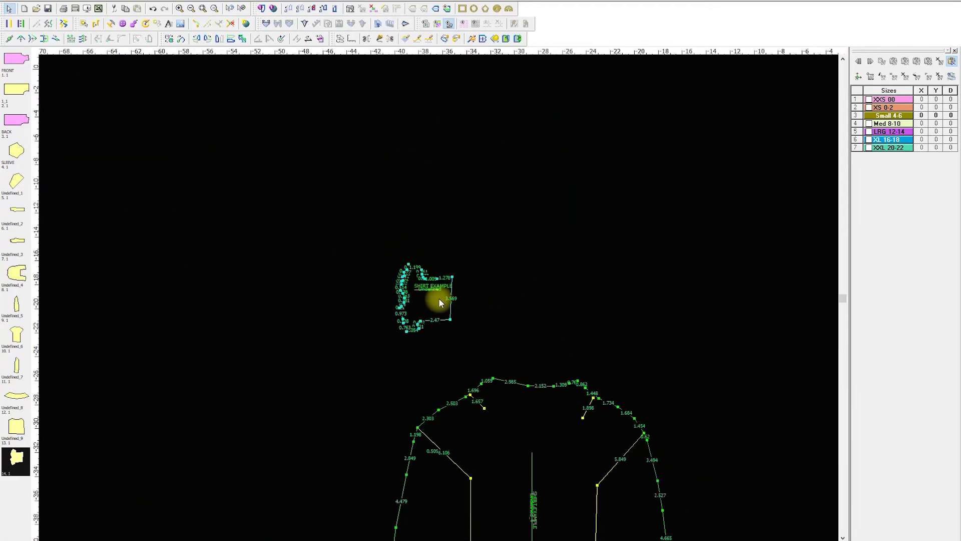
{"action": "scroll", "coordinate": [437, 299], "scroll_direction": "down", "scroll_amount": 2}
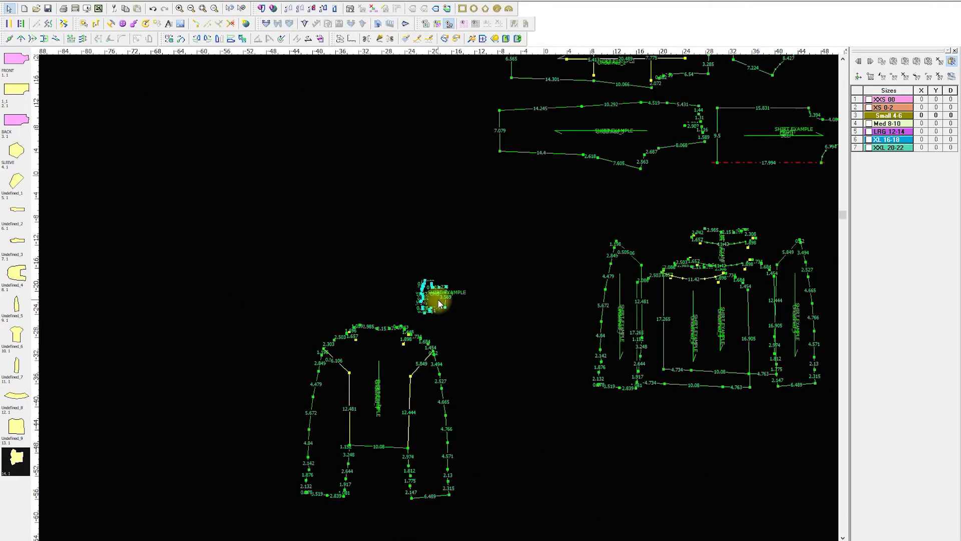
{"action": "left_click_drag", "start_coordinate": [437, 299], "coordinate": [521, 347]}
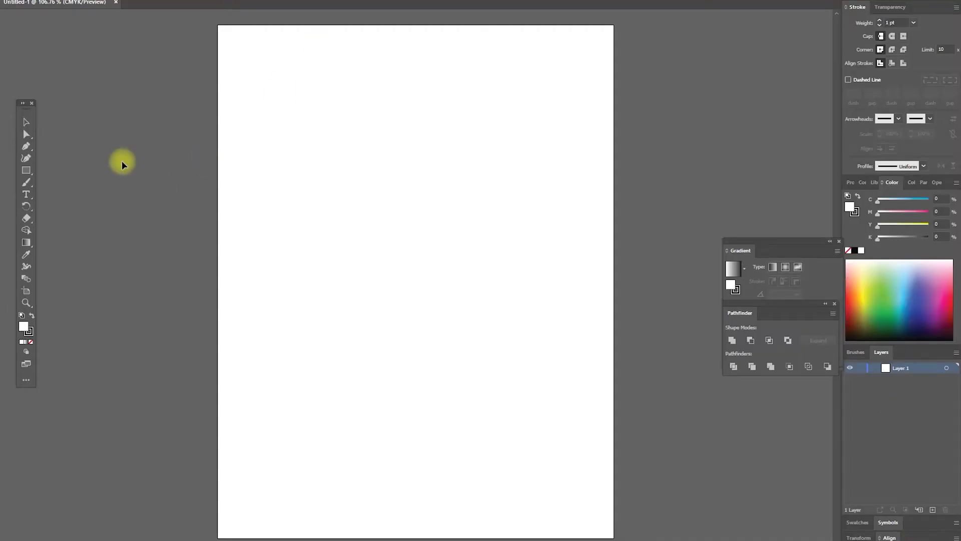
Step: Switch to Adobe Illustrator and use the Pen tool to draw a trouser piece's curved crotch seam and straight horizontal waistline
{"action": "left_click", "coordinate": [26, 145]}
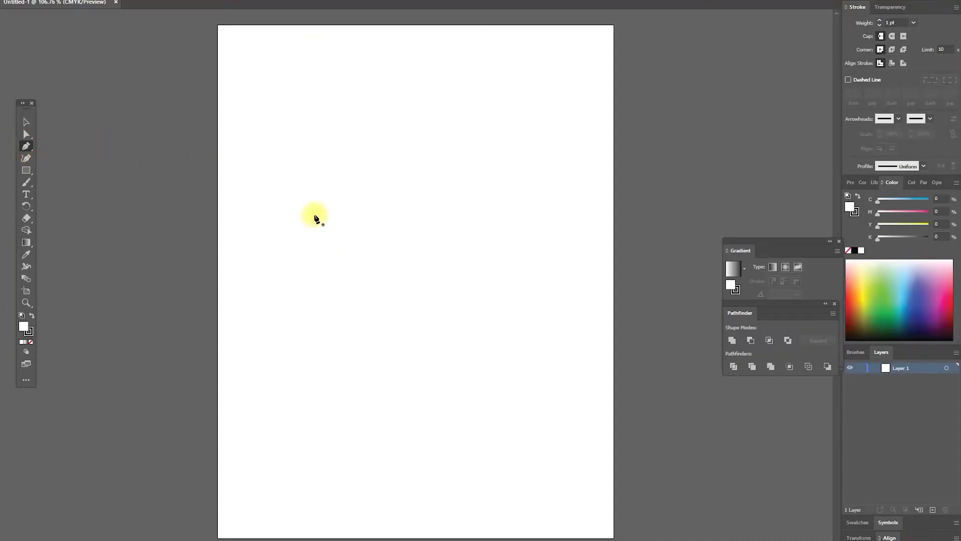
{"action": "left_click", "coordinate": [315, 180]}
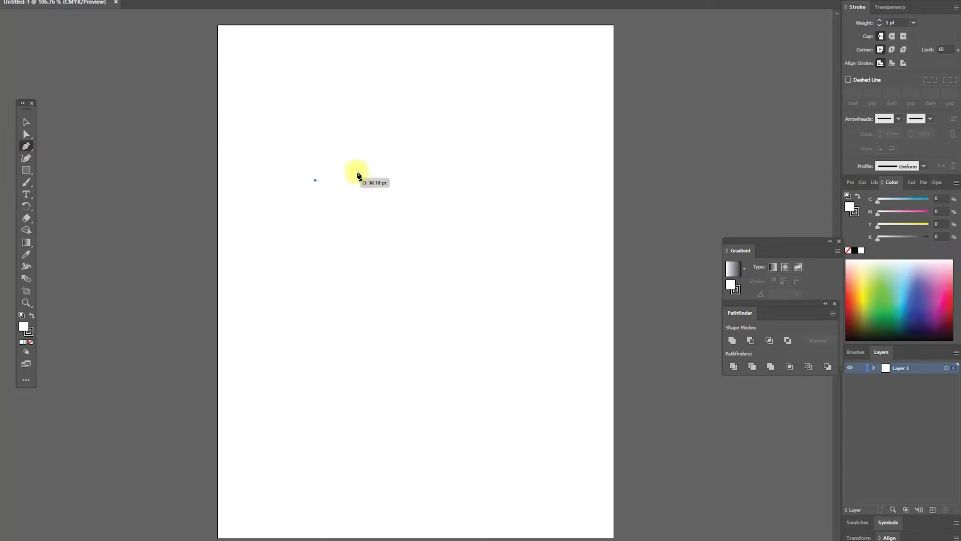
{"action": "left_click_drag", "start_coordinate": [350, 105], "coordinate": [350, 37]}
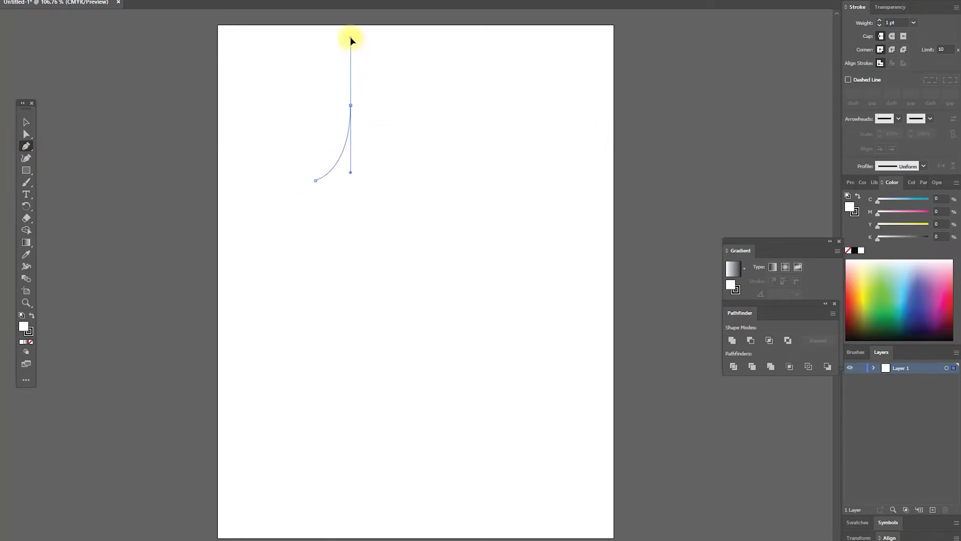
{"action": "left_click", "coordinate": [350, 105]}
{"action": "left_click", "coordinate": [424, 105]}
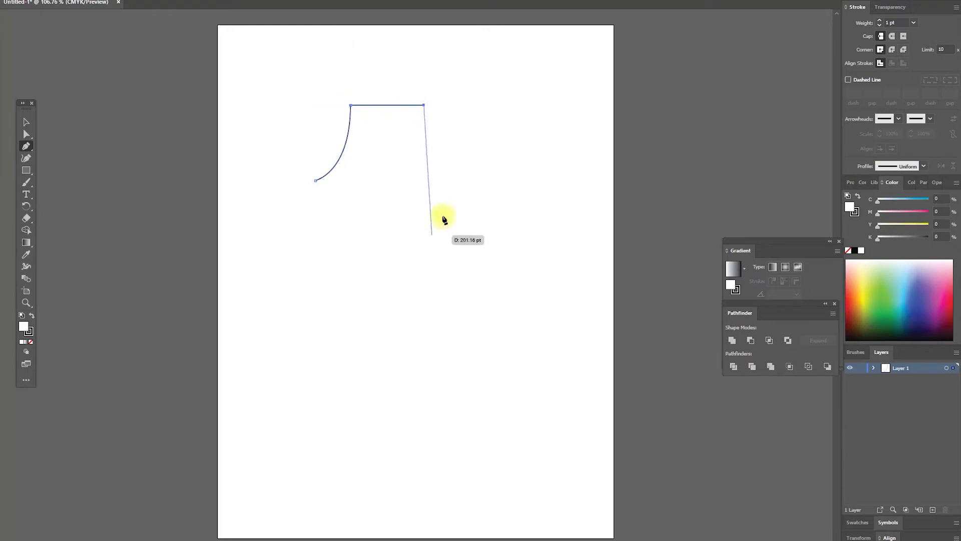
Step: Draw the curved side seam, straight hem and inseam, closing the trouser outline at the crotch point
{"action": "left_click_drag", "start_coordinate": [433, 183], "coordinate": [433, 236]}
{"action": "left_click", "coordinate": [405, 393]}
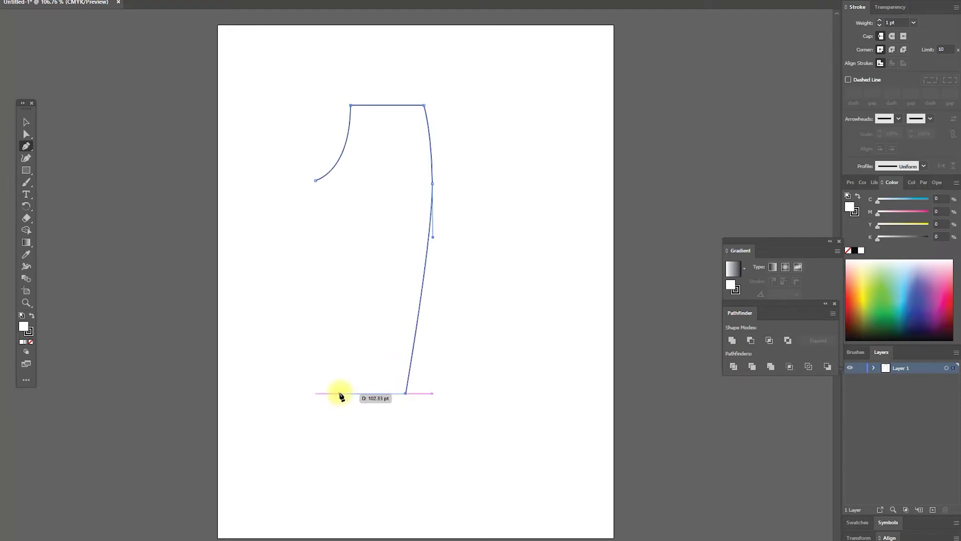
{"action": "left_click", "coordinate": [337, 393]}
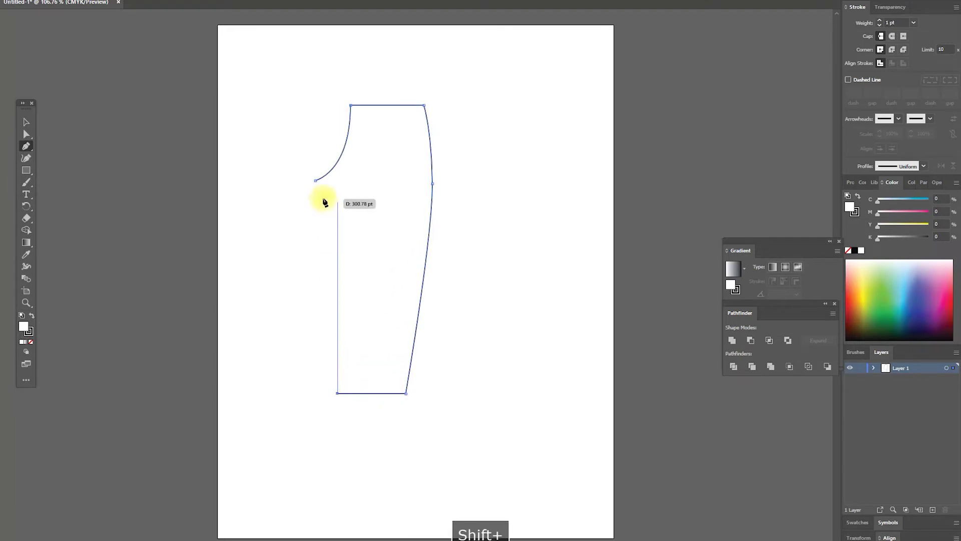
{"action": "left_click", "coordinate": [315, 181]}
{"action": "left_click", "coordinate": [351, 105]}
{"action": "left_click", "coordinate": [350, 171]}
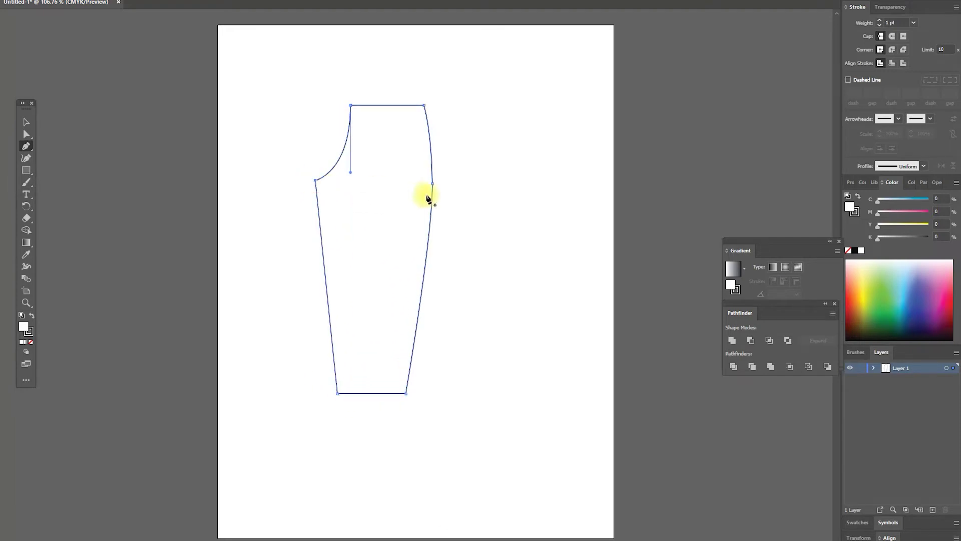
Step: Select the finished trouser outline and reposition it near the horizontal center of the artboard
{"action": "left_click", "coordinate": [26, 122]}
{"action": "left_click", "coordinate": [386, 179]}
{"action": "left_click_drag", "start_coordinate": [404, 190], "coordinate": [441, 201]}
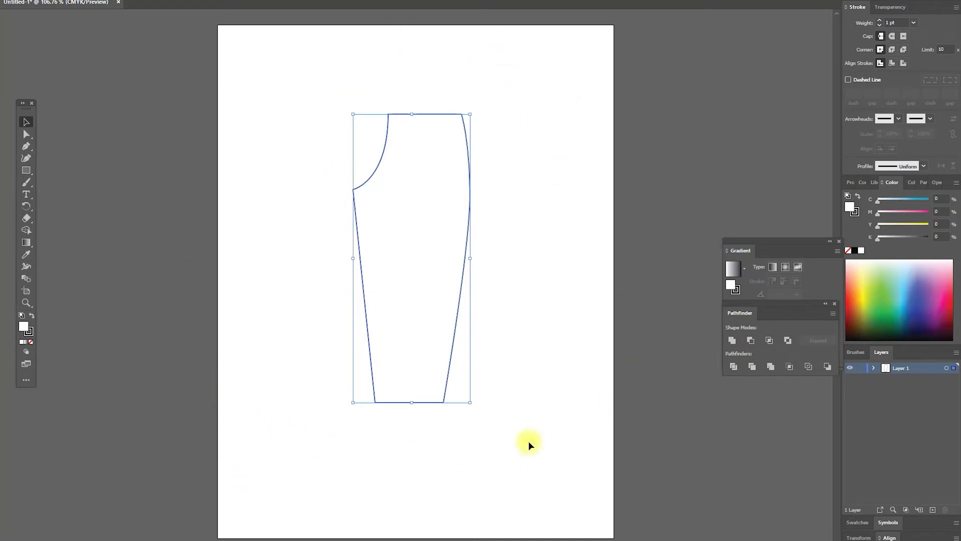
{"action": "left_click_drag", "start_coordinate": [450, 178], "coordinate": [377, 179]}
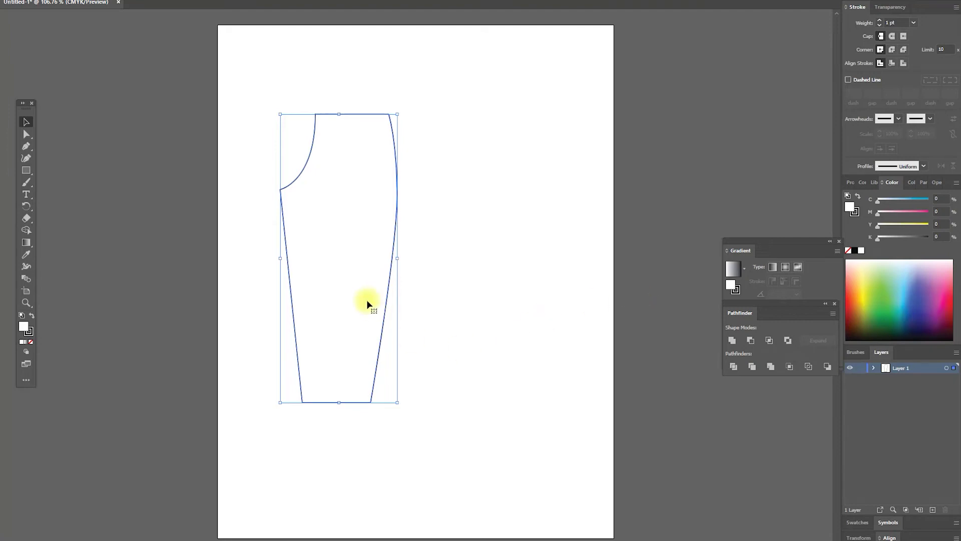
{"action": "left_click_drag", "start_coordinate": [366, 303], "coordinate": [415, 312]}
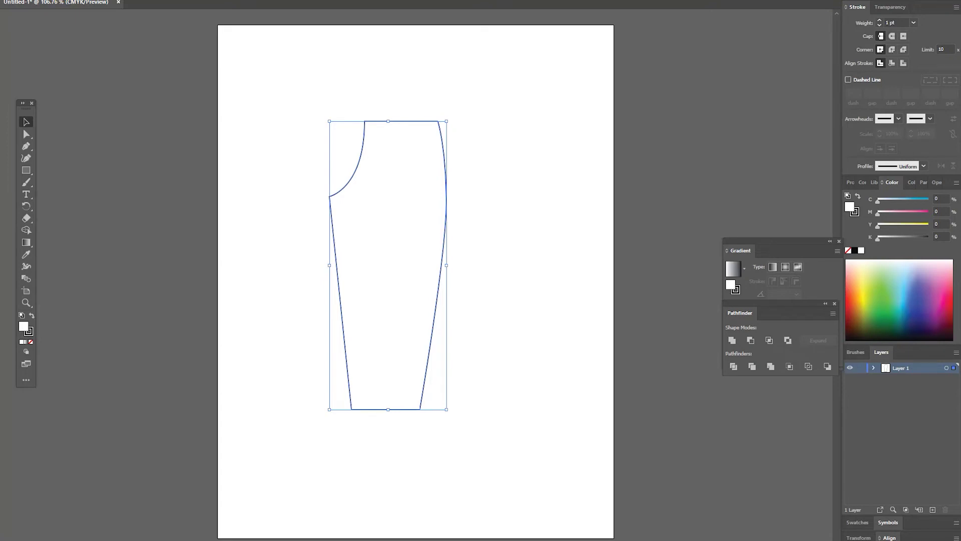
Step: View the export options available for the trouser drawing
{"action": "key", "text": "alt+f"}
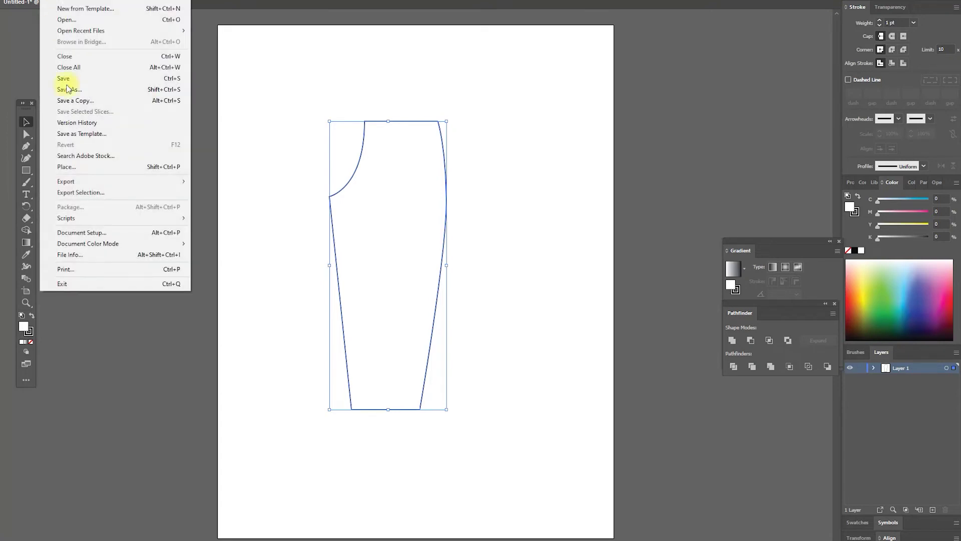
{"action": "mouse_move", "coordinate": [99, 182]}
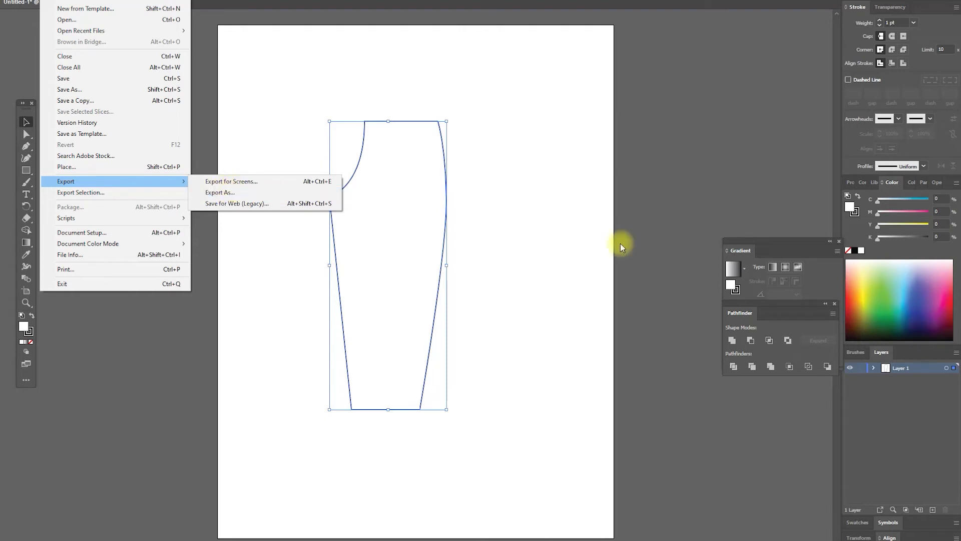
{"action": "left_click", "coordinate": [683, 209]}
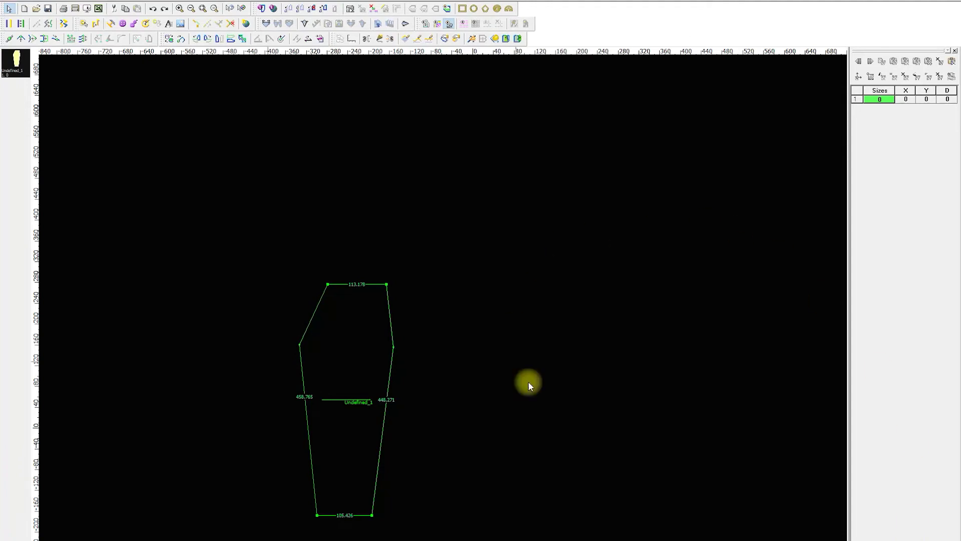
Step: Switch to TUKAcad and import the DXF file pant using inches and a scale factor of 1
{"action": "left_click", "coordinate": [9, 2]}
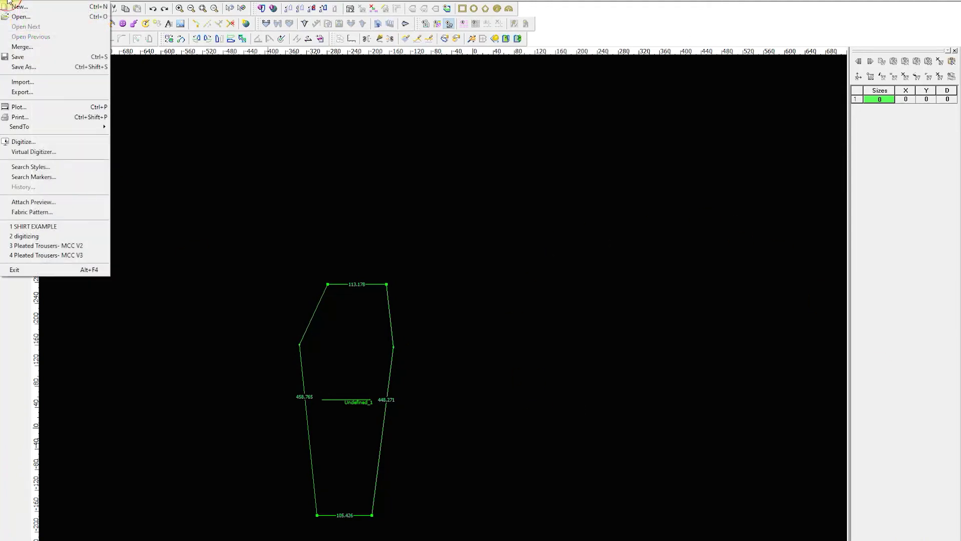
{"action": "left_click", "coordinate": [23, 83]}
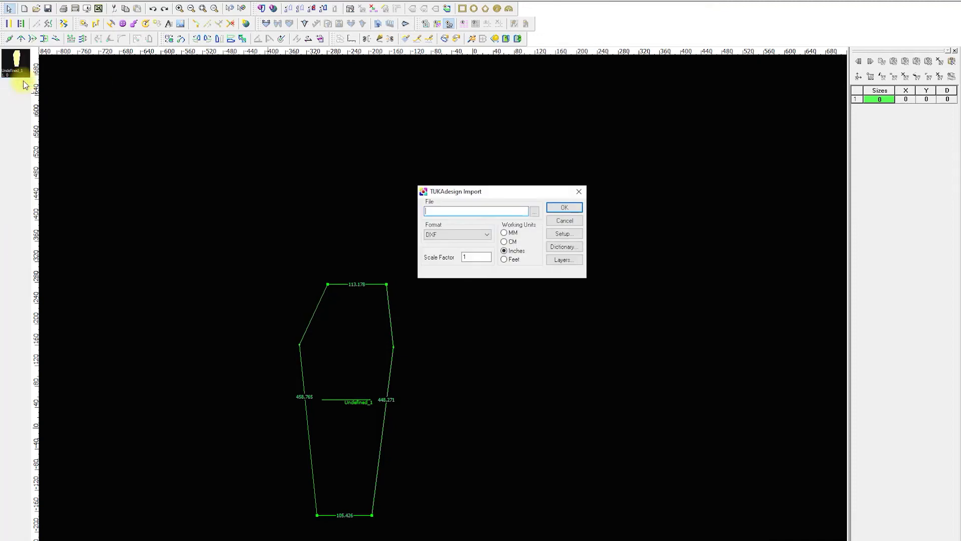
{"action": "left_click", "coordinate": [535, 211]}
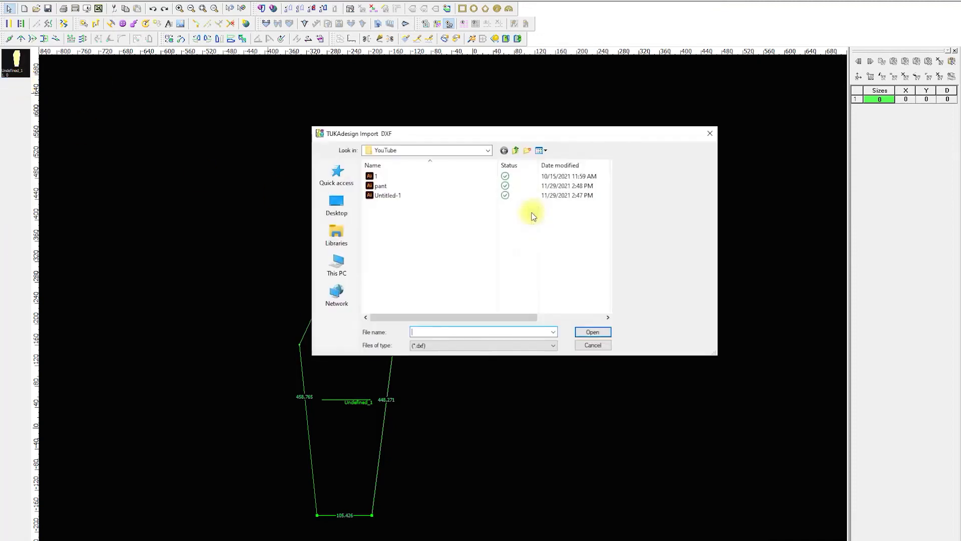
{"action": "left_click", "coordinate": [391, 188]}
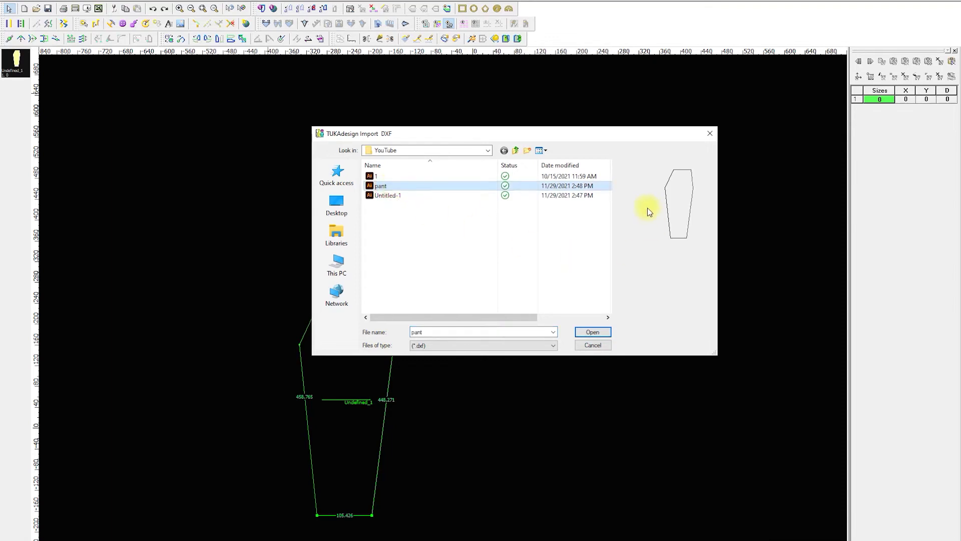
{"action": "left_click", "coordinate": [421, 196]}
{"action": "left_click", "coordinate": [401, 179]}
{"action": "left_click", "coordinate": [402, 183]}
{"action": "left_click", "coordinate": [599, 331]}
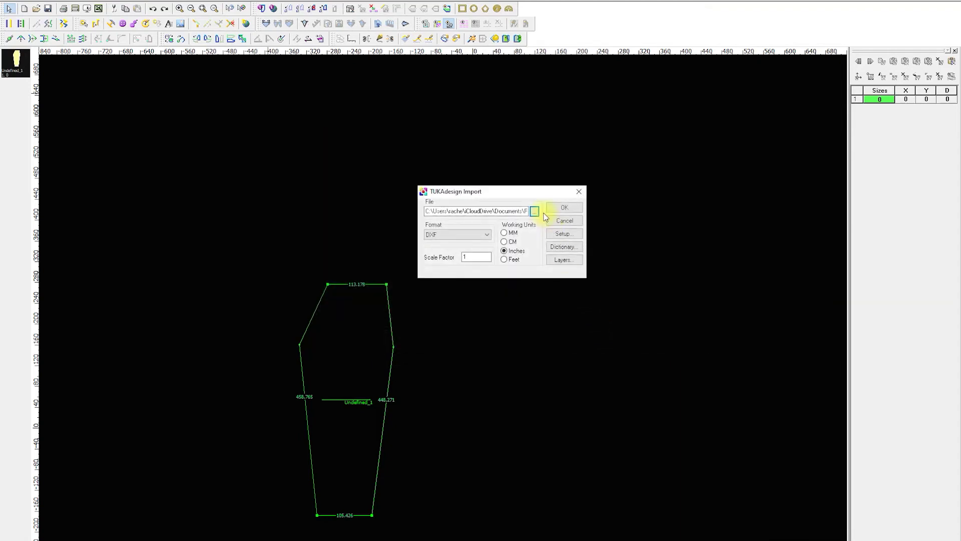
{"action": "left_click", "coordinate": [564, 208]}
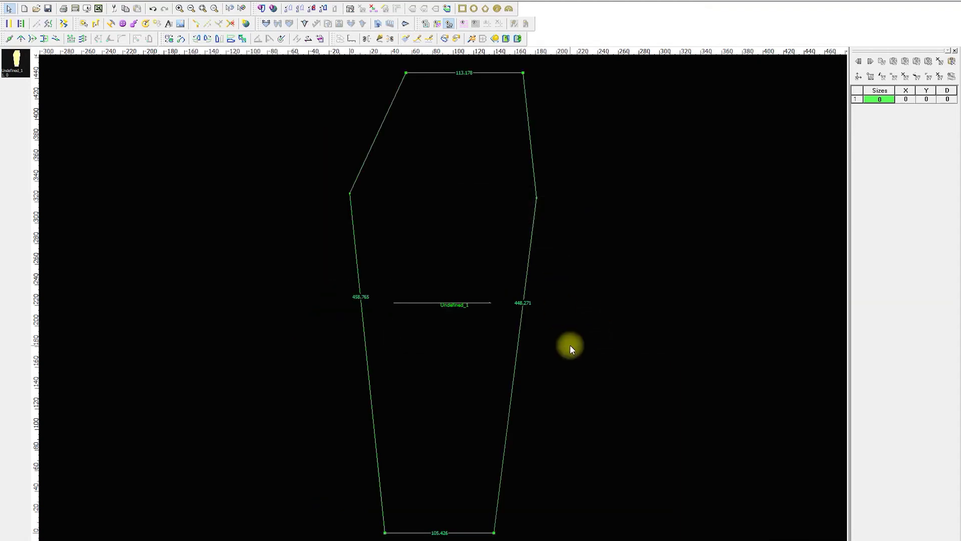
Step: Change the working units of the imported trouser pattern to feet
{"action": "scroll", "coordinate": [443, 301], "scroll_direction": "up", "scroll_amount": 5}
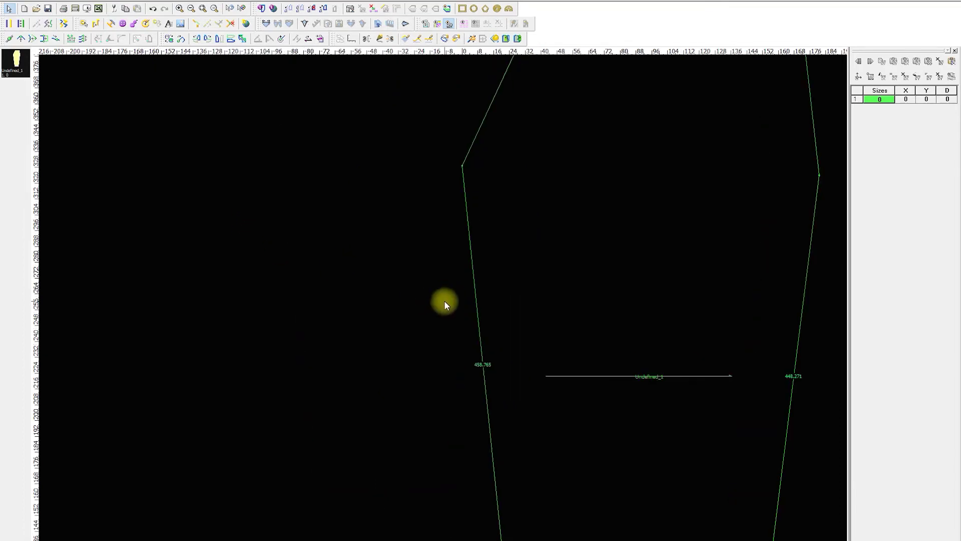
{"action": "scroll", "coordinate": [440, 300], "scroll_direction": "down", "scroll_amount": 5}
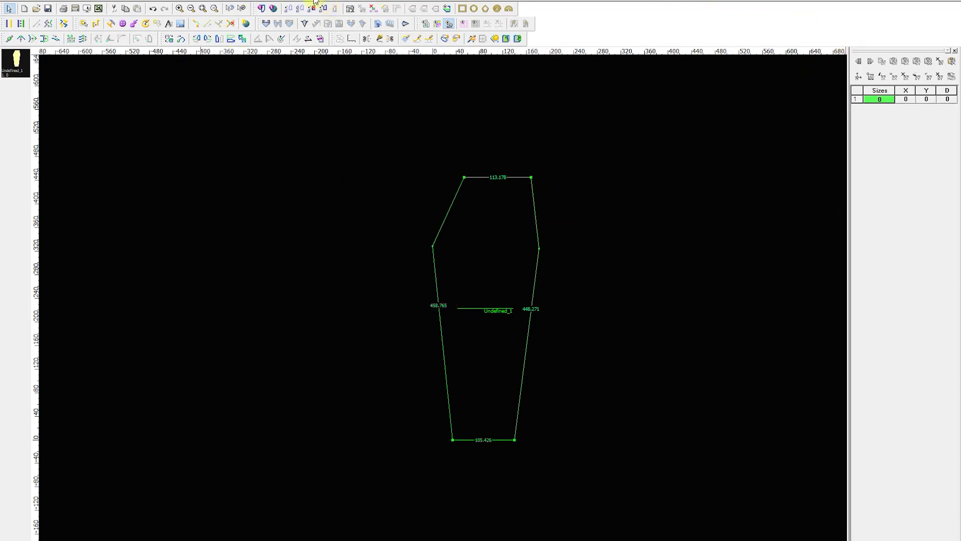
{"action": "left_click", "coordinate": [254, 1]}
{"action": "left_click", "coordinate": [11, 2]}
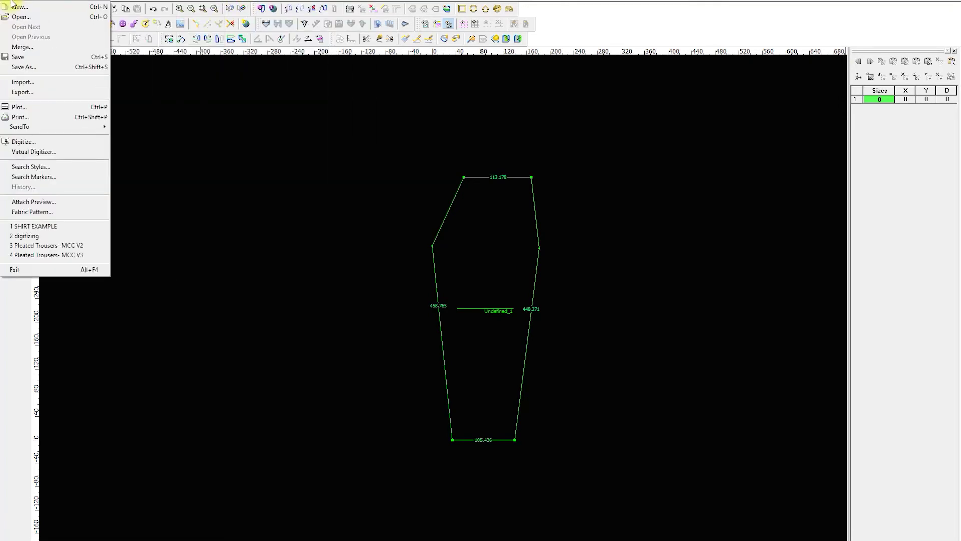
{"action": "mouse_move", "coordinate": [30, 2]}
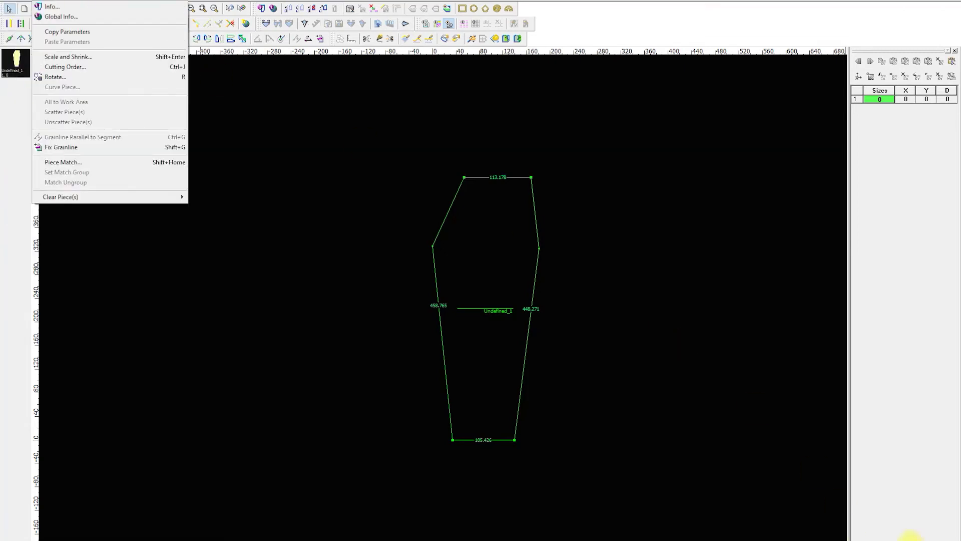
{"action": "left_click", "coordinate": [912, 536]}
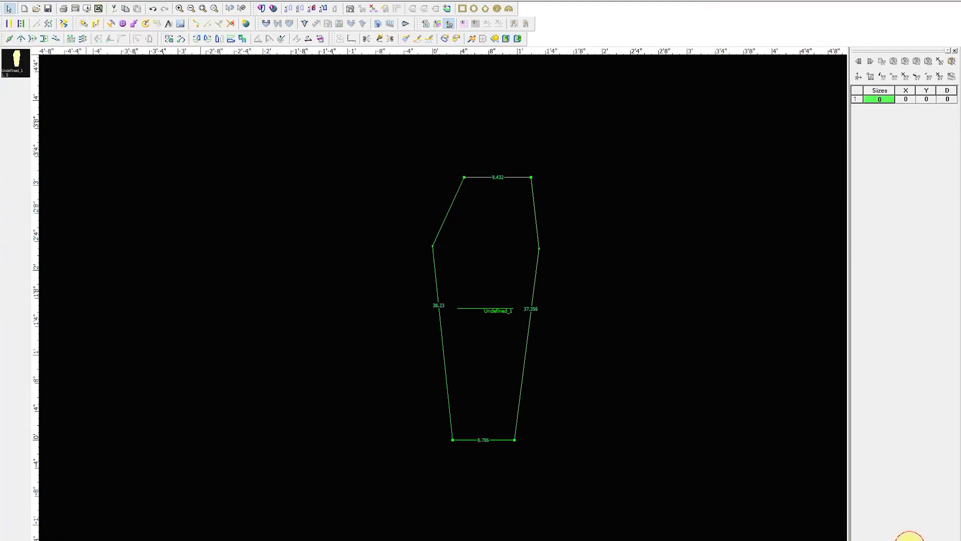
Step: Set the working units to inches
{"action": "left_click", "coordinate": [283, 1]}
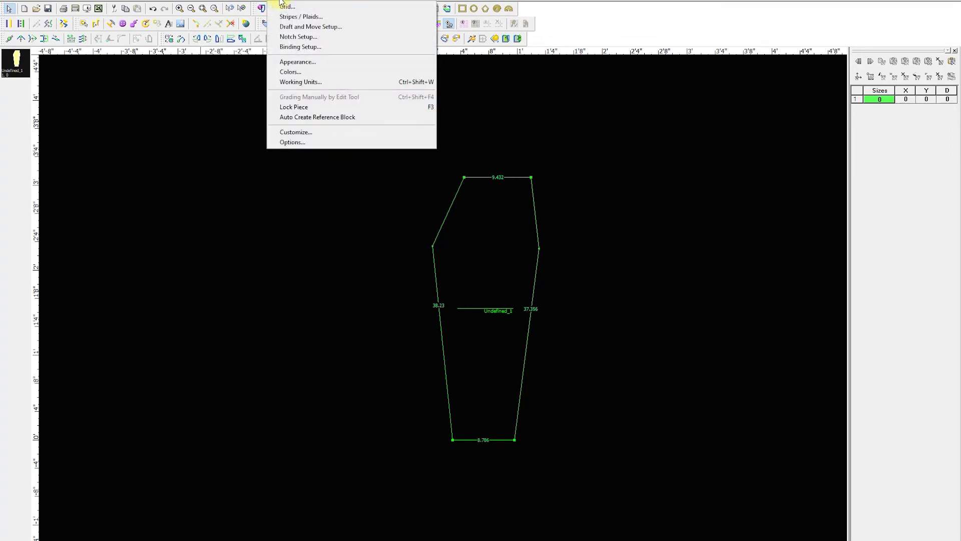
{"action": "left_click", "coordinate": [302, 85]}
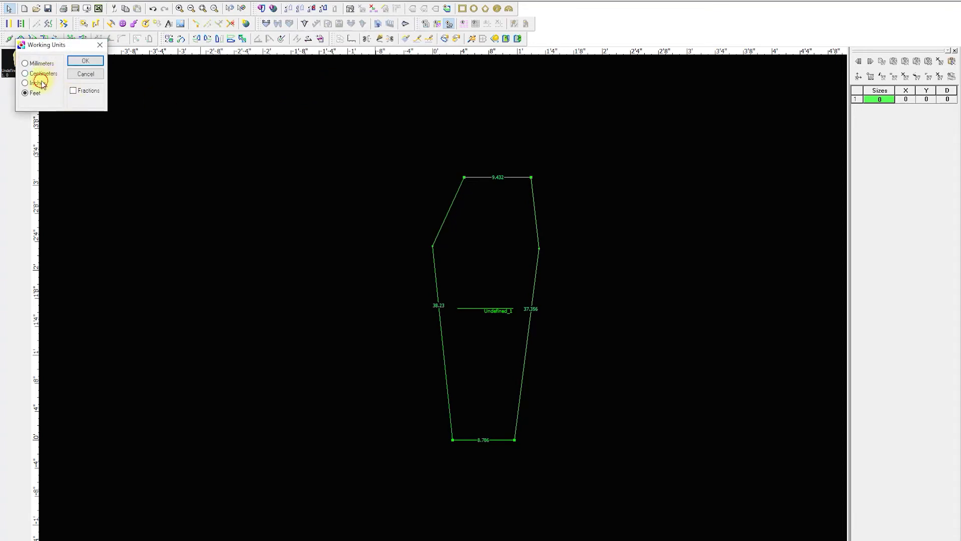
{"action": "left_click", "coordinate": [95, 60]}
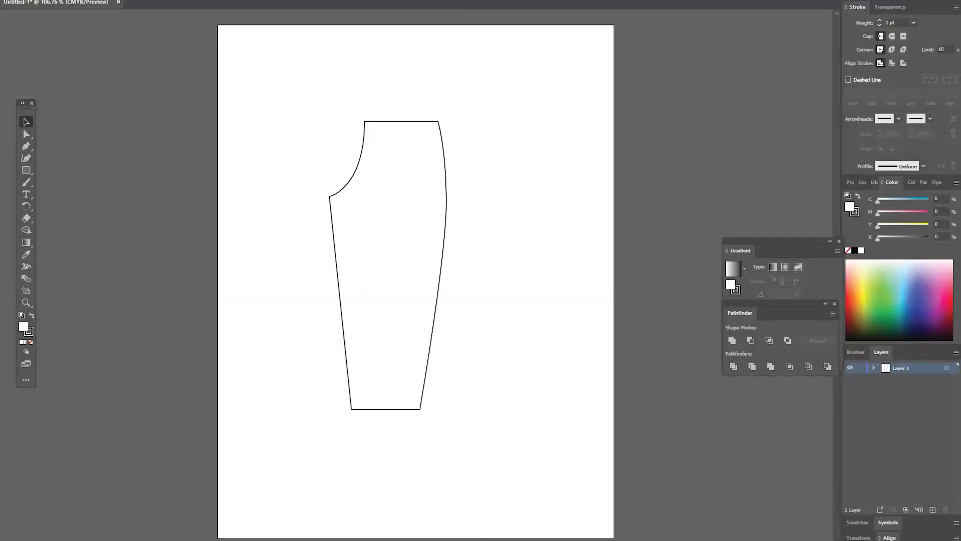
Step: Switch back to Adobe Illustrator, show the rulers around the trouser drawing and set their units to inches
{"action": "scroll", "coordinate": [251, 138], "scroll_direction": "up", "scroll_amount": 1}
{"action": "left_click", "coordinate": [175, 0]}
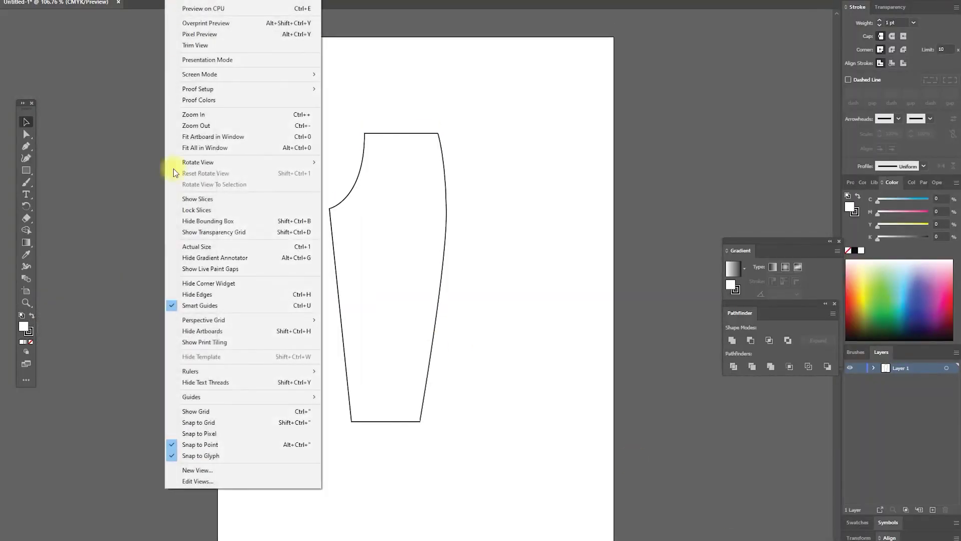
{"action": "mouse_move", "coordinate": [230, 371]}
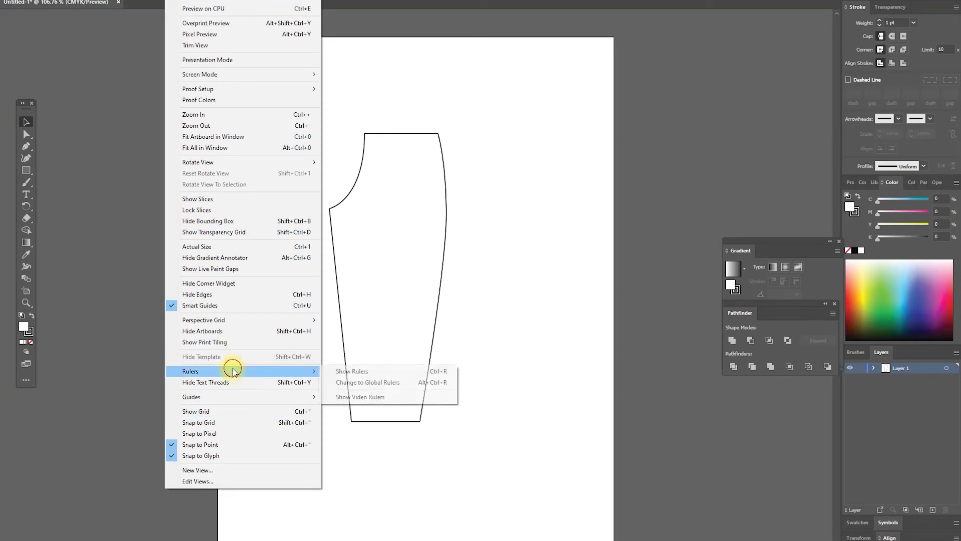
{"action": "left_click", "coordinate": [352, 370]}
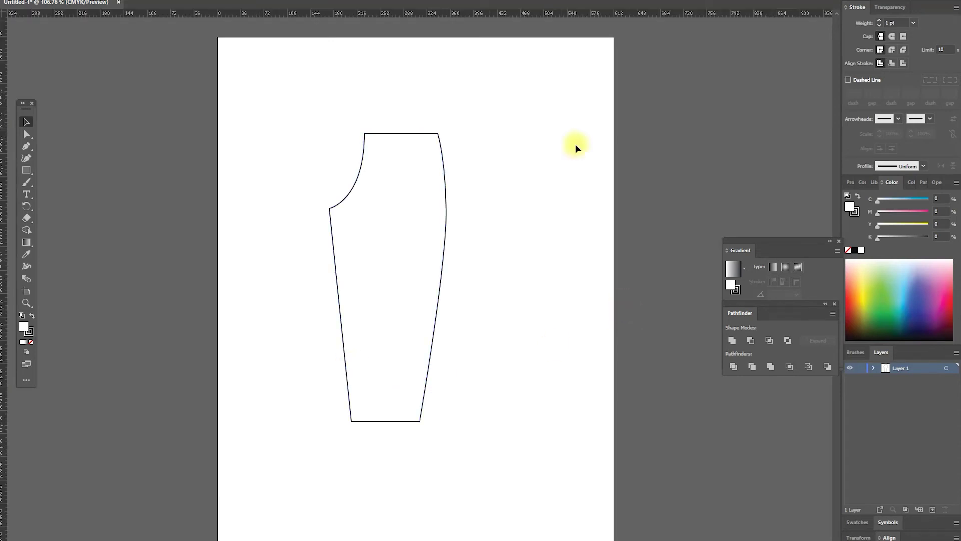
{"action": "right_click", "coordinate": [510, 5]}
{"action": "right_click", "coordinate": [508, 15]}
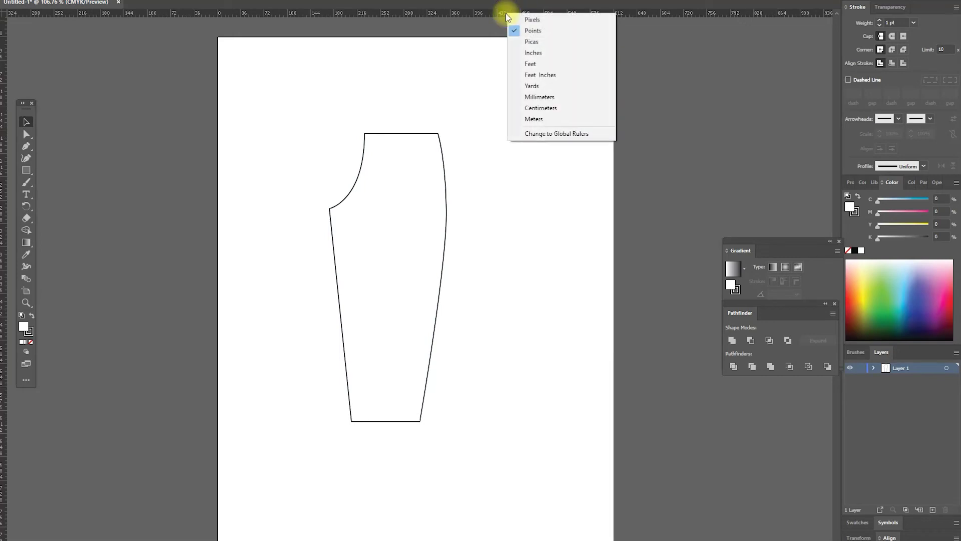
{"action": "left_click", "coordinate": [537, 50]}
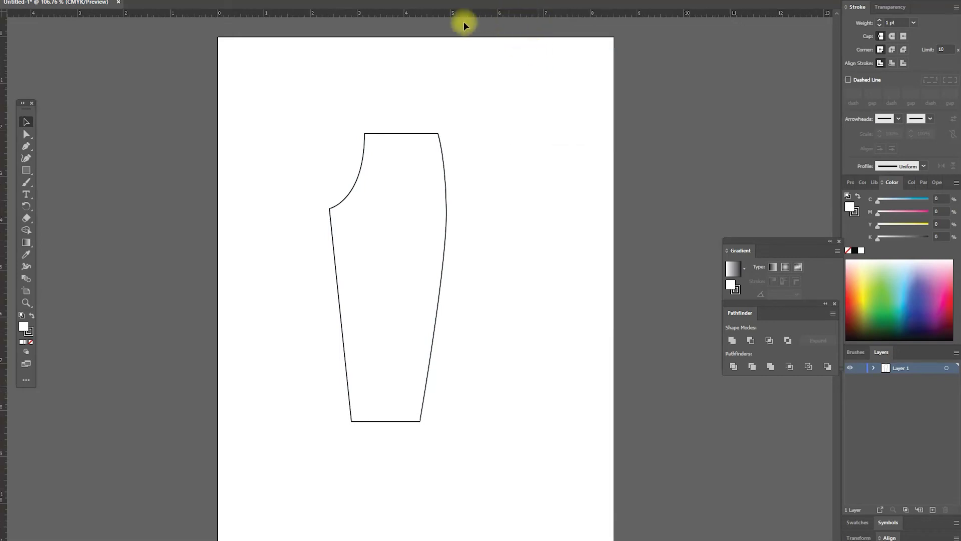
Step: Reposition the trouser drawing slightly and export it as DXF with 1 inch equal to 1 unit and Preserve Appearance
{"action": "left_click_drag", "start_coordinate": [390, 231], "coordinate": [400, 257]}
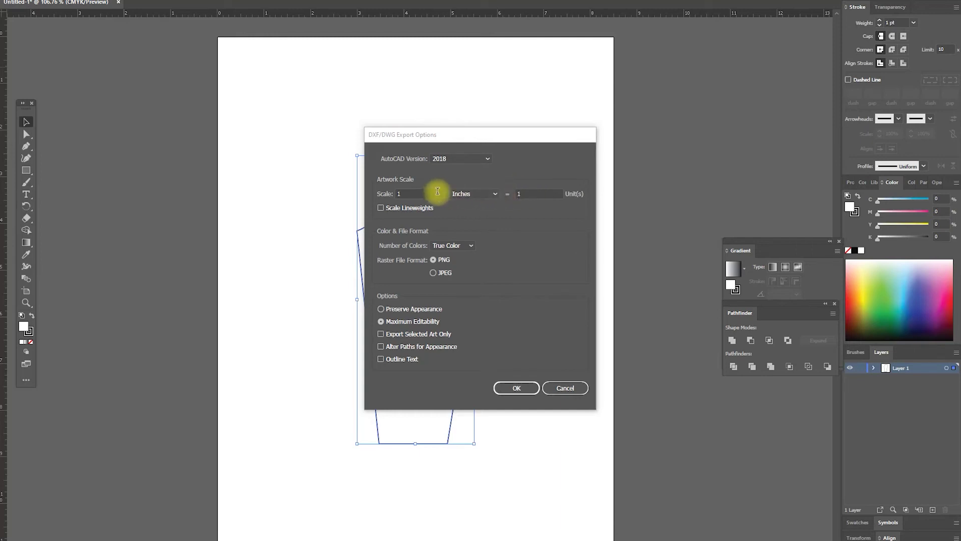
{"action": "left_click", "coordinate": [483, 194]}
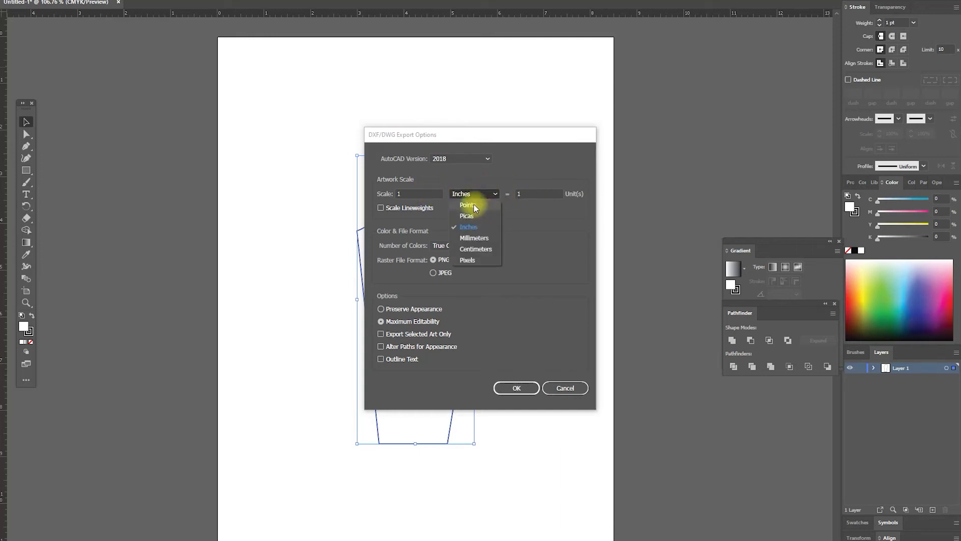
{"action": "left_click", "coordinate": [468, 226]}
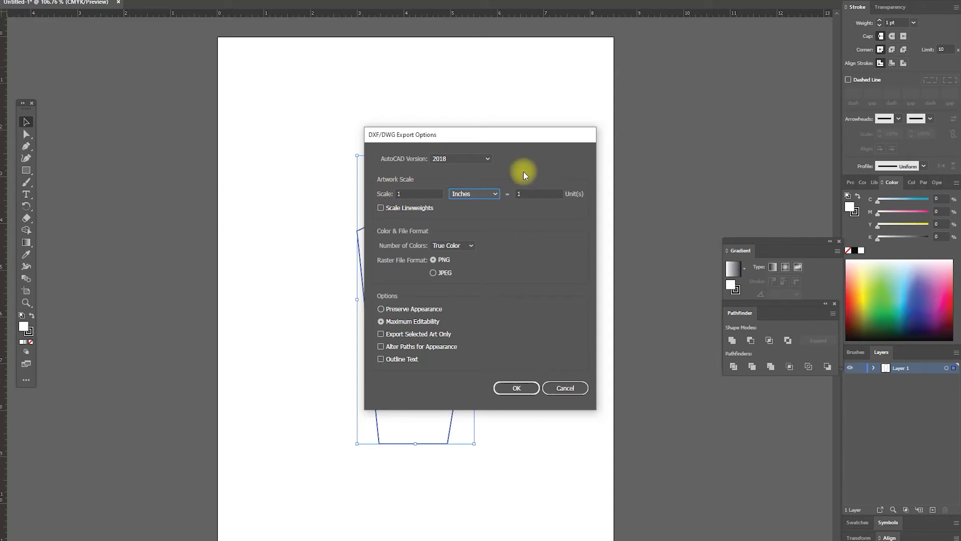
{"action": "left_click", "coordinate": [406, 309]}
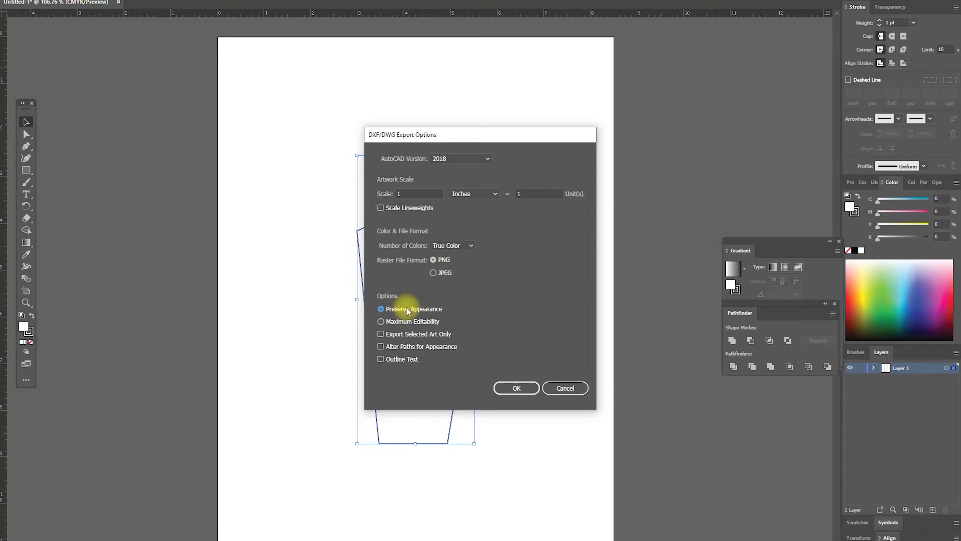
{"action": "left_click", "coordinate": [413, 322]}
{"action": "left_click", "coordinate": [414, 310]}
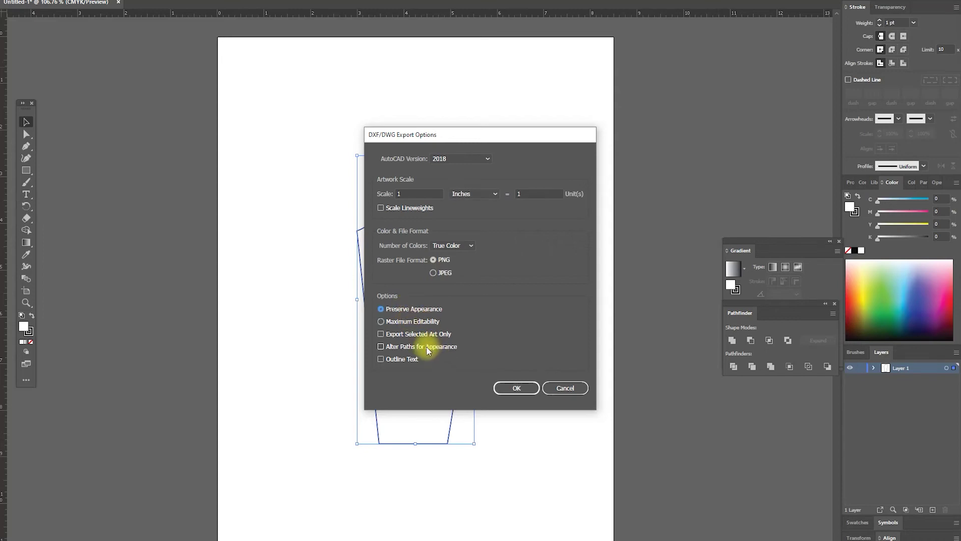
{"action": "left_click", "coordinate": [519, 388]}
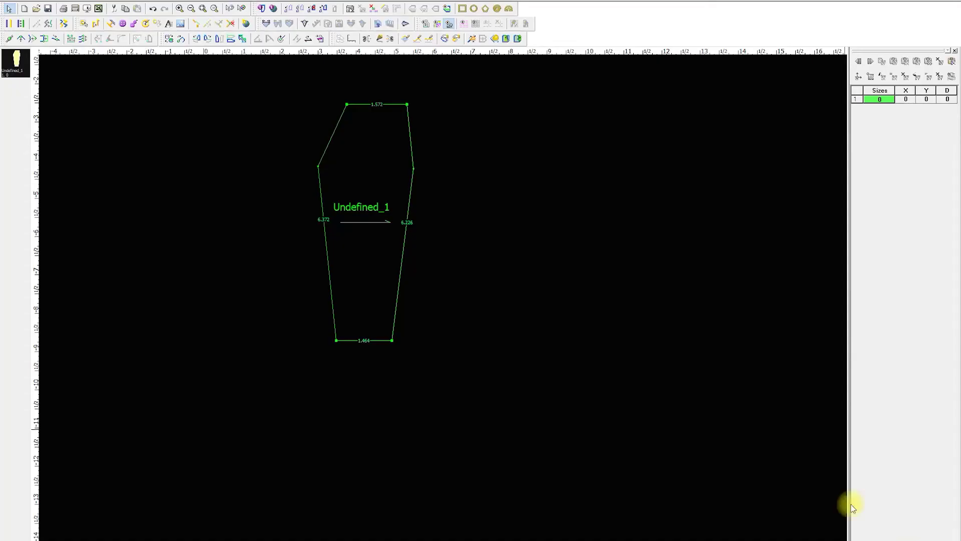
Step: Return to Adobe Illustrator and export the trouser drawing as DXF again with Alter Paths for Appearance enabled
{"action": "left_click_drag", "start_coordinate": [312, 164], "coordinate": [386, 257]}
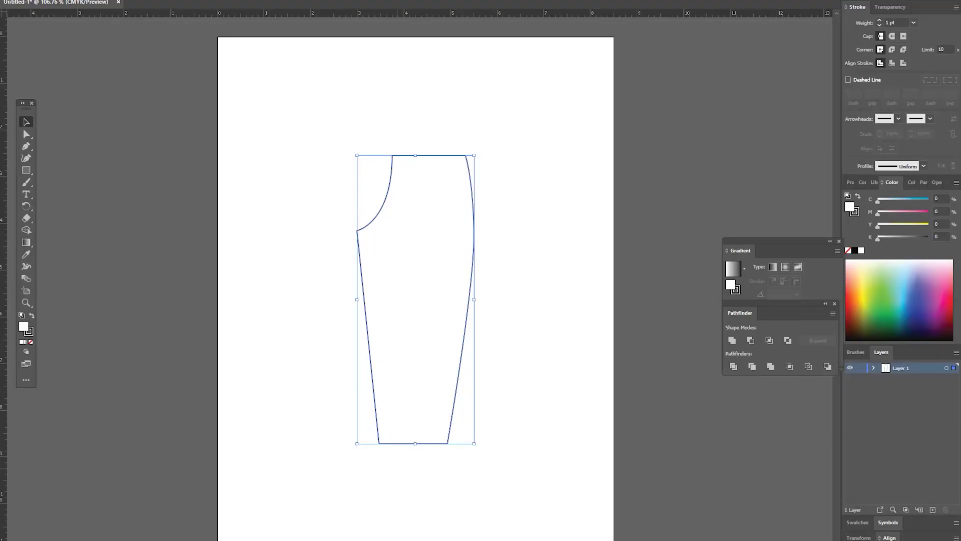
{"action": "left_click", "coordinate": [754, 520]}
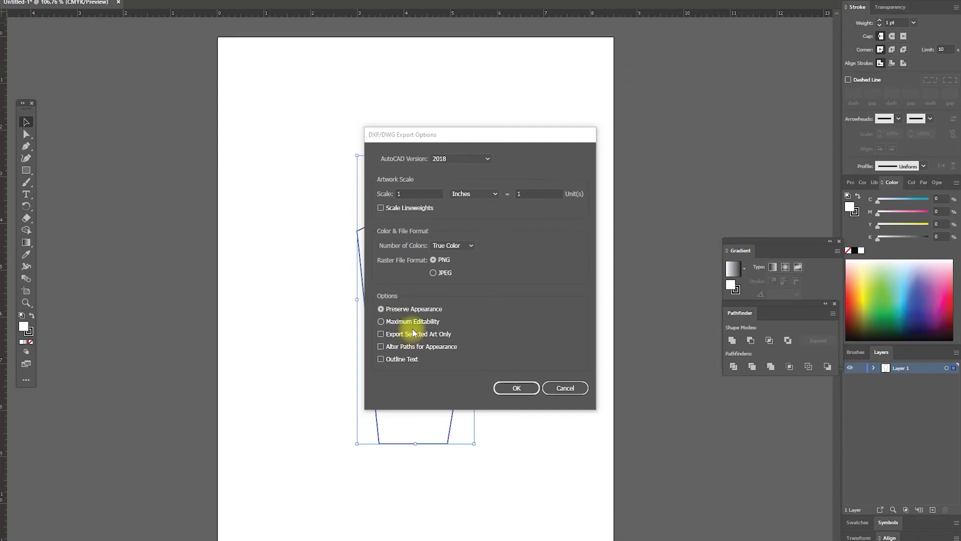
{"action": "left_click", "coordinate": [437, 348]}
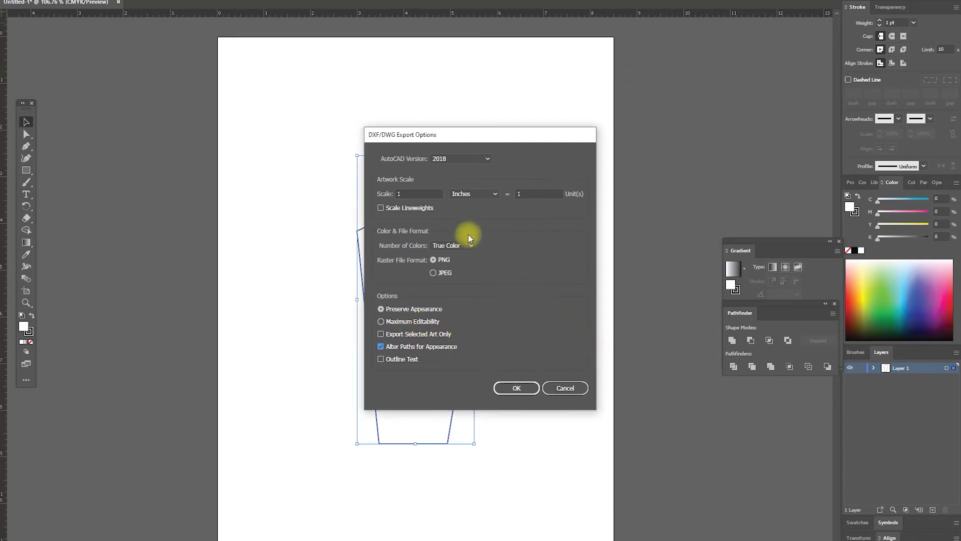
{"action": "left_click", "coordinate": [458, 245]}
{"action": "left_click", "coordinate": [459, 246]}
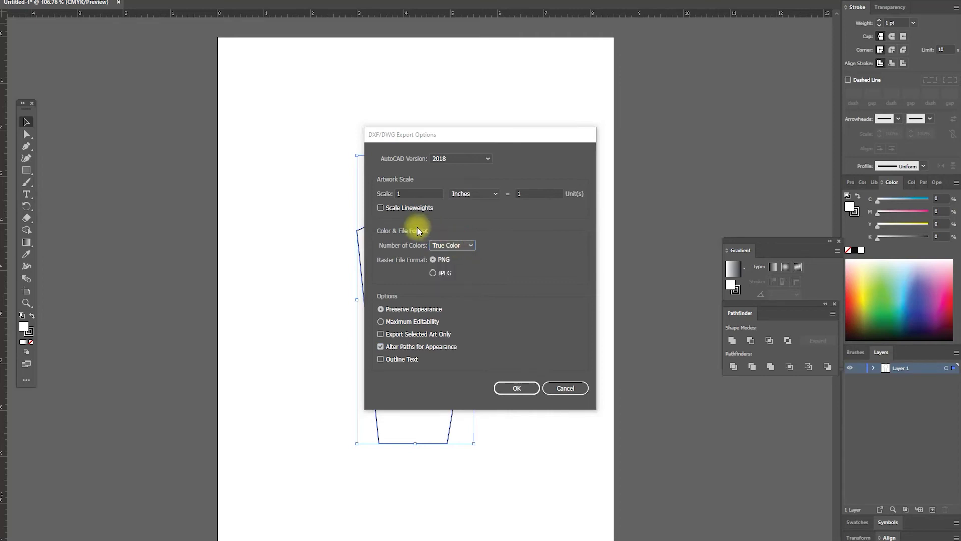
{"action": "left_click", "coordinate": [458, 159]}
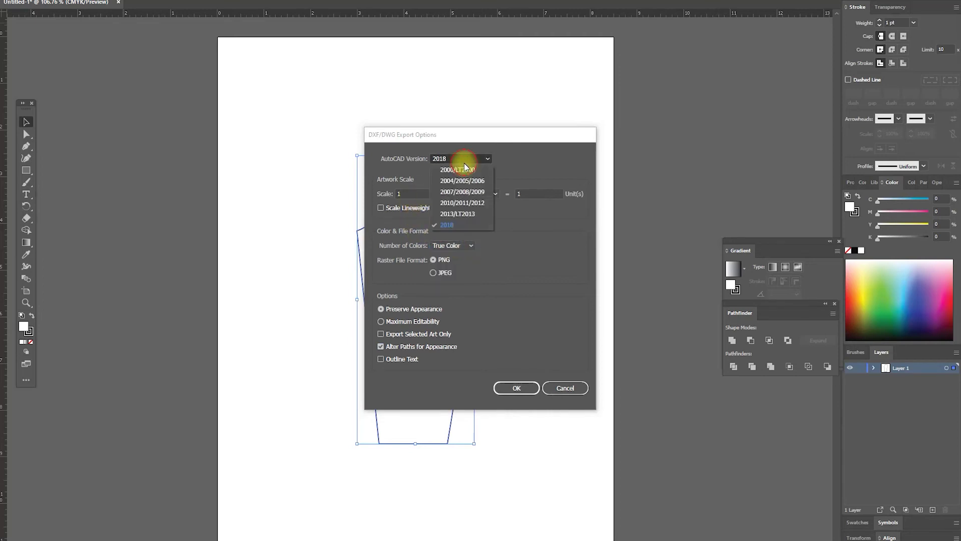
{"action": "left_click", "coordinate": [464, 163]}
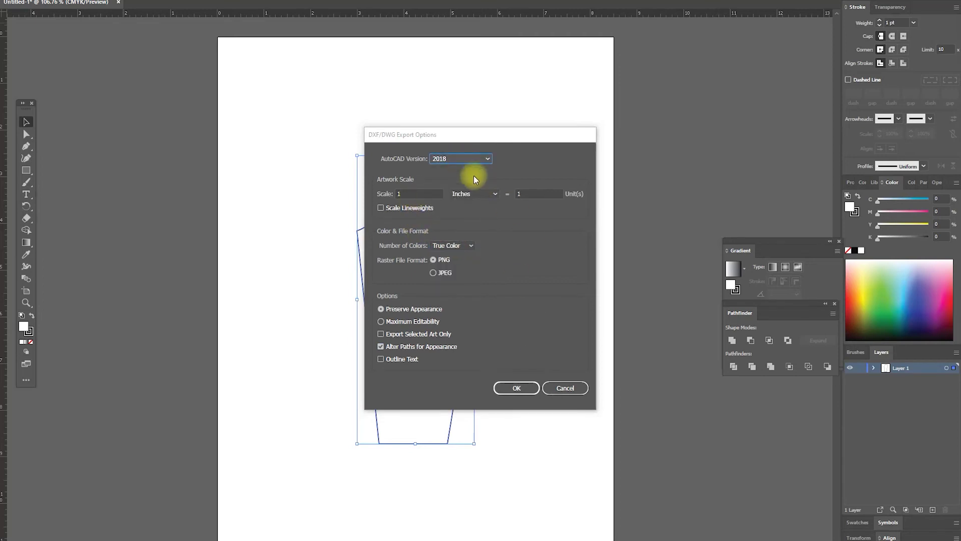
{"action": "left_click", "coordinate": [461, 159]}
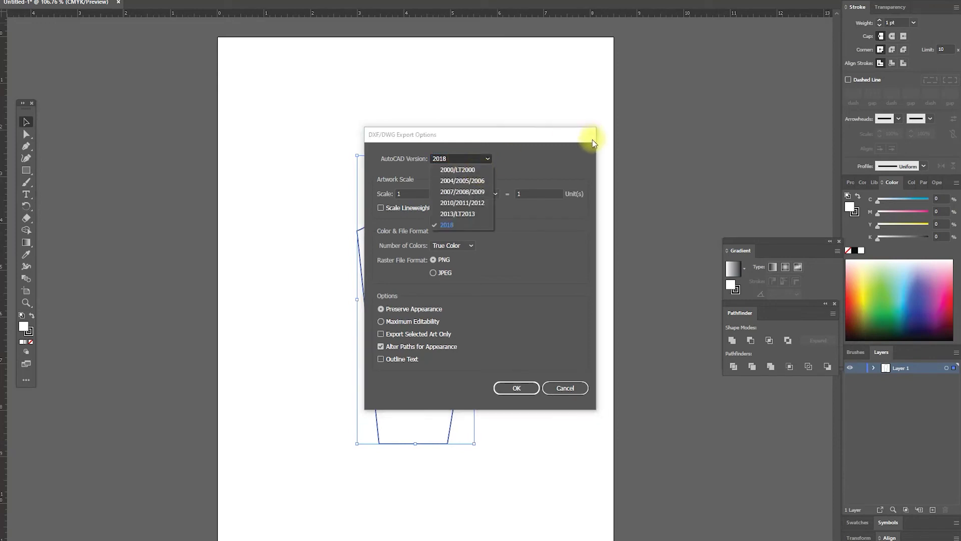
{"action": "left_click", "coordinate": [523, 339]}
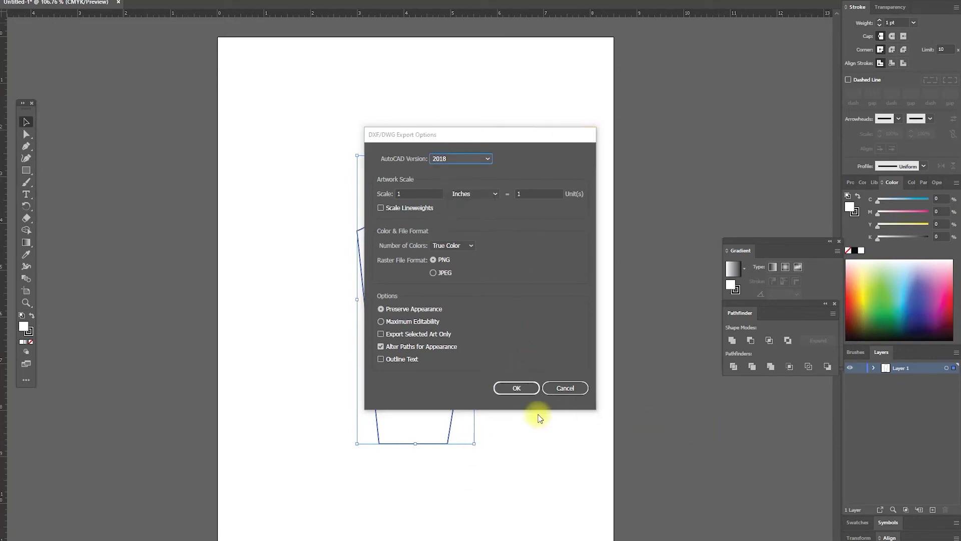
{"action": "left_click", "coordinate": [530, 390]}
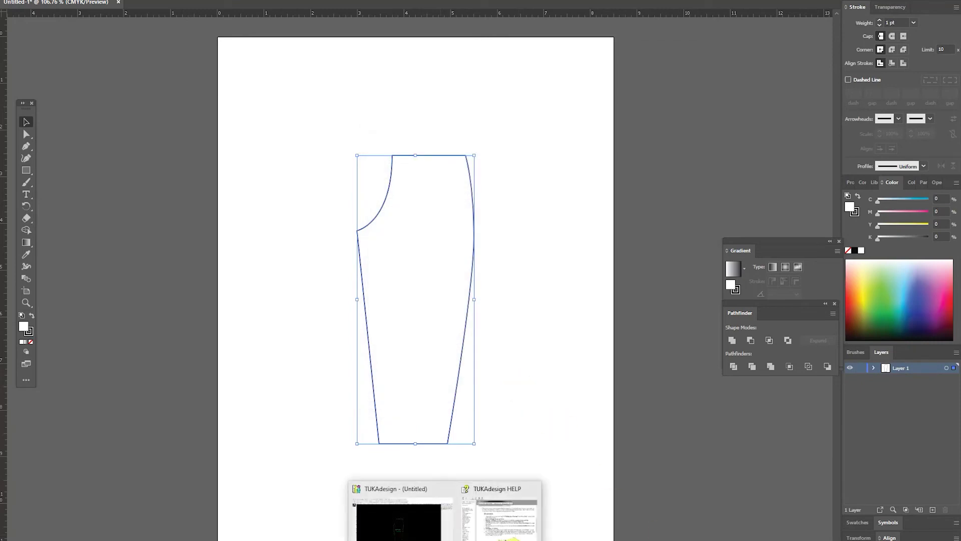
Step: Switch to TUKAdesign, compare the previews of the DXF files 1, pant, pants v 2 and Untitled-1, and cancel the import
{"action": "left_click", "coordinate": [401, 519]}
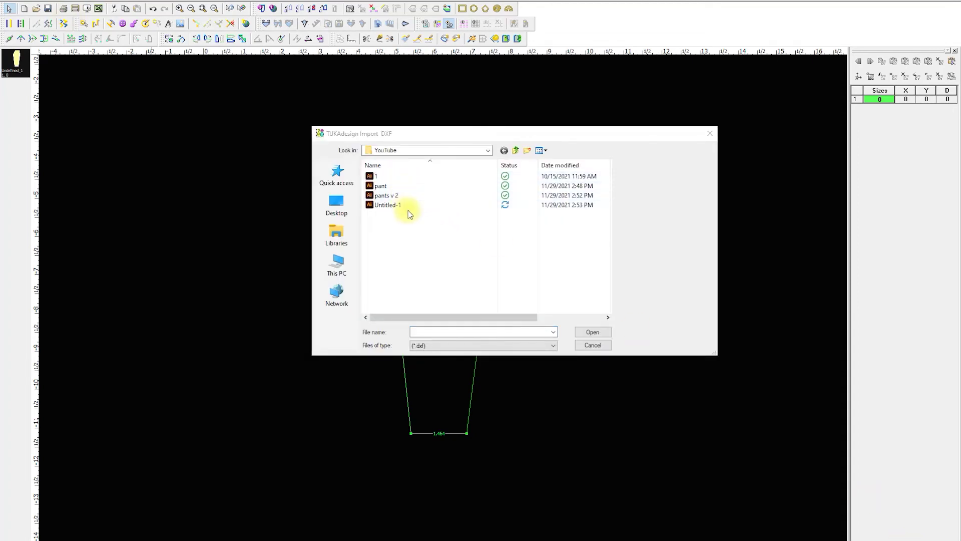
{"action": "left_click", "coordinate": [405, 206]}
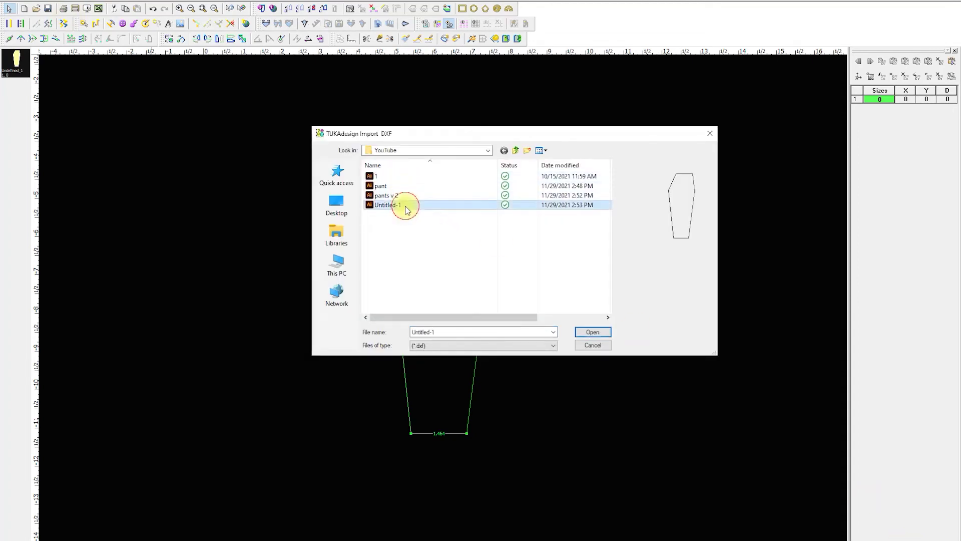
{"action": "left_click", "coordinate": [565, 196]}
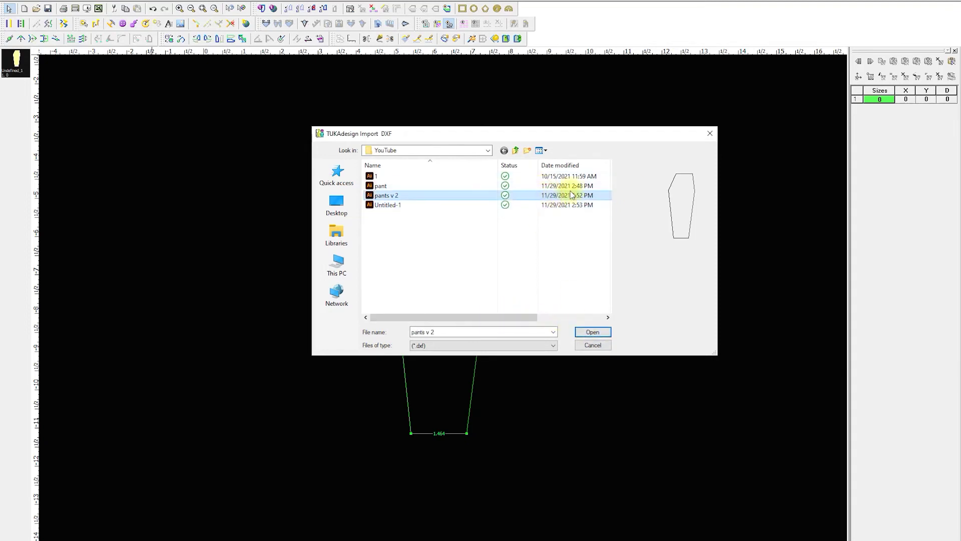
{"action": "left_click", "coordinate": [553, 188]}
{"action": "left_click", "coordinate": [553, 176]}
{"action": "left_click", "coordinate": [545, 195]}
{"action": "left_click", "coordinate": [554, 205]}
{"action": "left_click", "coordinate": [557, 187]}
{"action": "left_click", "coordinate": [559, 196]}
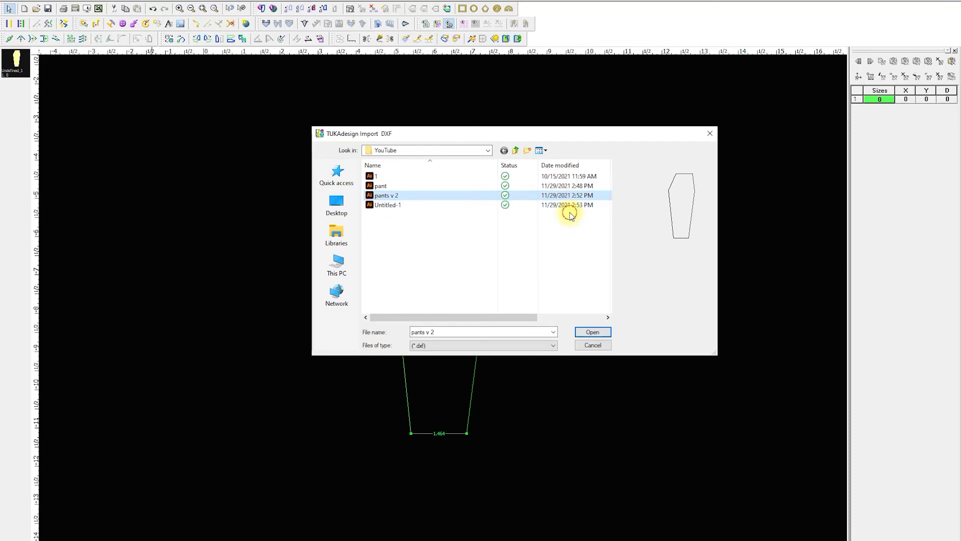
{"action": "left_click", "coordinate": [563, 204]}
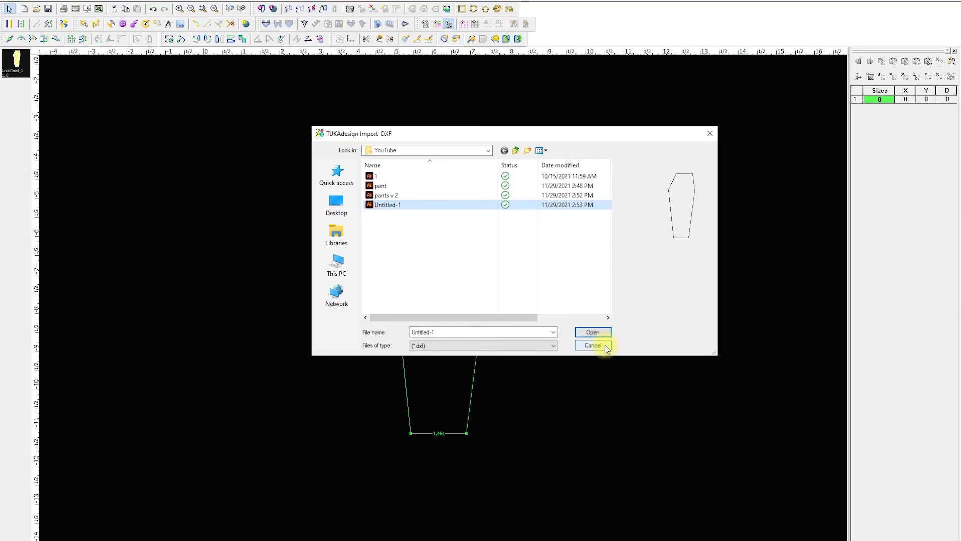
{"action": "left_click", "coordinate": [593, 345]}
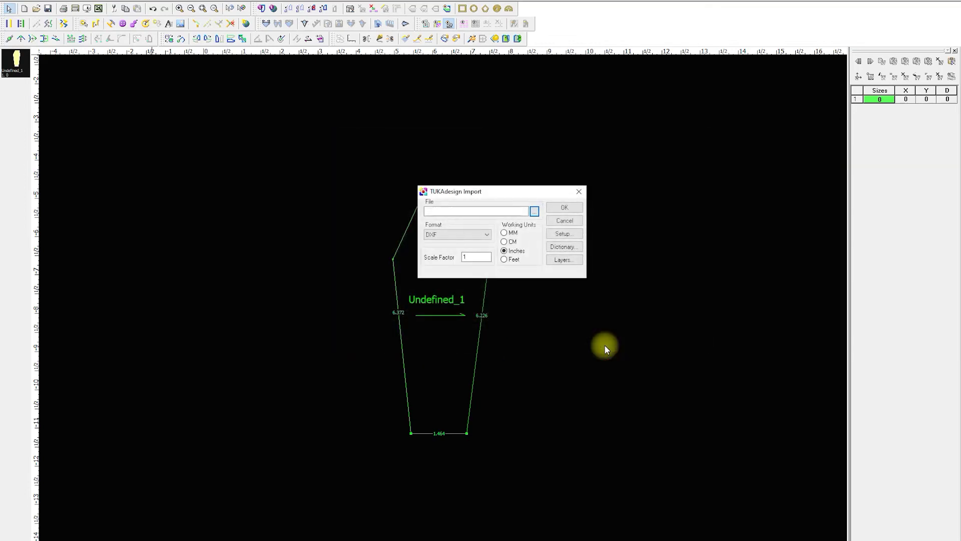
{"action": "left_click", "coordinate": [579, 219]}
Step: Start a new empty TUKAdesign file and switch to SHIRT EXAMPLE (Small 4-6).pdf in Adobe Illustrator
{"action": "left_click_drag", "start_coordinate": [481, 250], "coordinate": [531, 253]}
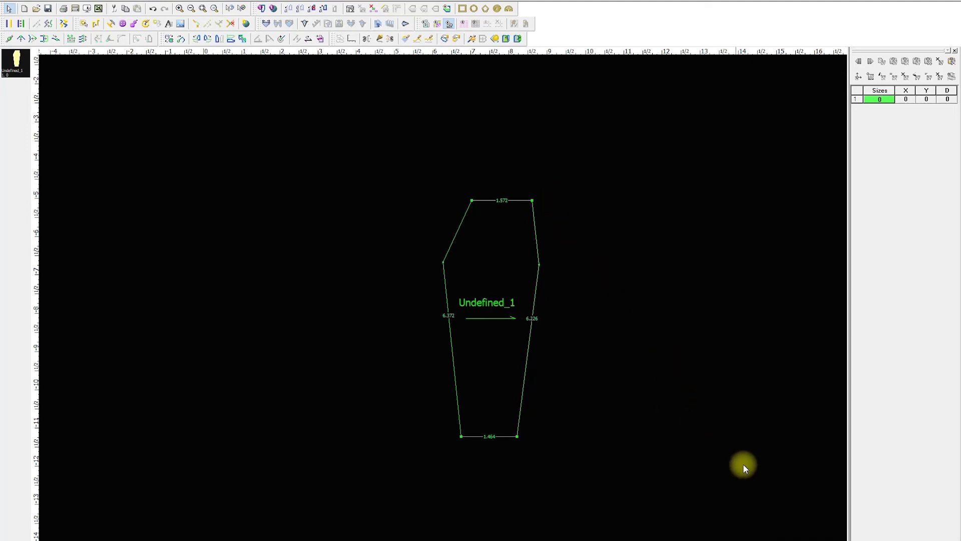
{"action": "key", "text": "ctrl+n"}
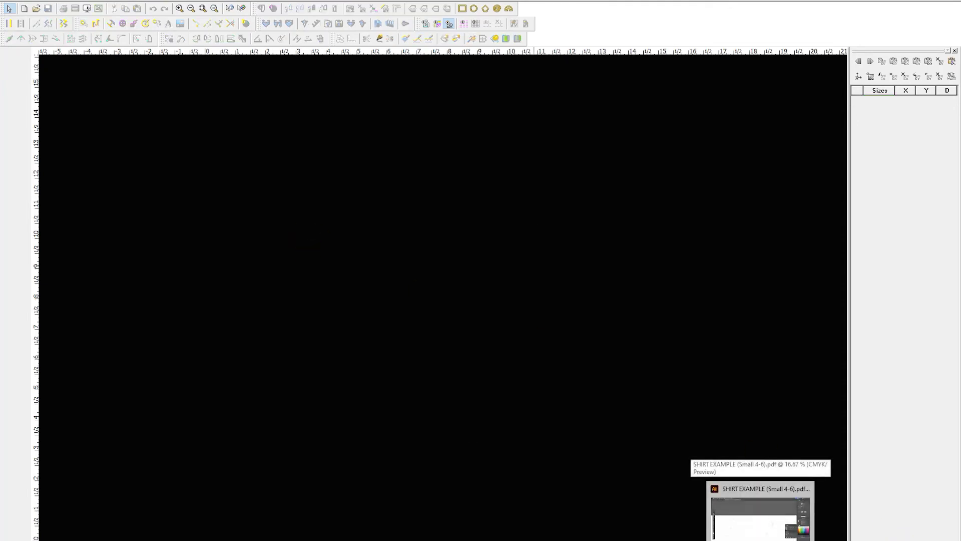
{"action": "left_click", "coordinate": [761, 516]}
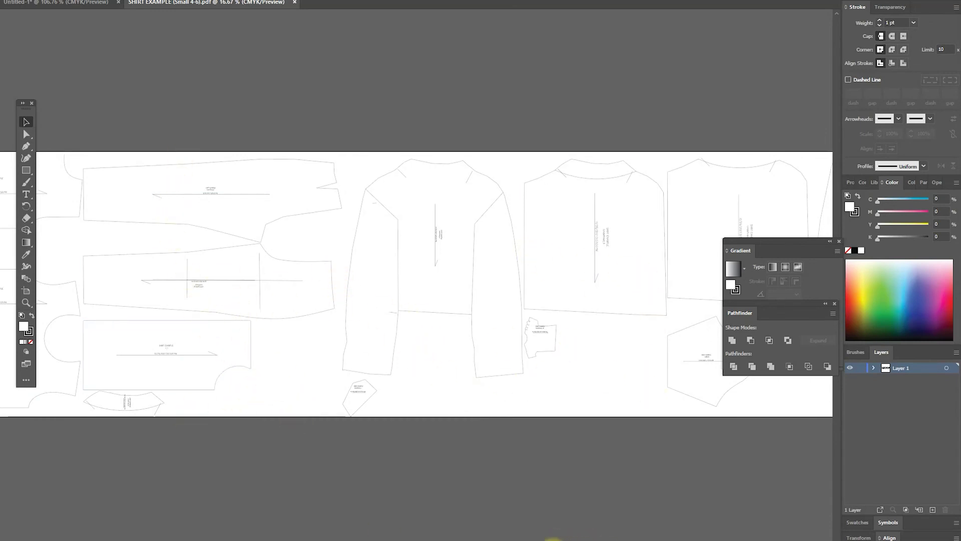
{"action": "scroll", "coordinate": [324, 287], "scroll_direction": "left", "scroll_amount": 10}
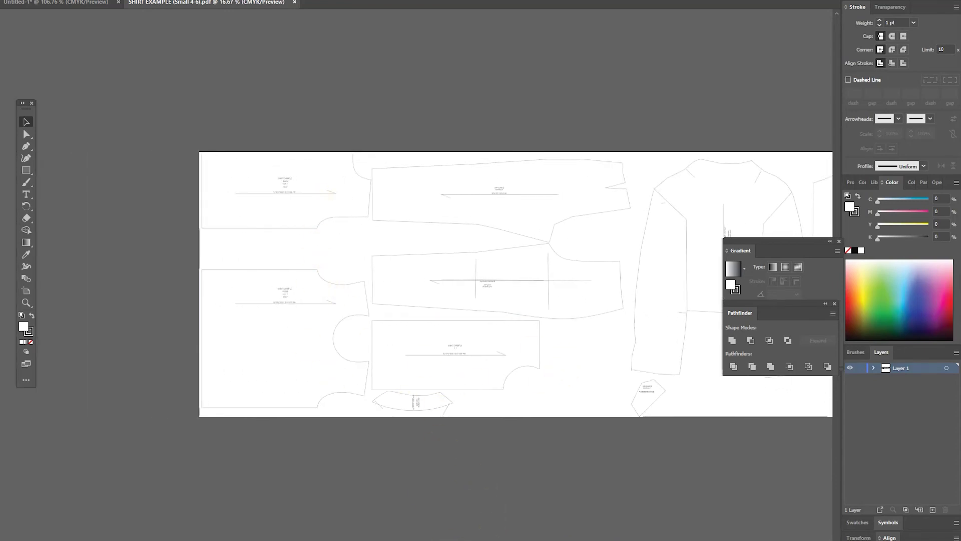
{"action": "scroll", "coordinate": [515, 284], "scroll_direction": "right", "scroll_amount": 15}
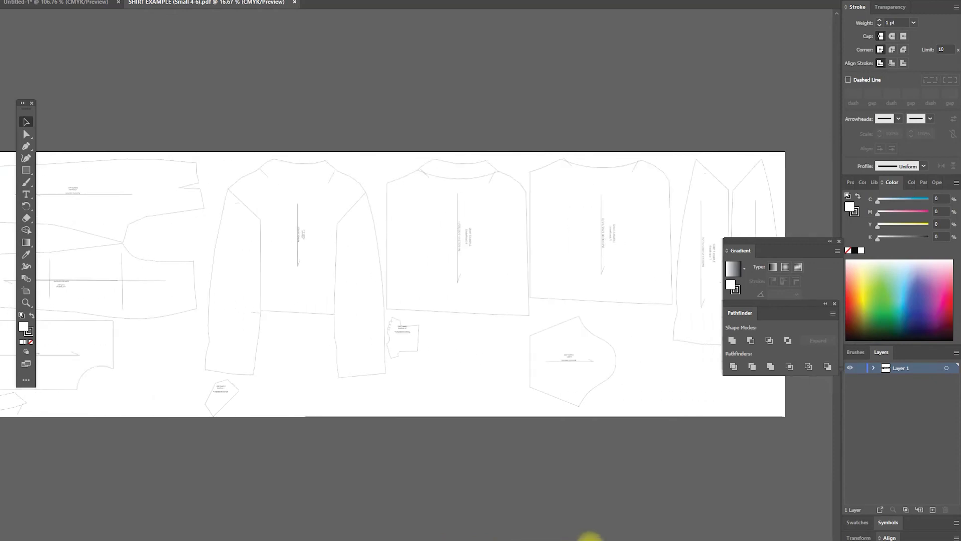
{"action": "scroll", "coordinate": [461, 508], "scroll_direction": "left", "scroll_amount": 9}
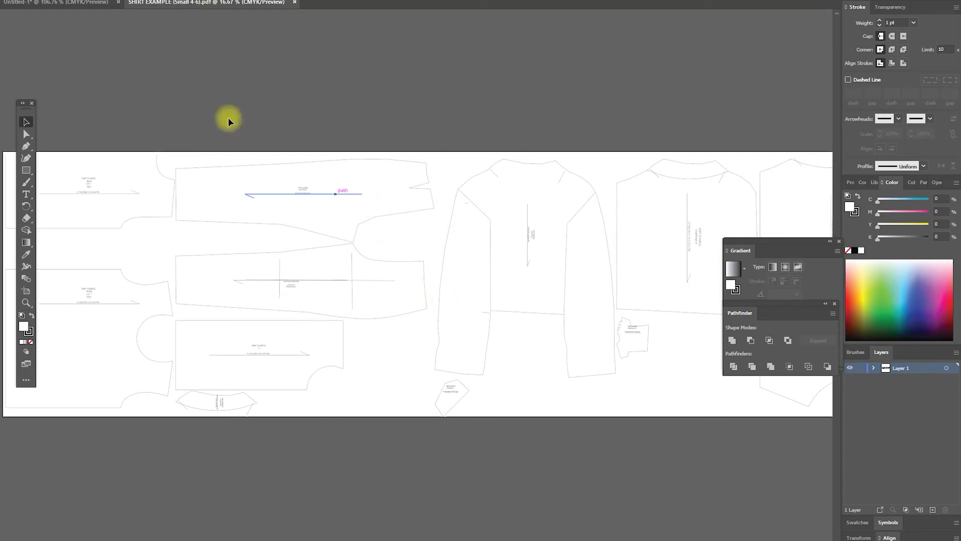
Step: Export the shirt pattern sheet as DXF with the artwork scale set to 1 inch equal to 1 unit
{"action": "left_click", "coordinate": [48, 1]}
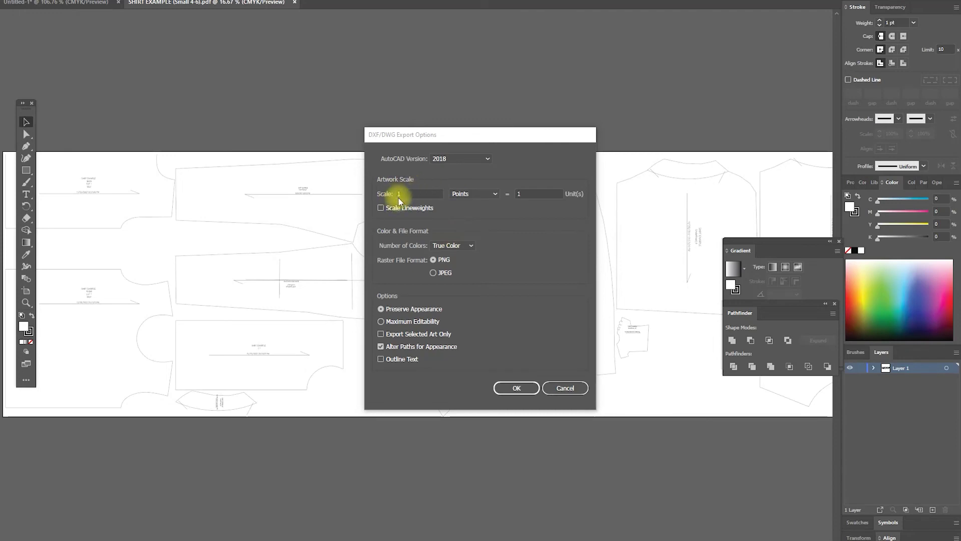
{"action": "left_click", "coordinate": [465, 194]}
{"action": "left_click", "coordinate": [484, 226]}
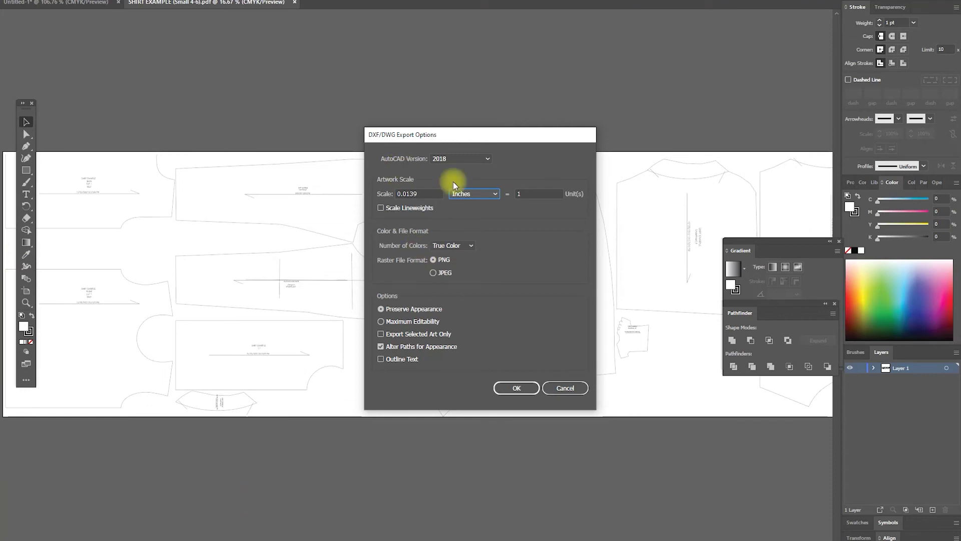
{"action": "left_click_drag", "start_coordinate": [429, 193], "coordinate": [344, 193]}
{"action": "type", "text": "1"}
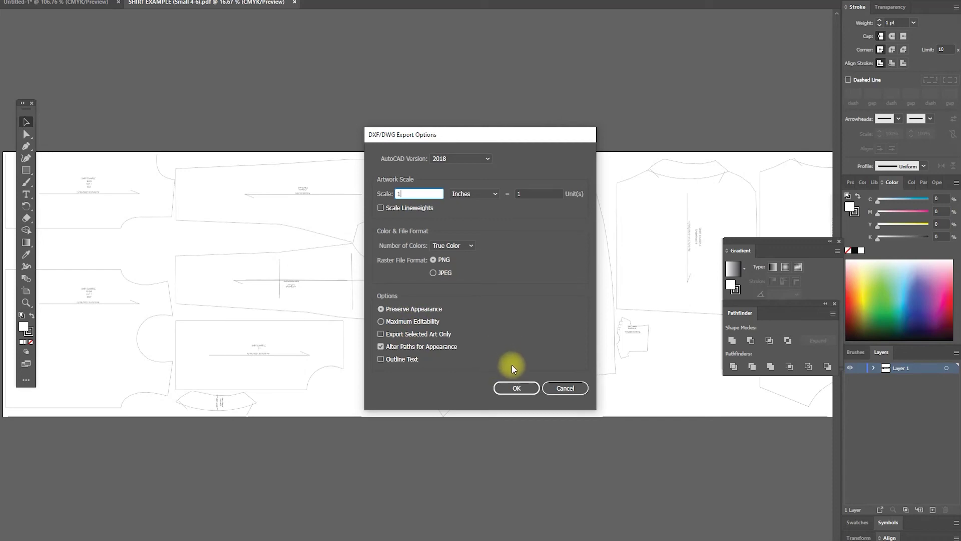
{"action": "left_click", "coordinate": [525, 386]}
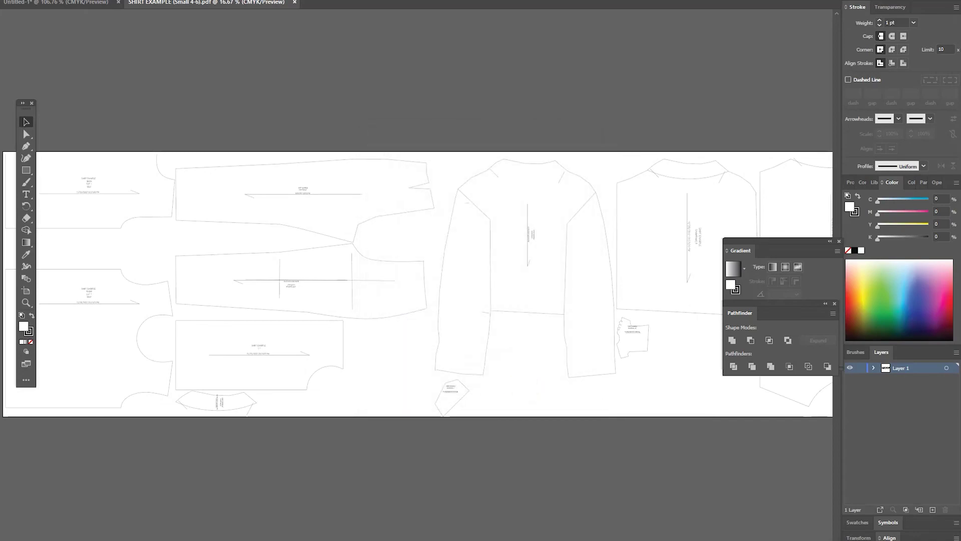
Step: Switch to TUKAdesign, start a new import and choose the DXF file SHIRT EXAMPLE (Small 4-6)
{"action": "mouse_move", "coordinate": [345, 534]}
{"action": "left_click", "coordinate": [350, 506]}
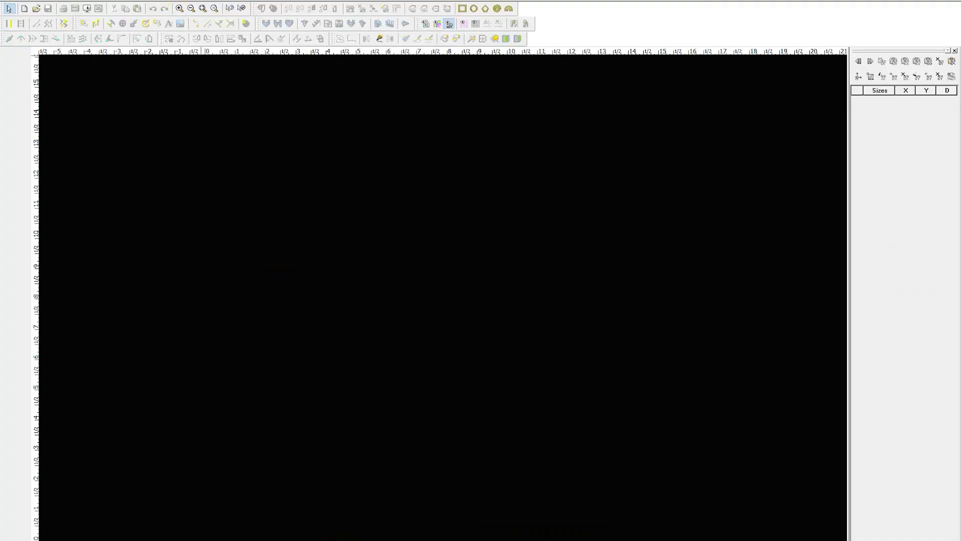
{"action": "left_click", "coordinate": [10, 2]}
{"action": "left_click", "coordinate": [19, 80]}
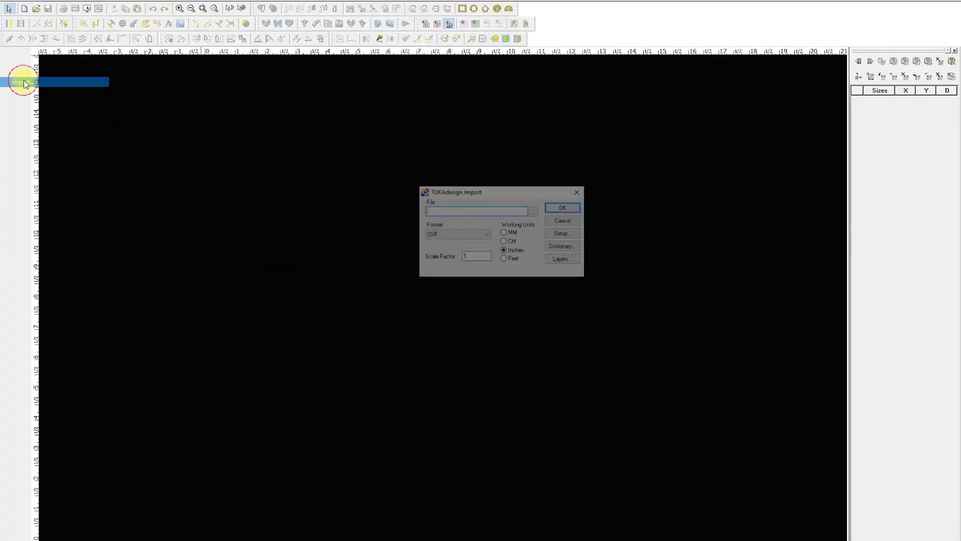
{"action": "left_click", "coordinate": [534, 212]}
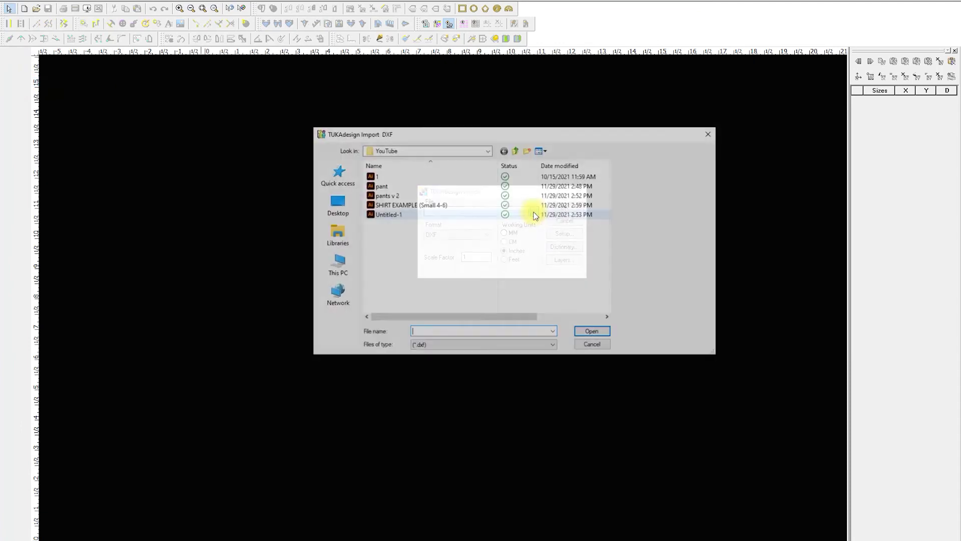
{"action": "left_click", "coordinate": [473, 206]}
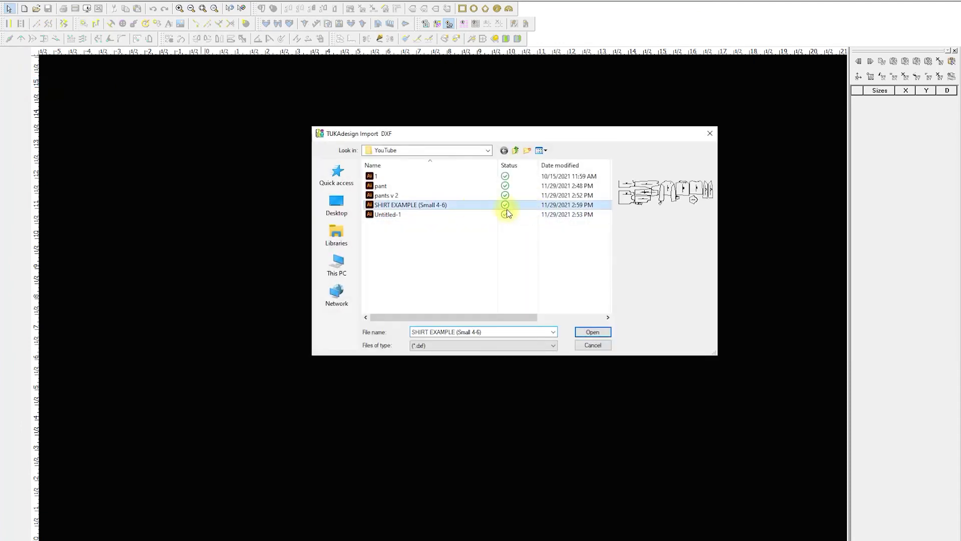
{"action": "left_click", "coordinate": [595, 333]}
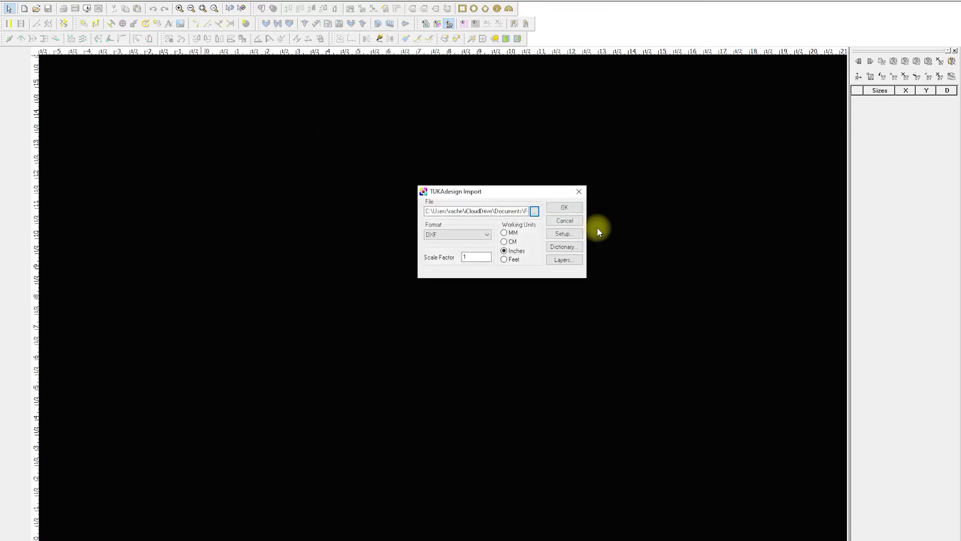
Step: Keep the import format at DXF, choose SHIRT EXAMPLE (Small 4-6) again and import it with inches as working units
{"action": "left_click", "coordinate": [474, 238]}
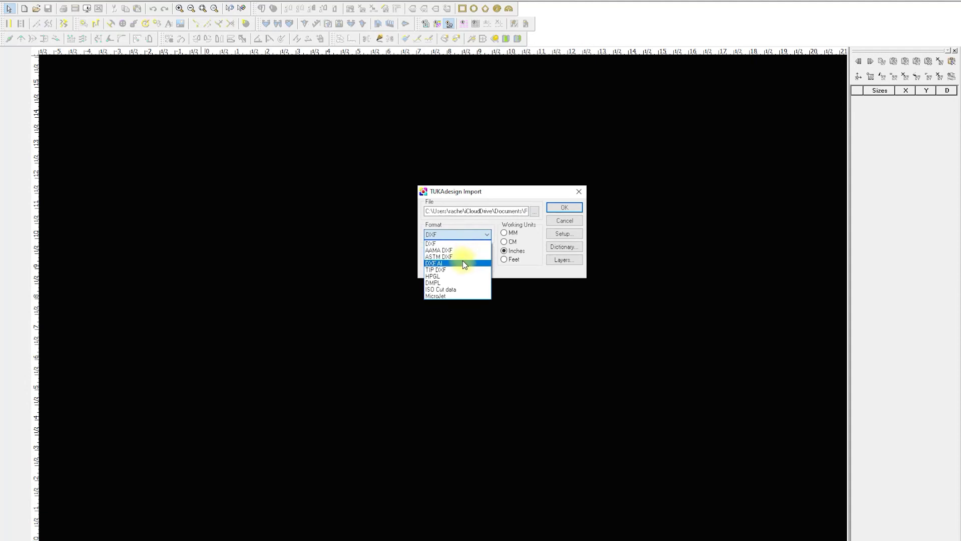
{"action": "left_click", "coordinate": [437, 243]}
{"action": "left_click", "coordinate": [534, 211]}
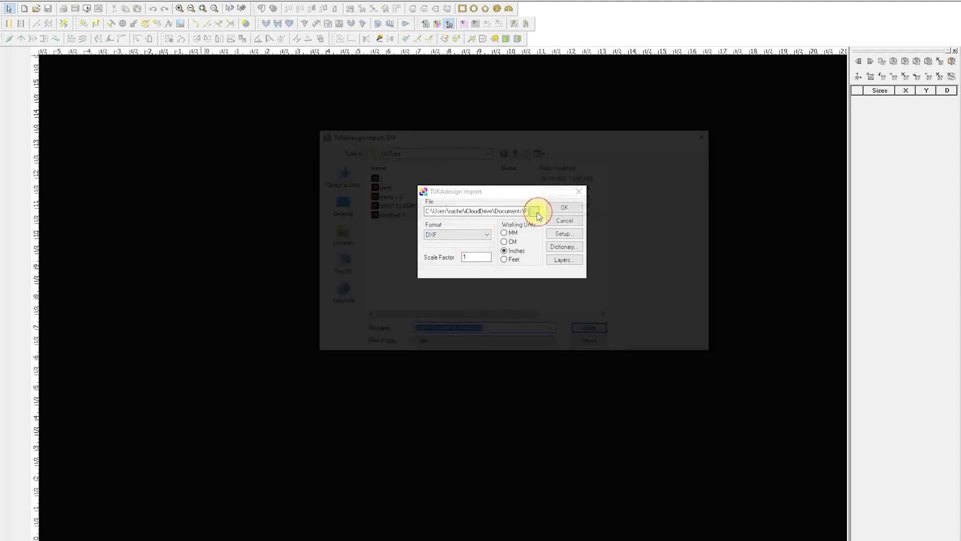
{"action": "left_click", "coordinate": [446, 205]}
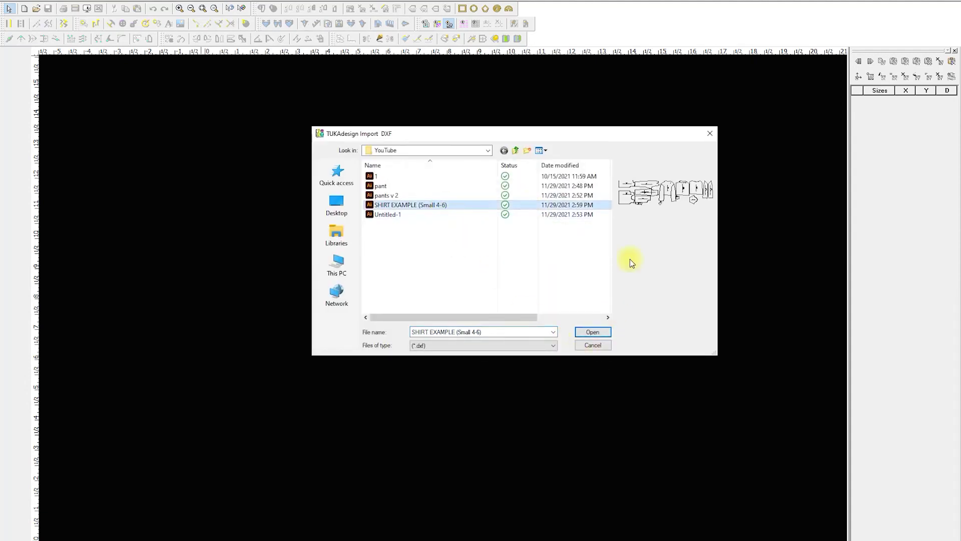
{"action": "left_click", "coordinate": [599, 332]}
{"action": "left_click", "coordinate": [568, 209]}
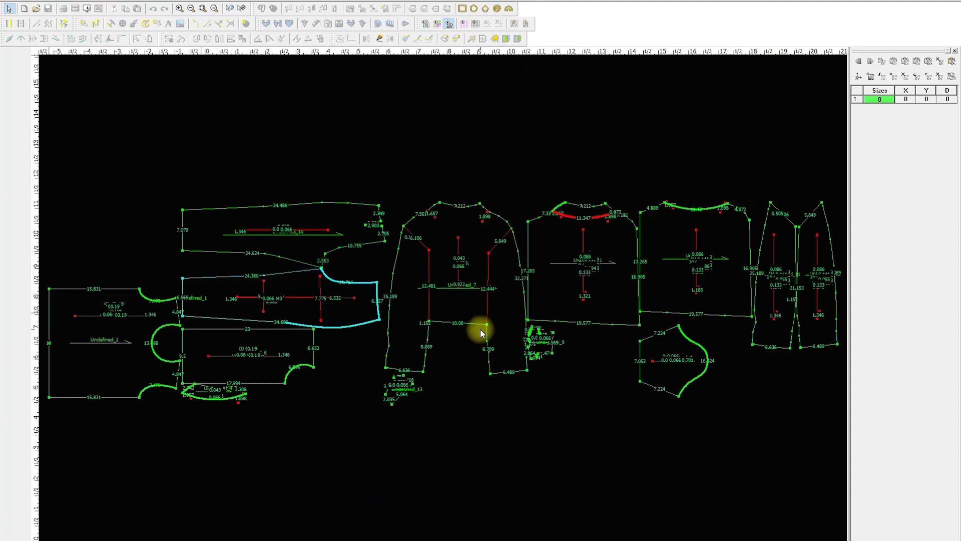
Step: Move the two long trouser leg pieces, Undefined_1 and Undefined_10, slightly upward on the work area
{"action": "scroll", "coordinate": [442, 298], "scroll_direction": "up", "scroll_amount": 2}
{"action": "left_click_drag", "start_coordinate": [248, 190], "coordinate": [250, 220]}
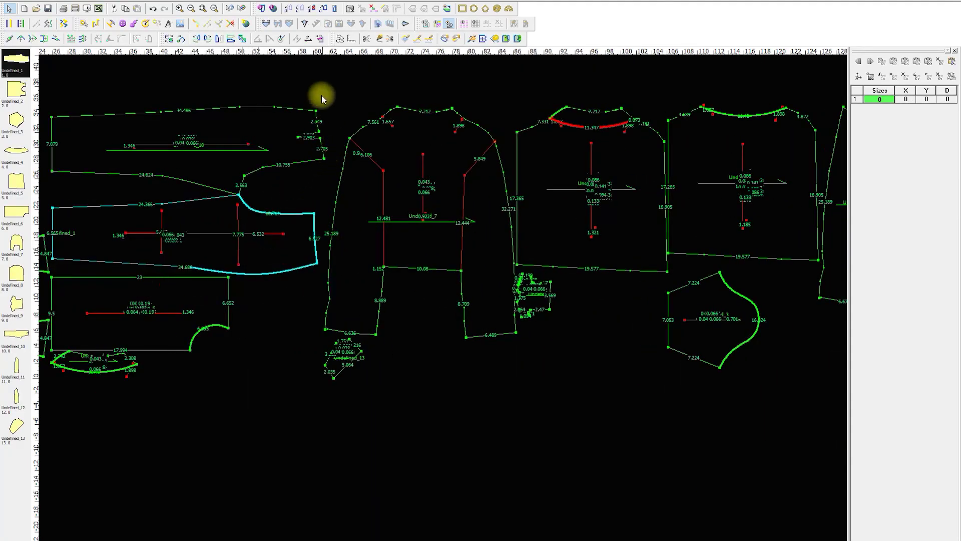
{"action": "left_click", "coordinate": [279, 119]}
{"action": "left_click_drag", "start_coordinate": [279, 118], "coordinate": [245, 116]}
{"action": "scroll", "coordinate": [442, 297], "scroll_direction": "down", "scroll_amount": 1}
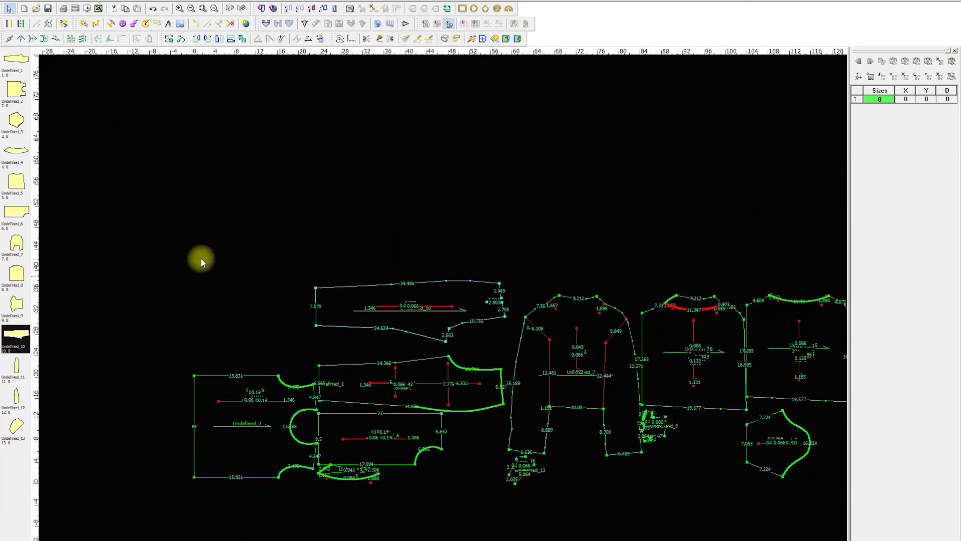
{"action": "left_click", "coordinate": [457, 390]}
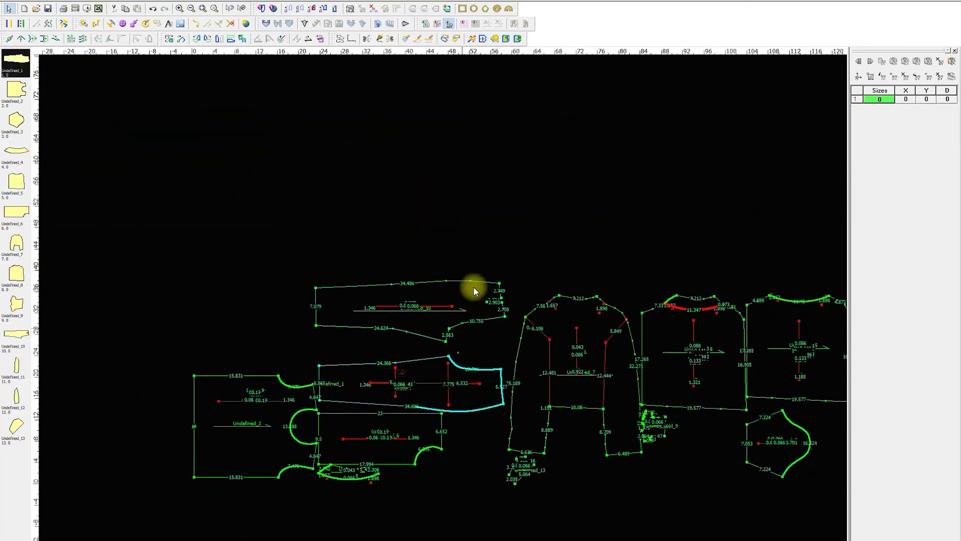
{"action": "left_click", "coordinate": [455, 318]}
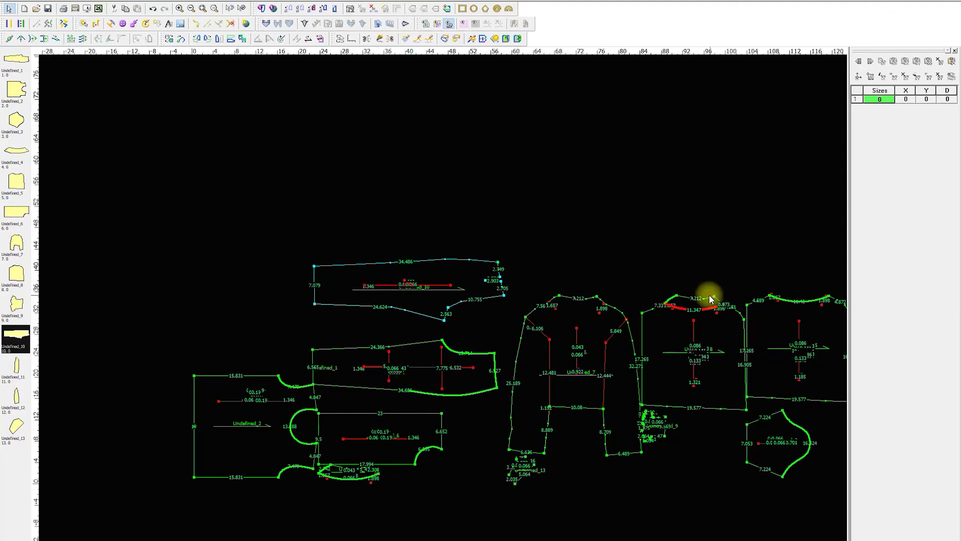
Step: Try moving the upper trouser leg piece Undefined_10 further up and undo the move
{"action": "scroll", "coordinate": [451, 300], "scroll_direction": "down", "scroll_amount": 2}
{"action": "scroll", "coordinate": [447, 306], "scroll_direction": "up", "scroll_amount": 1}
{"action": "scroll", "coordinate": [400, 166], "scroll_direction": "up", "scroll_amount": 1}
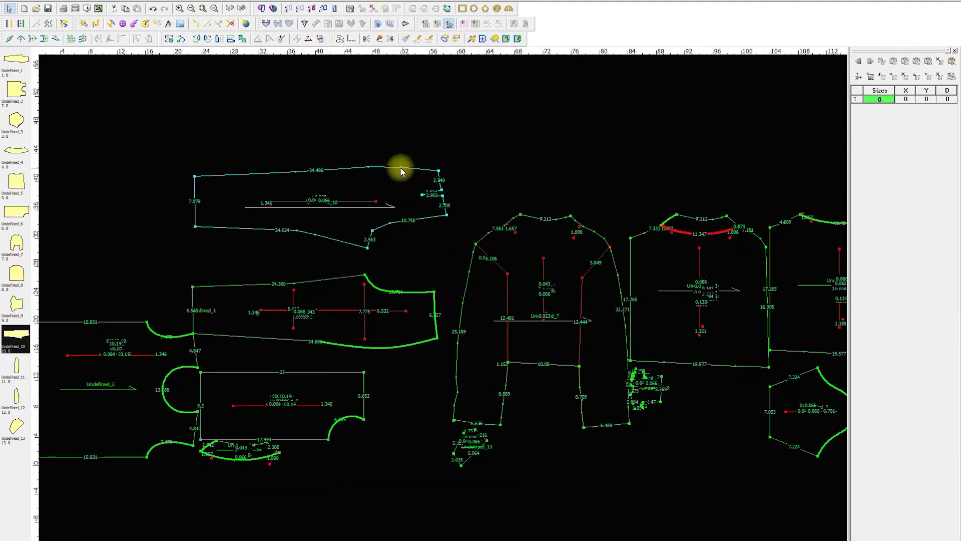
{"action": "scroll", "coordinate": [420, 312], "scroll_direction": "up", "scroll_amount": 1}
{"action": "left_click", "coordinate": [431, 329]}
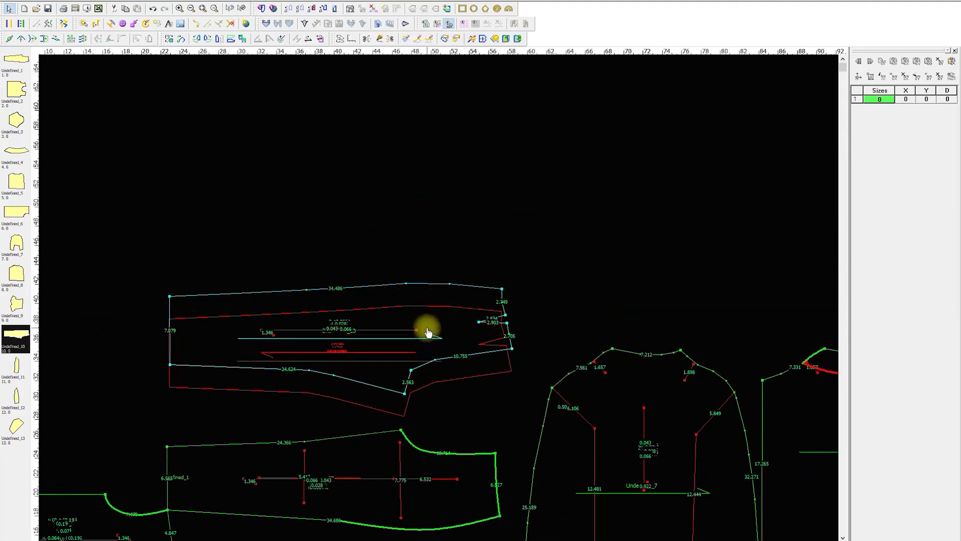
{"action": "key", "text": "ctrl+z"}
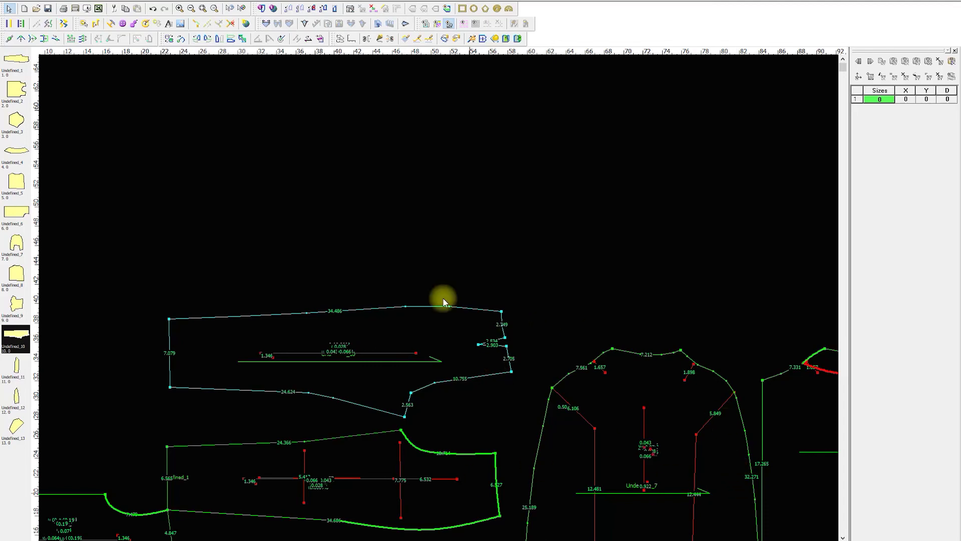
Step: Move the body piece Undefined_2 with the curved cut-outs to the empty area below the large piece Undefined_7
{"action": "scroll", "coordinate": [443, 298], "scroll_direction": "down", "scroll_amount": 2}
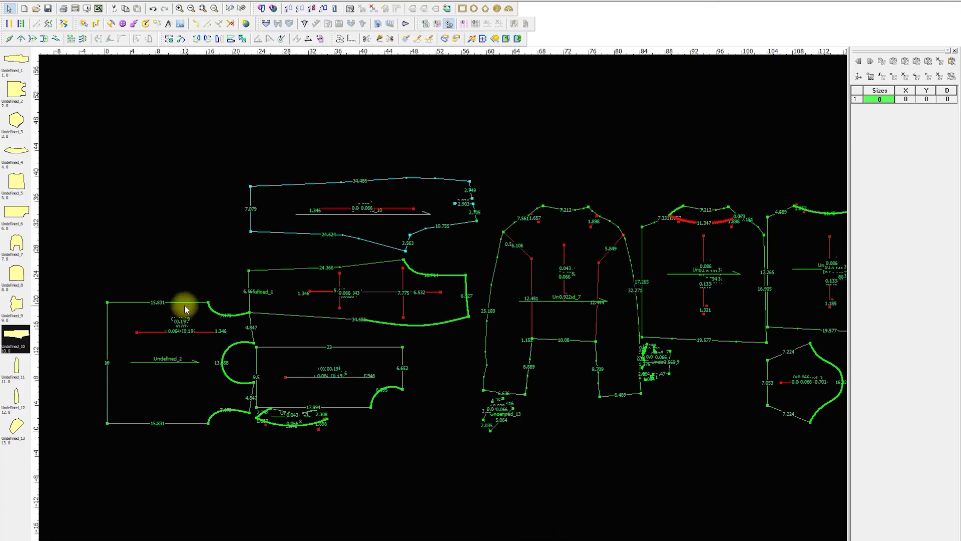
{"action": "left_click", "coordinate": [179, 332]}
{"action": "left_click", "coordinate": [290, 403]}
{"action": "left_click_drag", "start_coordinate": [161, 338], "coordinate": [590, 455]}
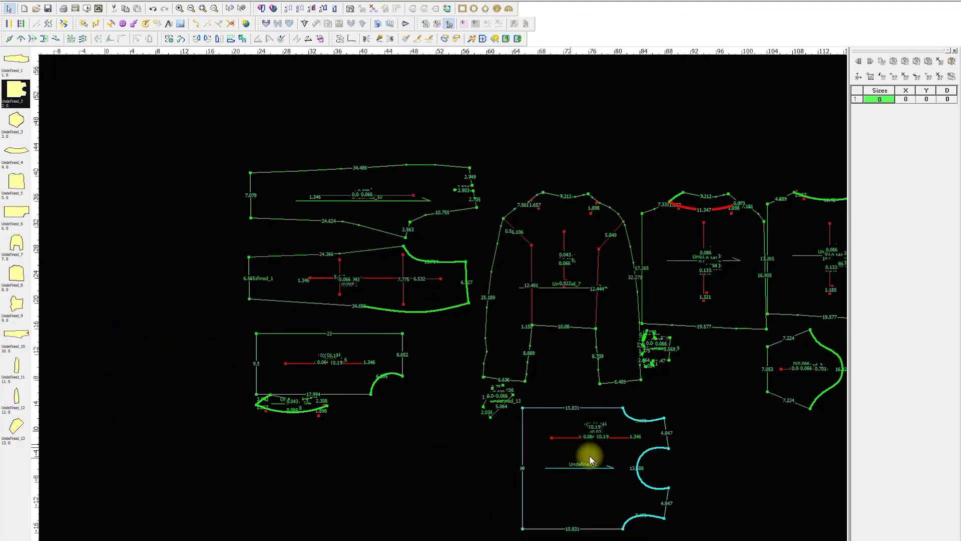
Step: Run Points Cleanup on the piece Undefined_2 to reduce the dense points along its curves
{"action": "scroll", "coordinate": [443, 303], "scroll_direction": "up", "scroll_amount": 5}
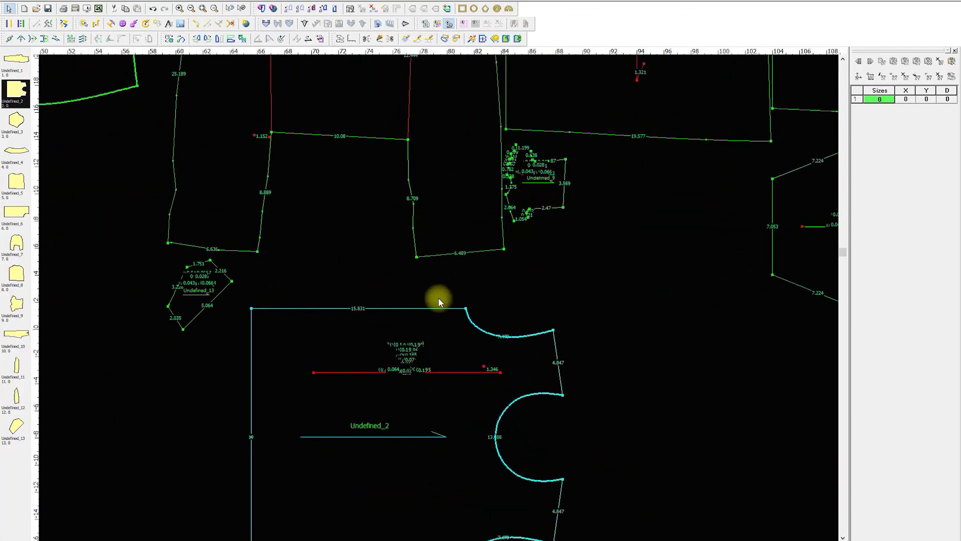
{"action": "scroll", "coordinate": [437, 298], "scroll_direction": "up", "scroll_amount": 3}
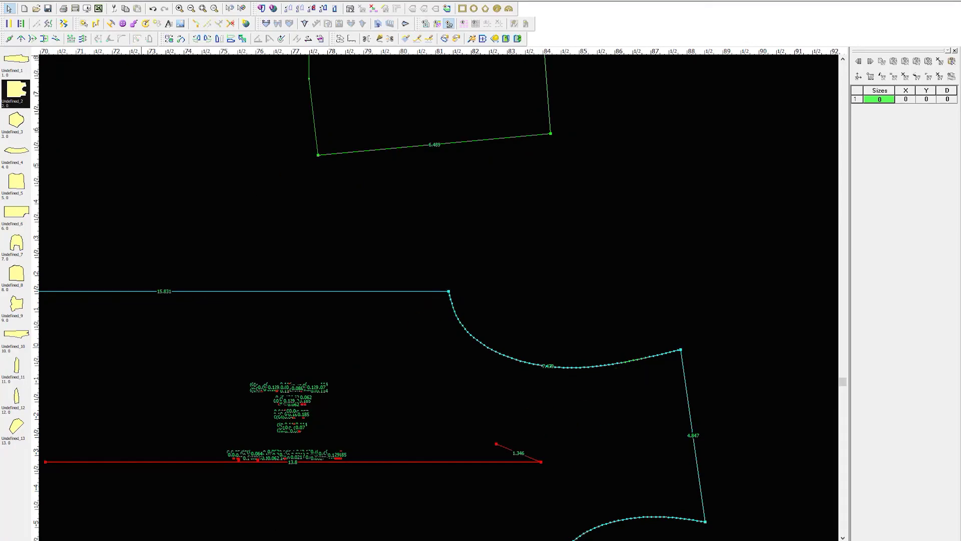
{"action": "left_click", "coordinate": [45, 1]}
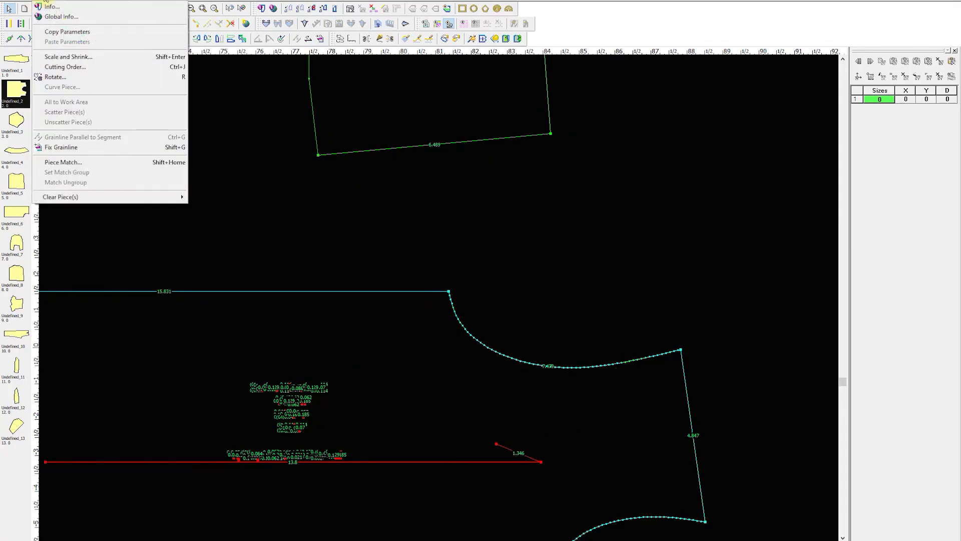
{"action": "mouse_move", "coordinate": [97, 1]}
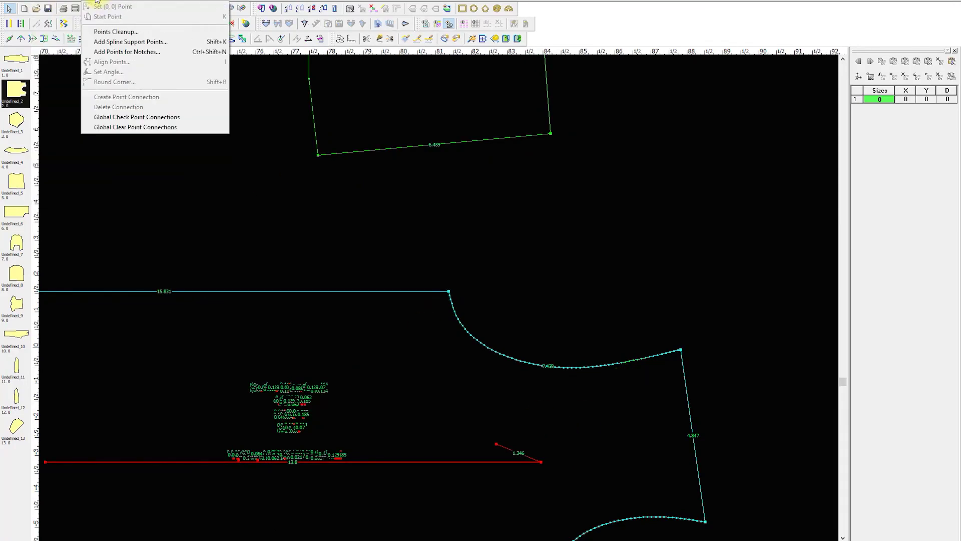
{"action": "left_click", "coordinate": [117, 32]}
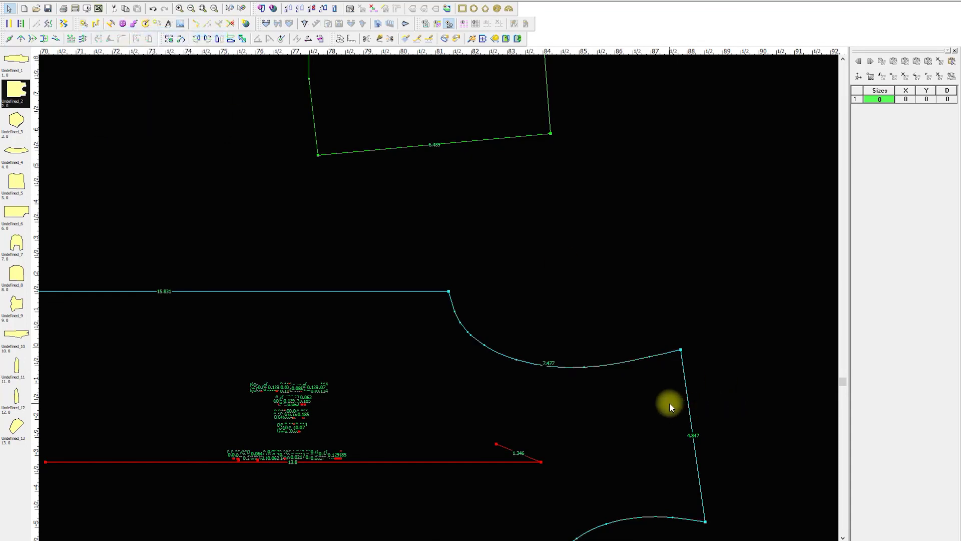
{"action": "scroll", "coordinate": [439, 297], "scroll_direction": "up", "scroll_amount": 2}
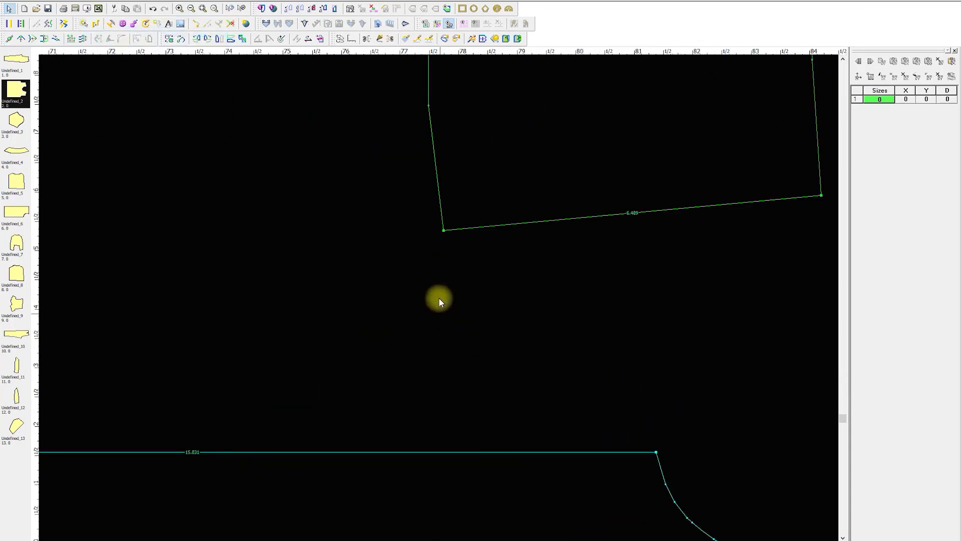
Step: Run Points Cleanup on the lower trouser leg piece Undefined_1
{"action": "scroll", "coordinate": [441, 301], "scroll_direction": "down", "scroll_amount": 4}
{"action": "left_click", "coordinate": [526, 199]}
{"action": "scroll", "coordinate": [437, 298], "scroll_direction": "down", "scroll_amount": 3}
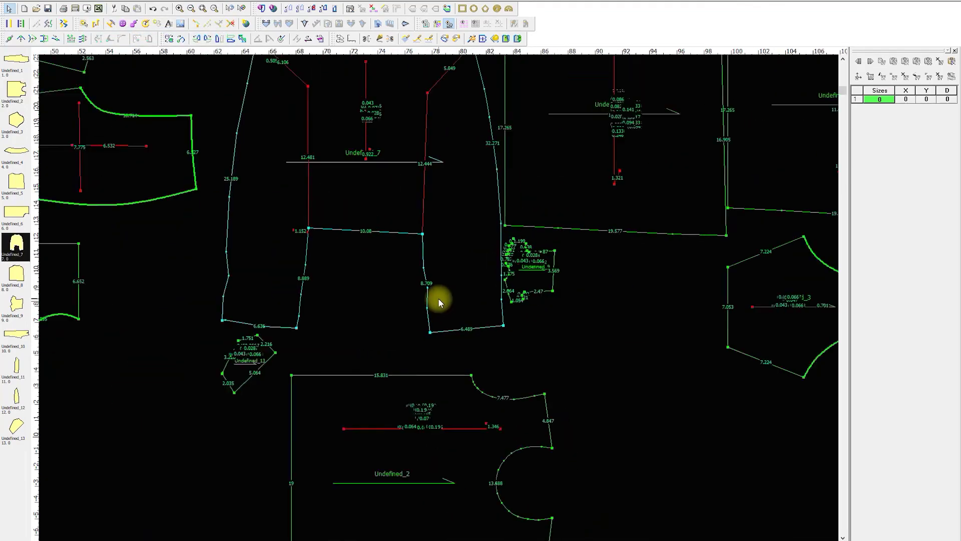
{"action": "left_click", "coordinate": [237, 189]}
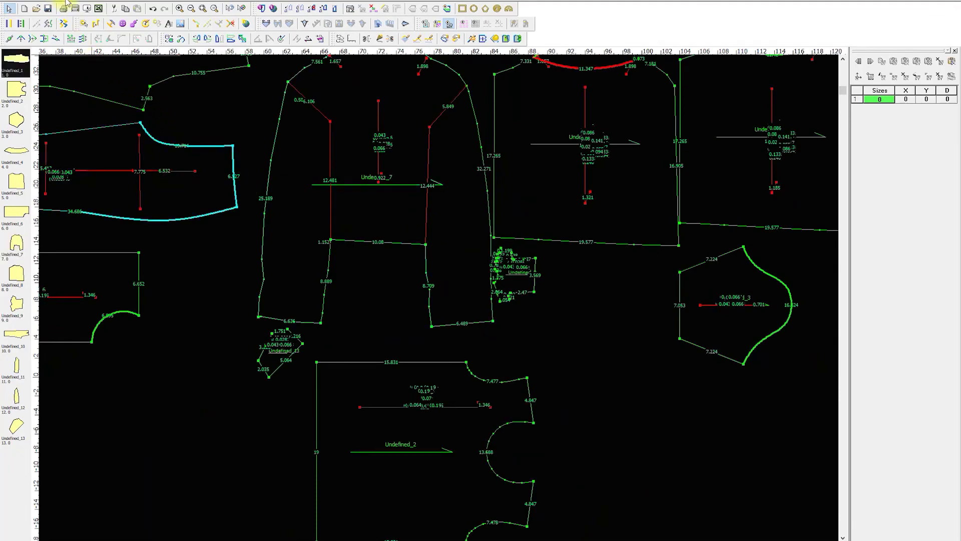
{"action": "left_click", "coordinate": [88, 3]}
{"action": "left_click", "coordinate": [125, 31]}
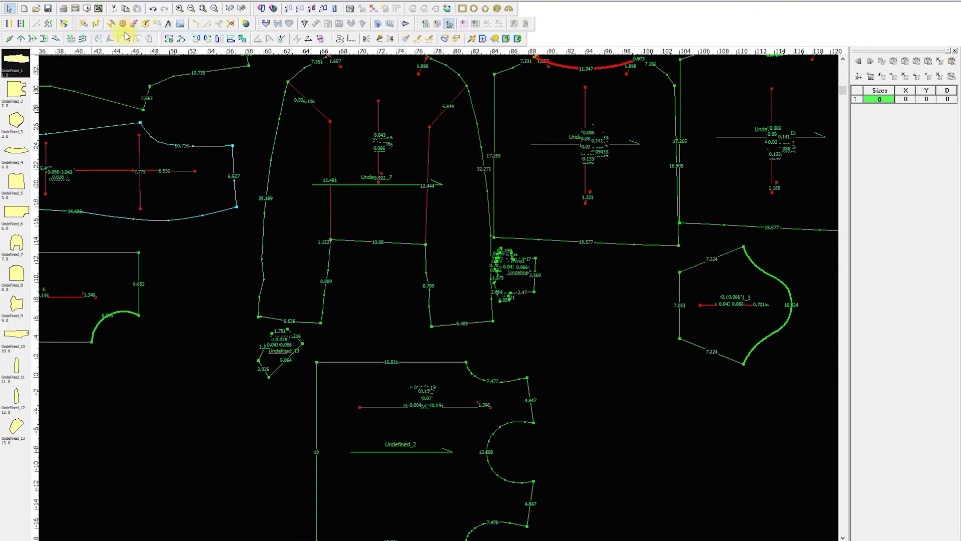
{"action": "scroll", "coordinate": [436, 297], "scroll_direction": "down", "scroll_amount": 4}
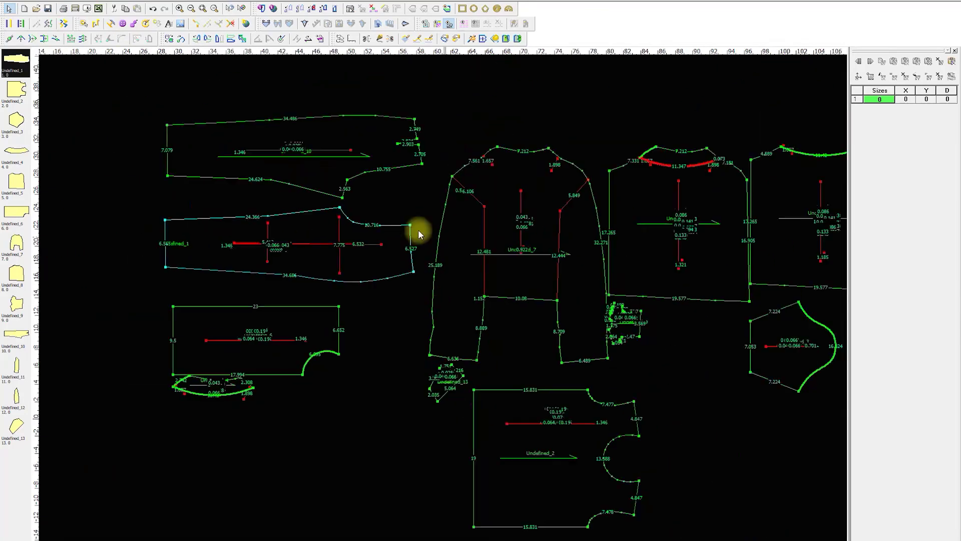
{"action": "left_click", "coordinate": [379, 123]}
{"action": "left_click", "coordinate": [511, 203]}
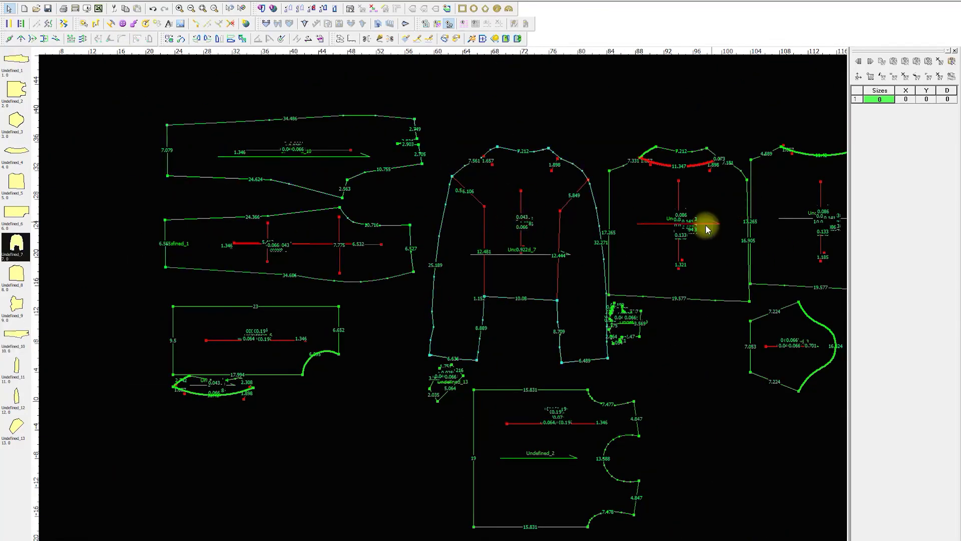
{"action": "left_click", "coordinate": [340, 243]}
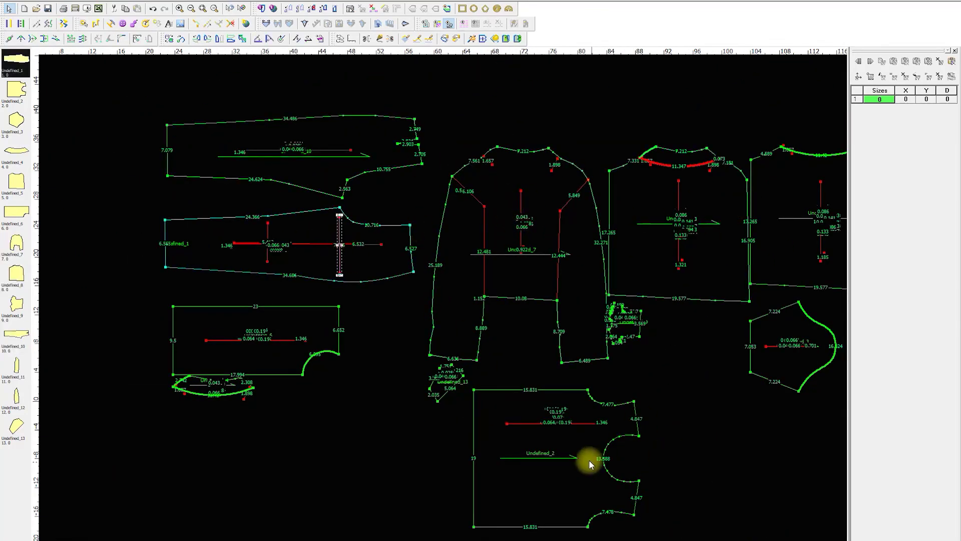
Step: Run Points Cleanup on the sleeve piece Undefined_3 and check the points along its curved cap up close
{"action": "left_click", "coordinate": [812, 331]}
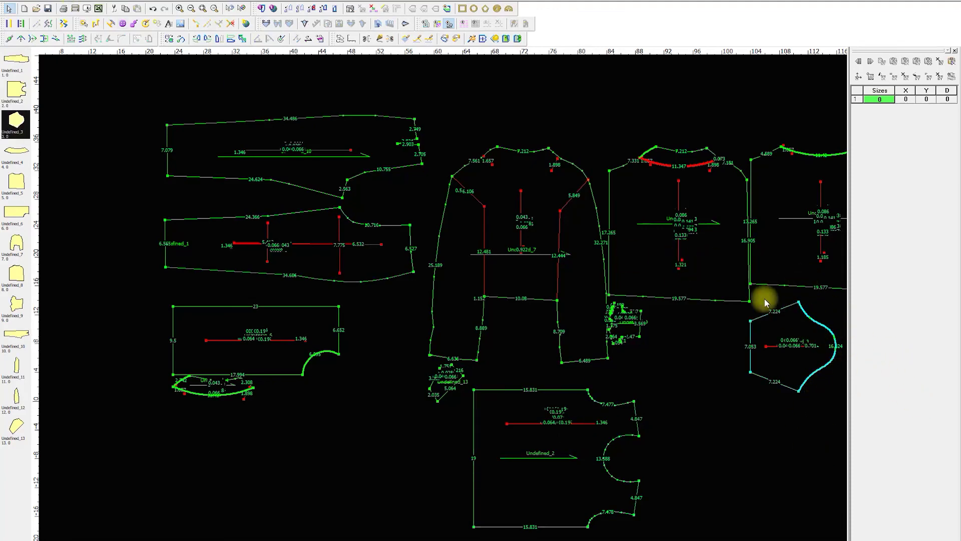
{"action": "right_click", "coordinate": [82, 2]}
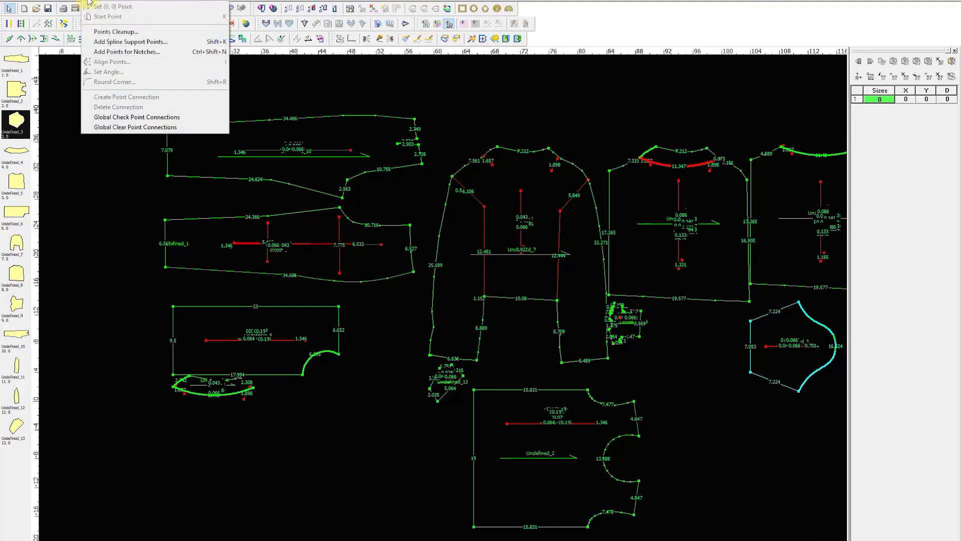
{"action": "left_click", "coordinate": [125, 41]}
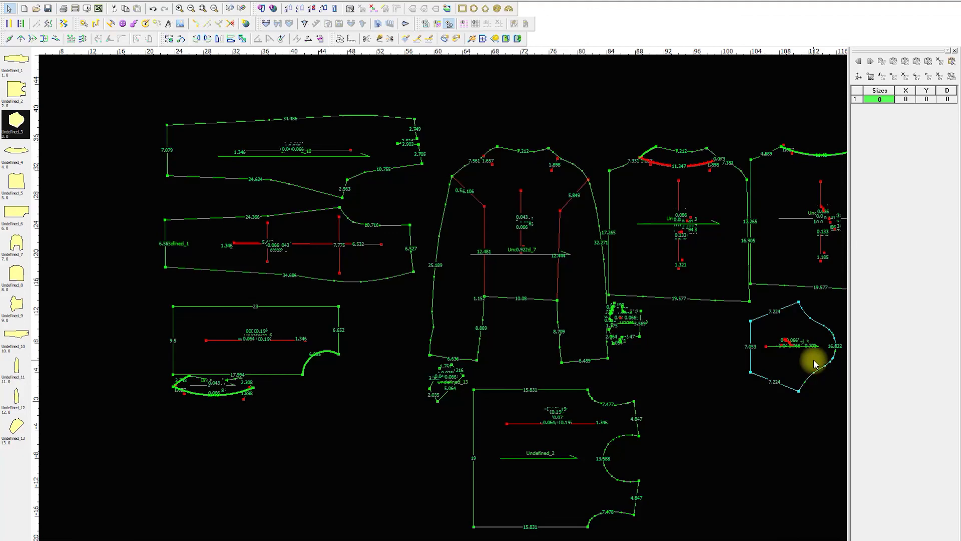
{"action": "scroll", "coordinate": [815, 364], "scroll_direction": "up", "scroll_amount": 4}
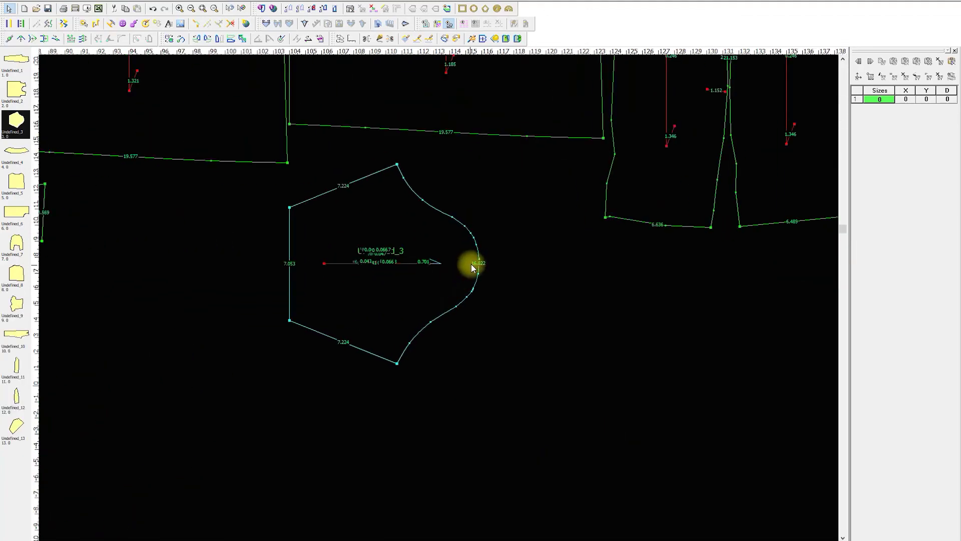
{"action": "scroll", "coordinate": [436, 299], "scroll_direction": "up", "scroll_amount": 2}
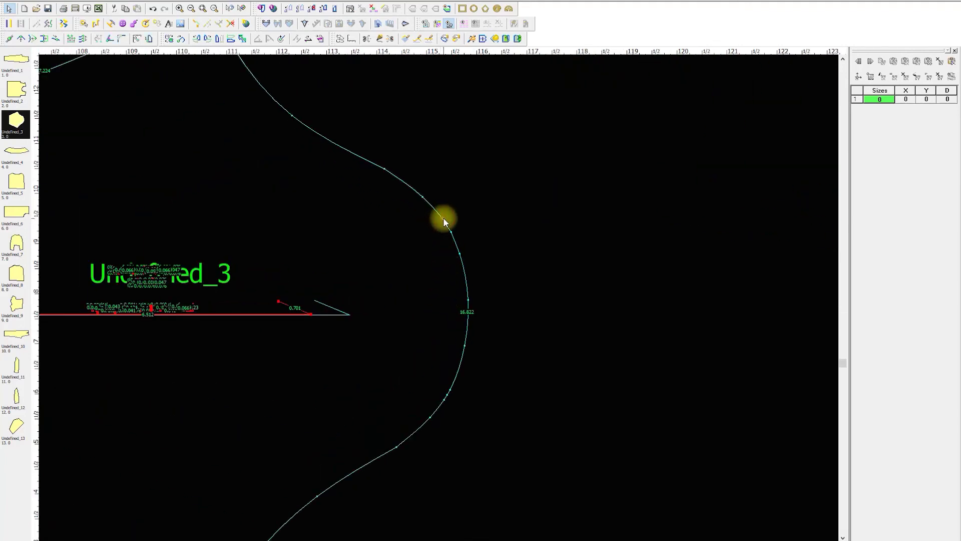
Step: Delete the extra point on the upper part of Undefined_3's cap curve and make the neighbouring point a curve point
{"action": "key", "text": "Delete"}
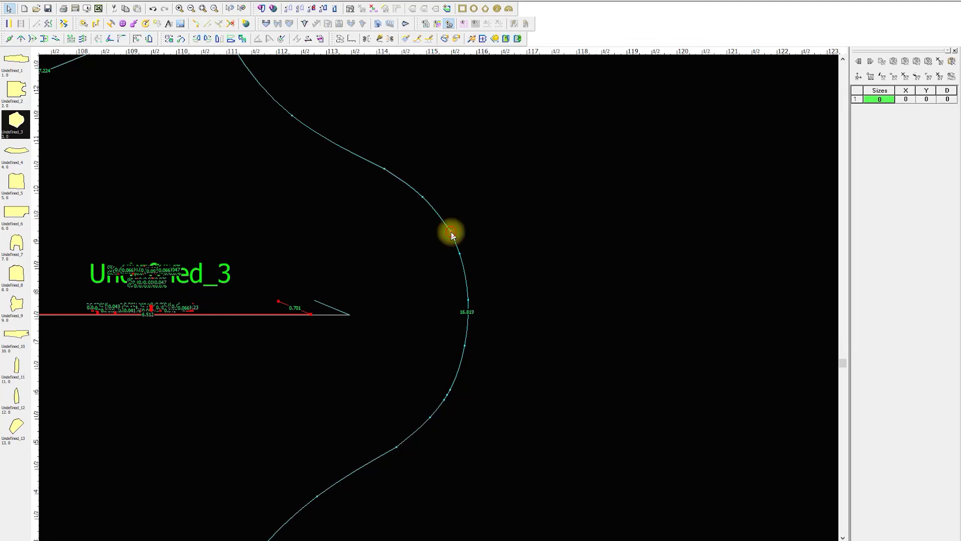
{"action": "double_click", "coordinate": [451, 233]}
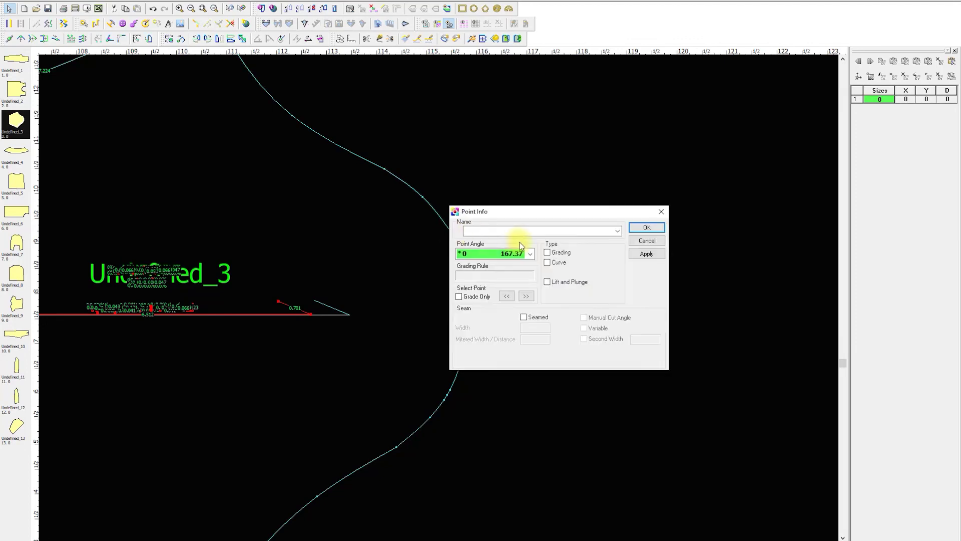
{"action": "left_click", "coordinate": [641, 254]}
{"action": "left_click", "coordinate": [647, 227]}
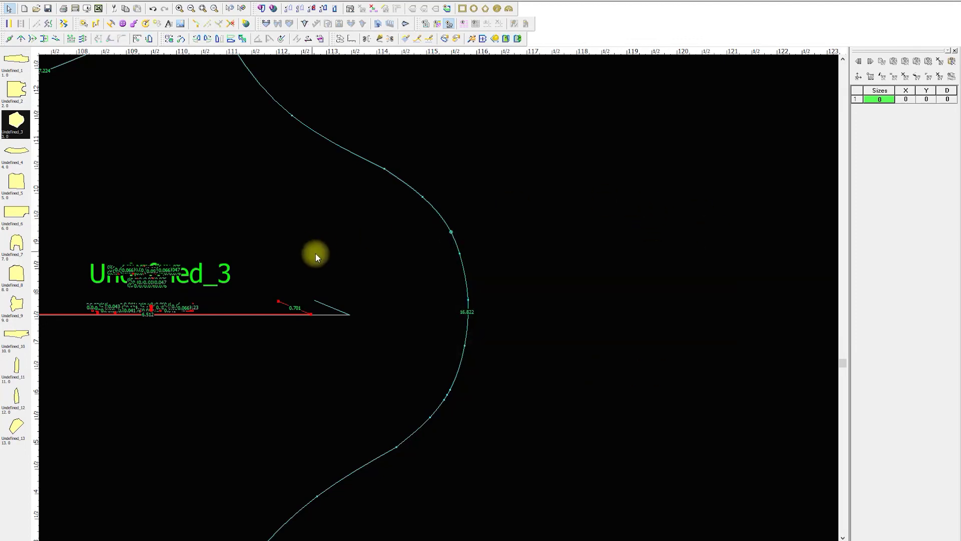
Step: Delete the closely spaced extra point on the lower part of Undefined_3's cap curve and select the point where the curve changes direction
{"action": "left_click", "coordinate": [448, 399]}
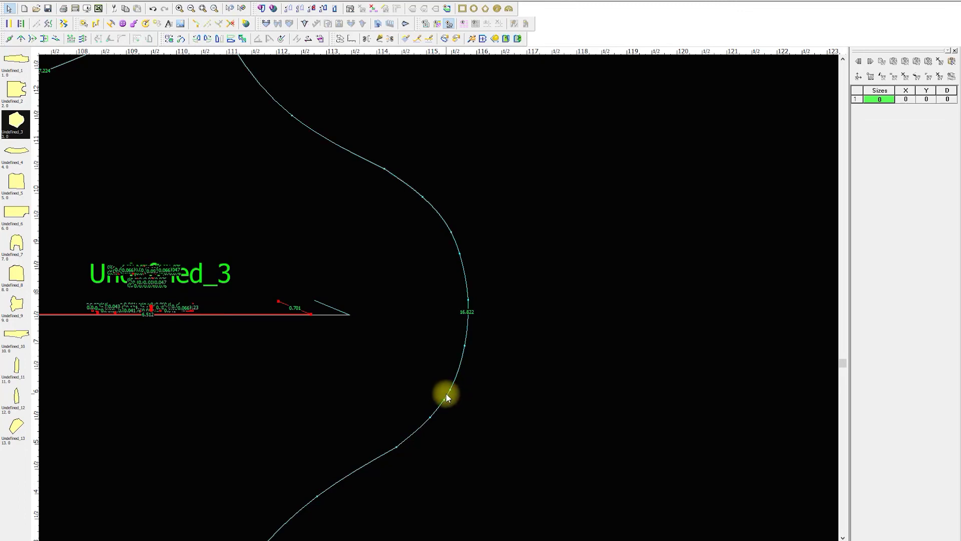
{"action": "key", "text": "Delete"}
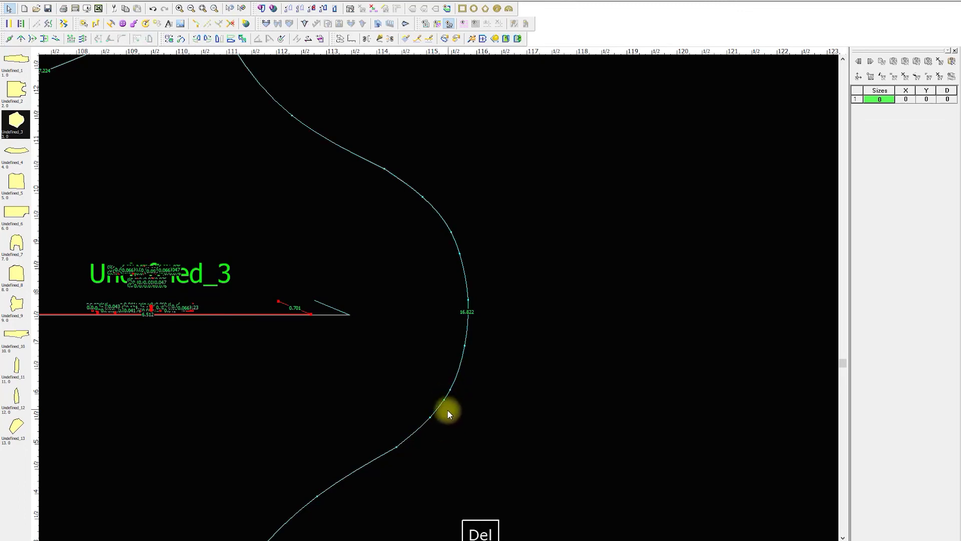
{"action": "left_click", "coordinate": [396, 446]}
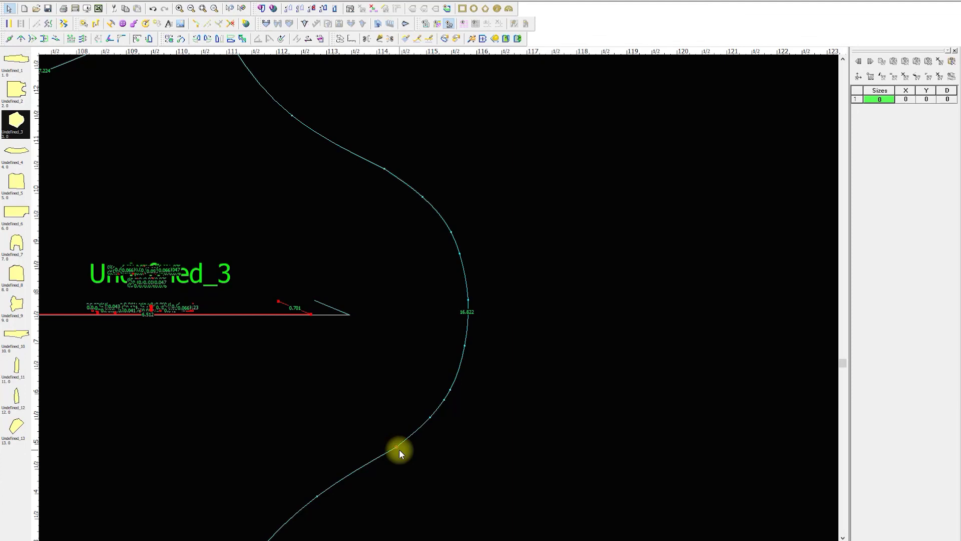
{"action": "left_click", "coordinate": [398, 449]}
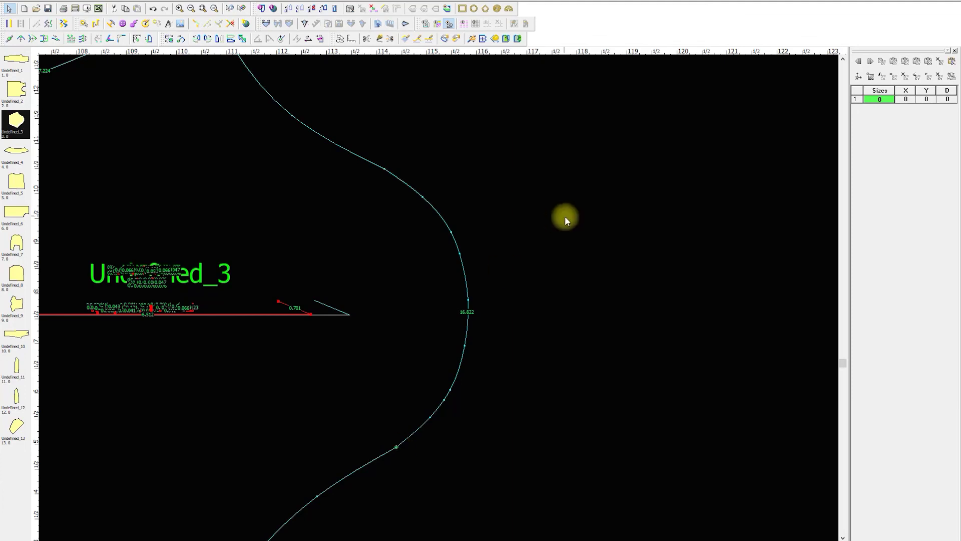